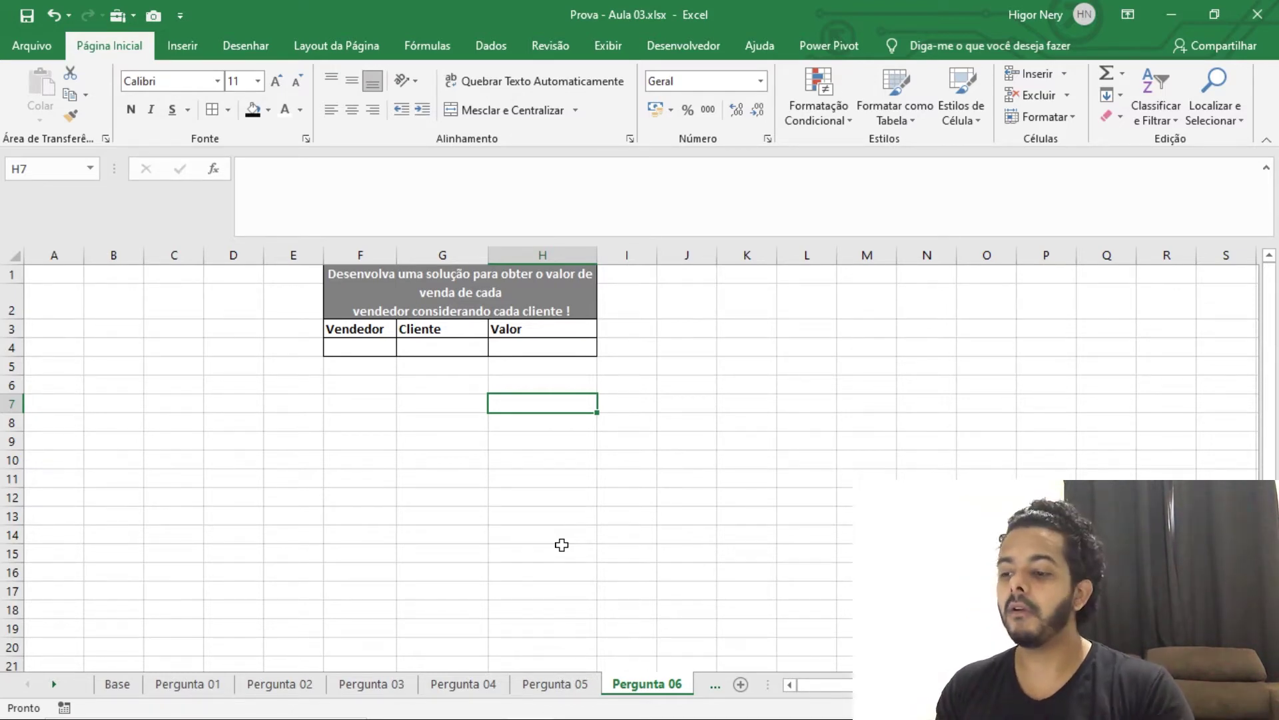
- Examine the question on the Pergunta 06 sheet and compare it with the company-by-unit summary table on Pergunta 05
left_click(456, 300)
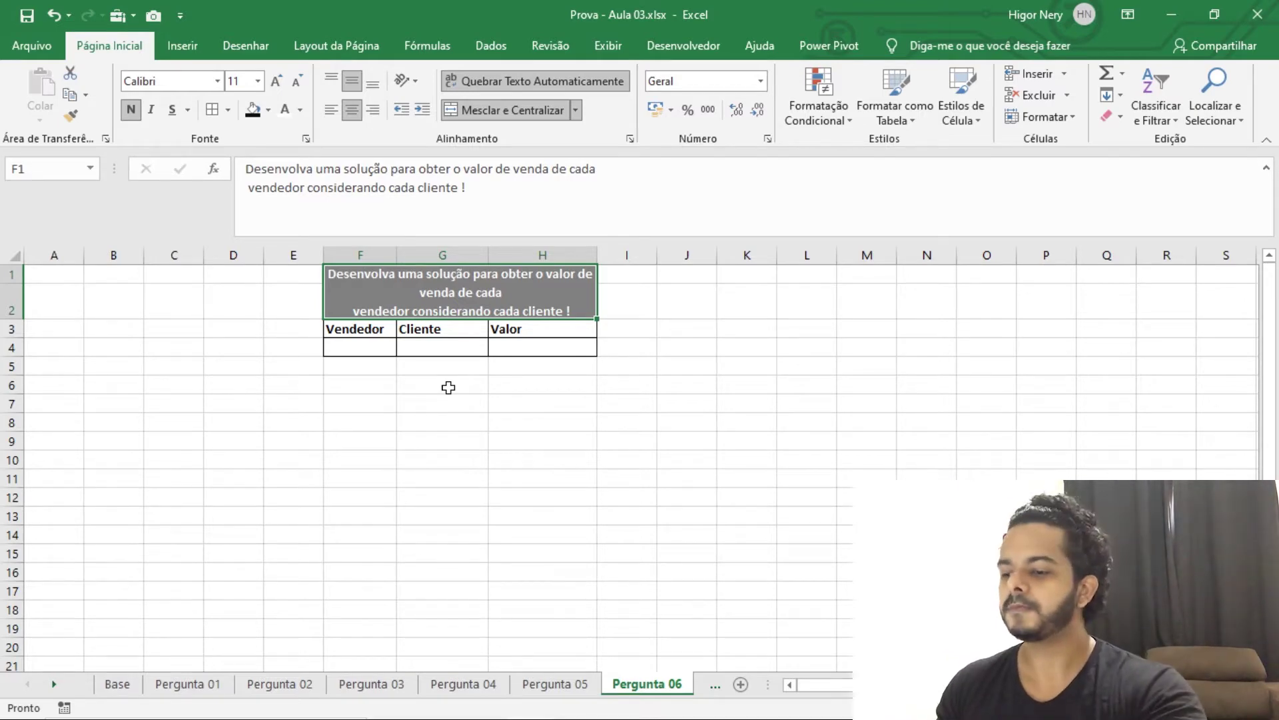
left_click(449, 387)
left_click(537, 684)
left_click(358, 460)
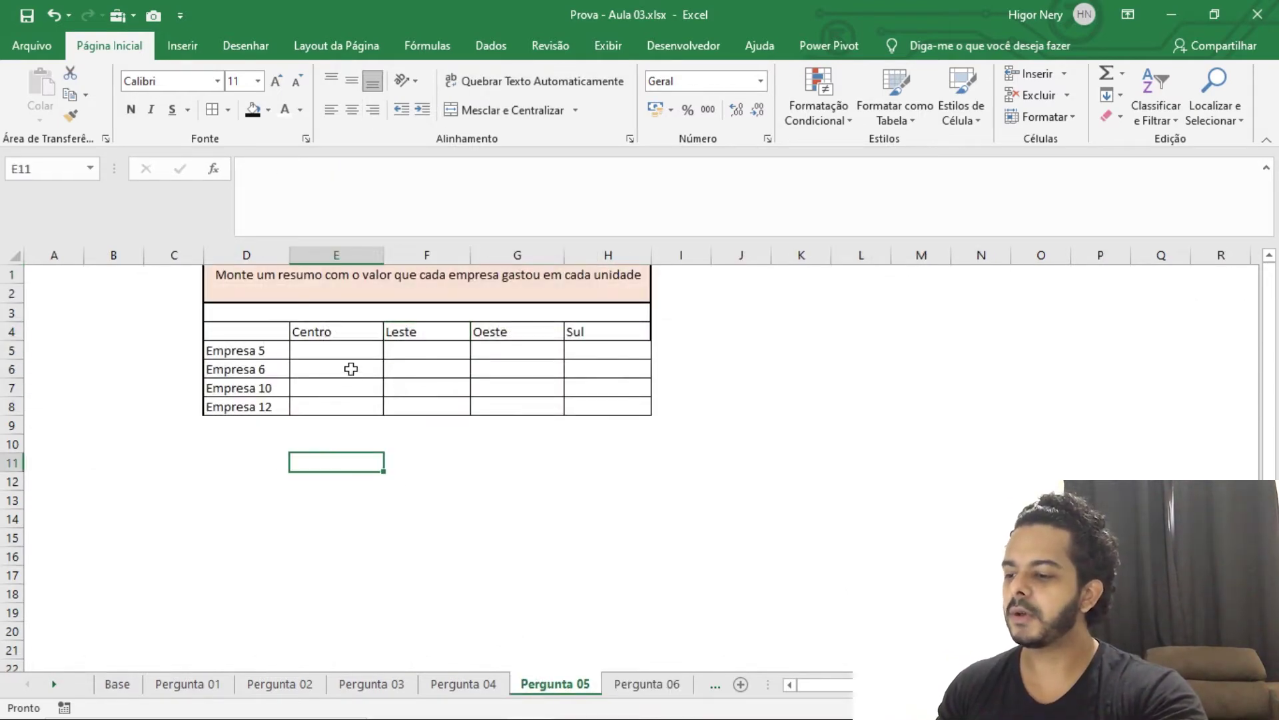
left_click(340, 351)
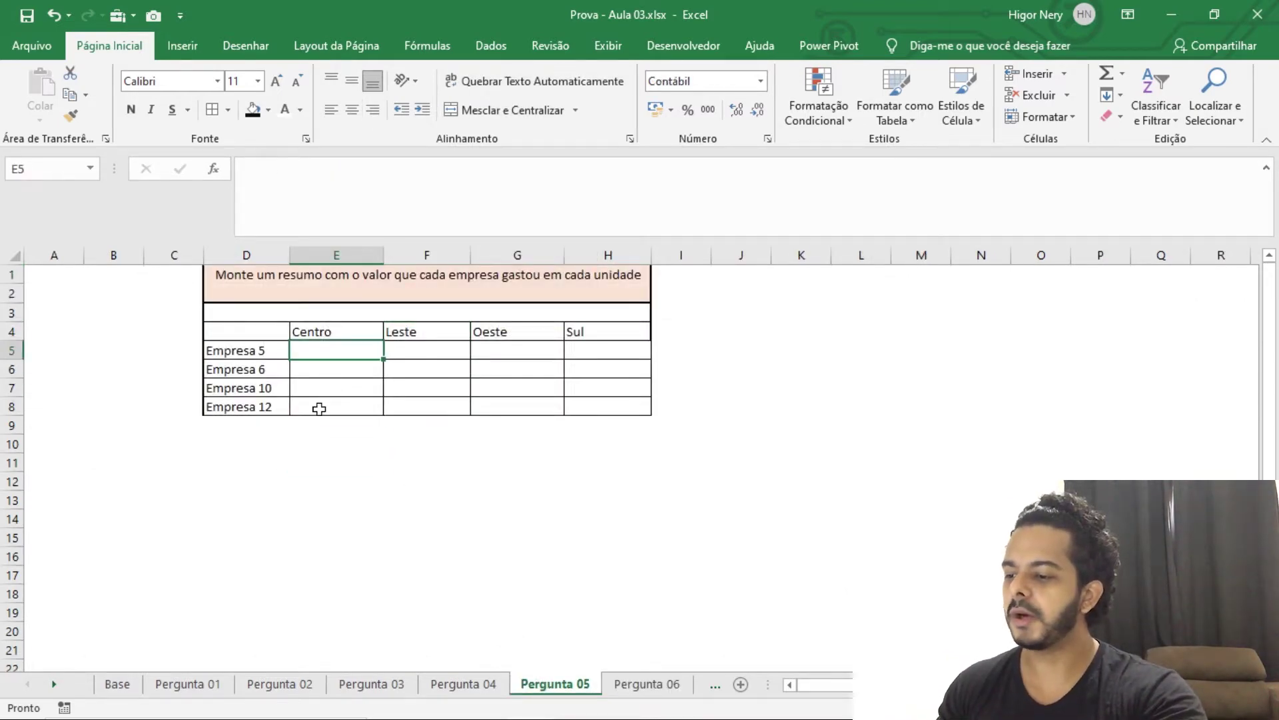
left_click(254, 351)
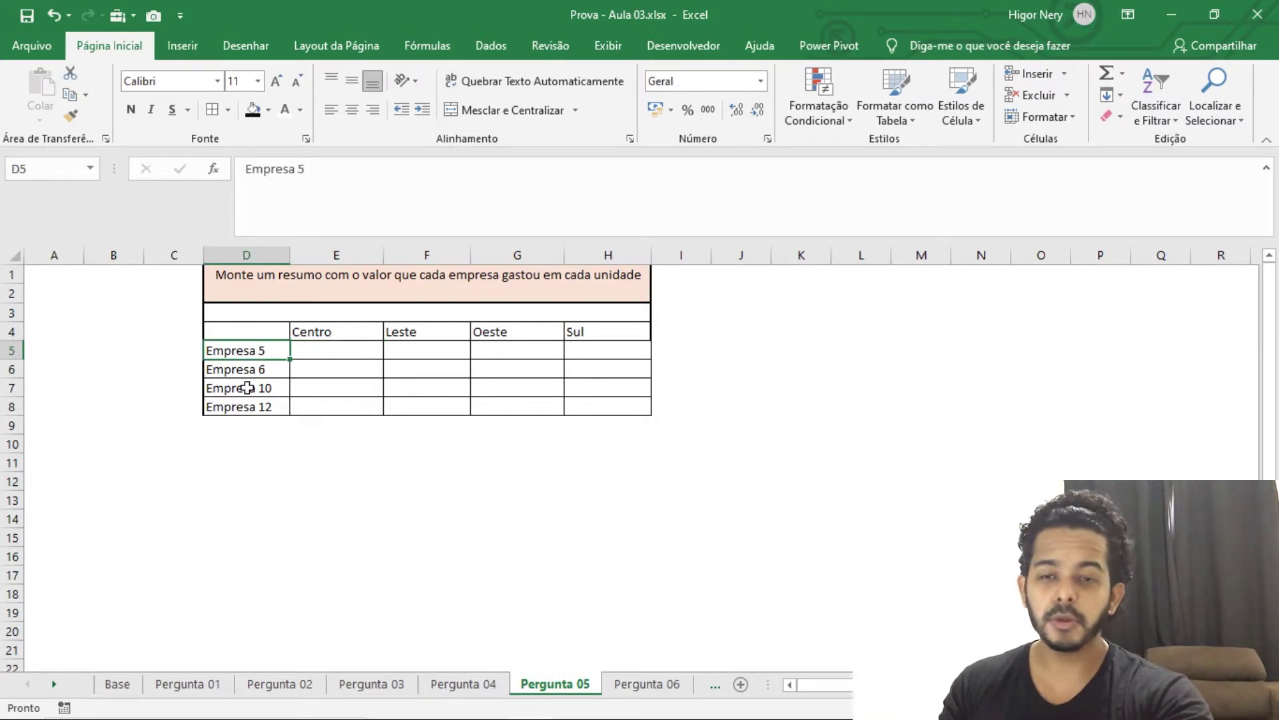
left_click(357, 349)
left_click(343, 327)
left_click(403, 349)
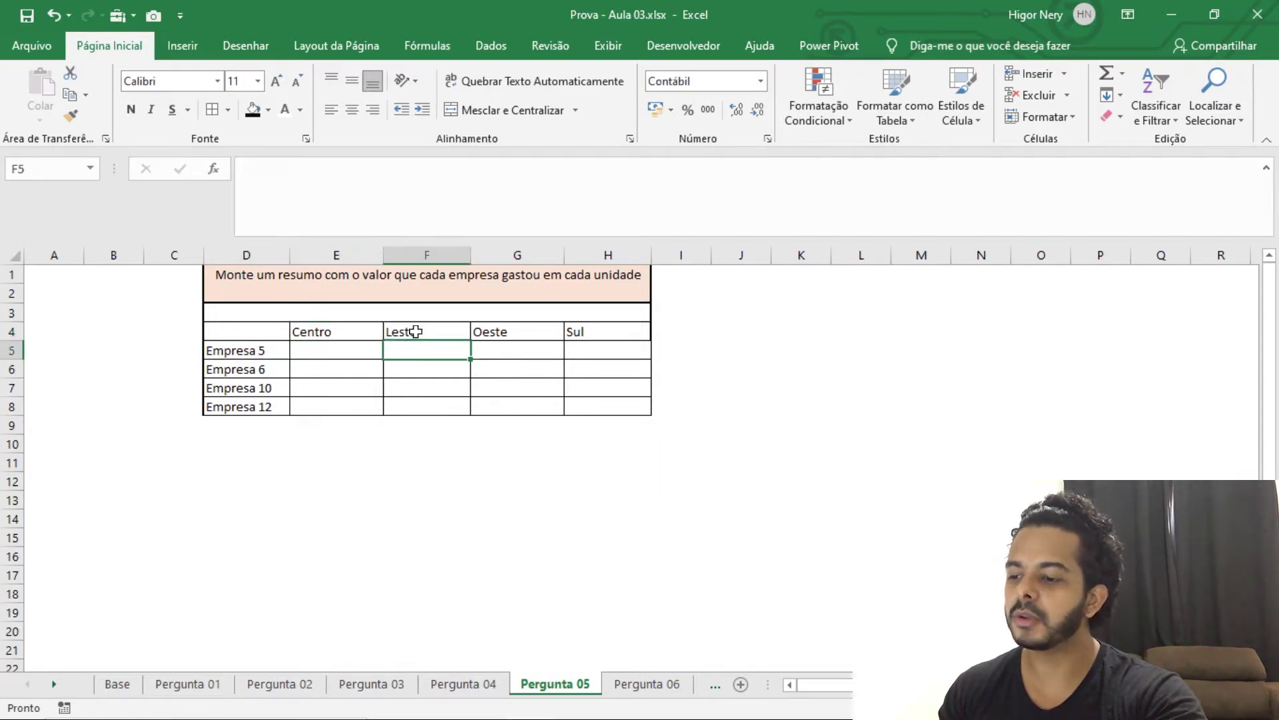
left_click(416, 331)
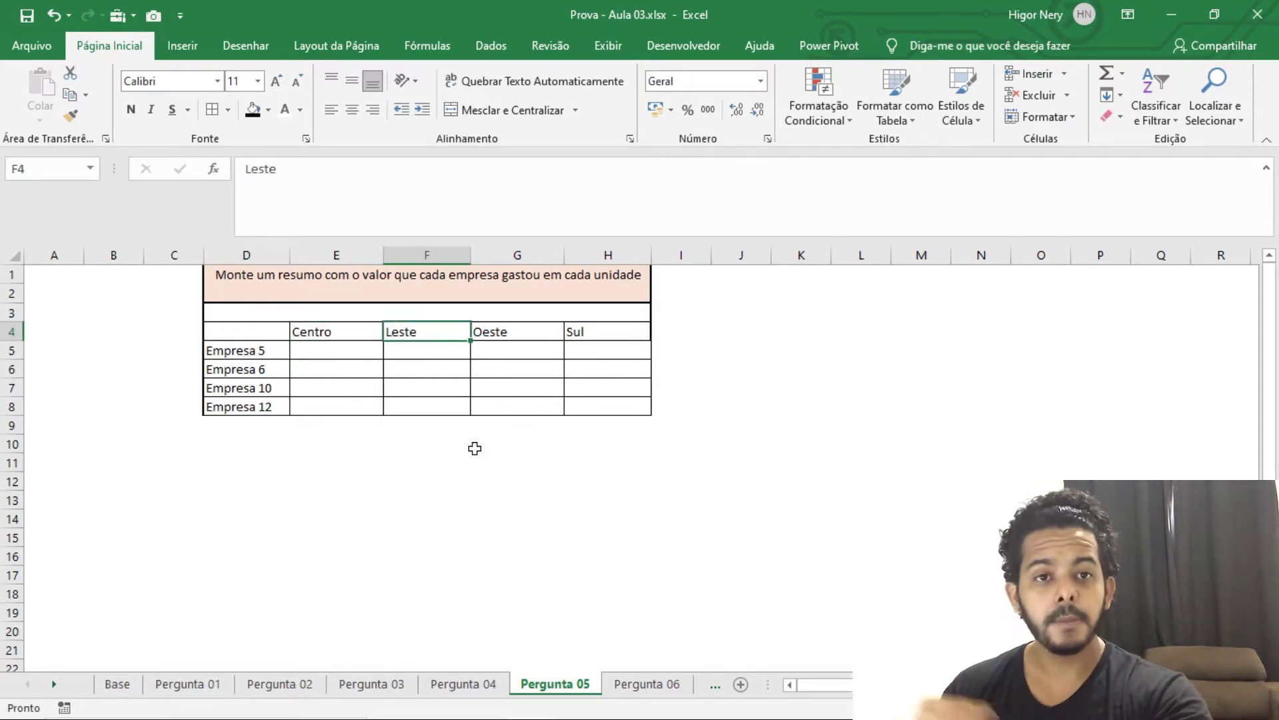
left_click(646, 684)
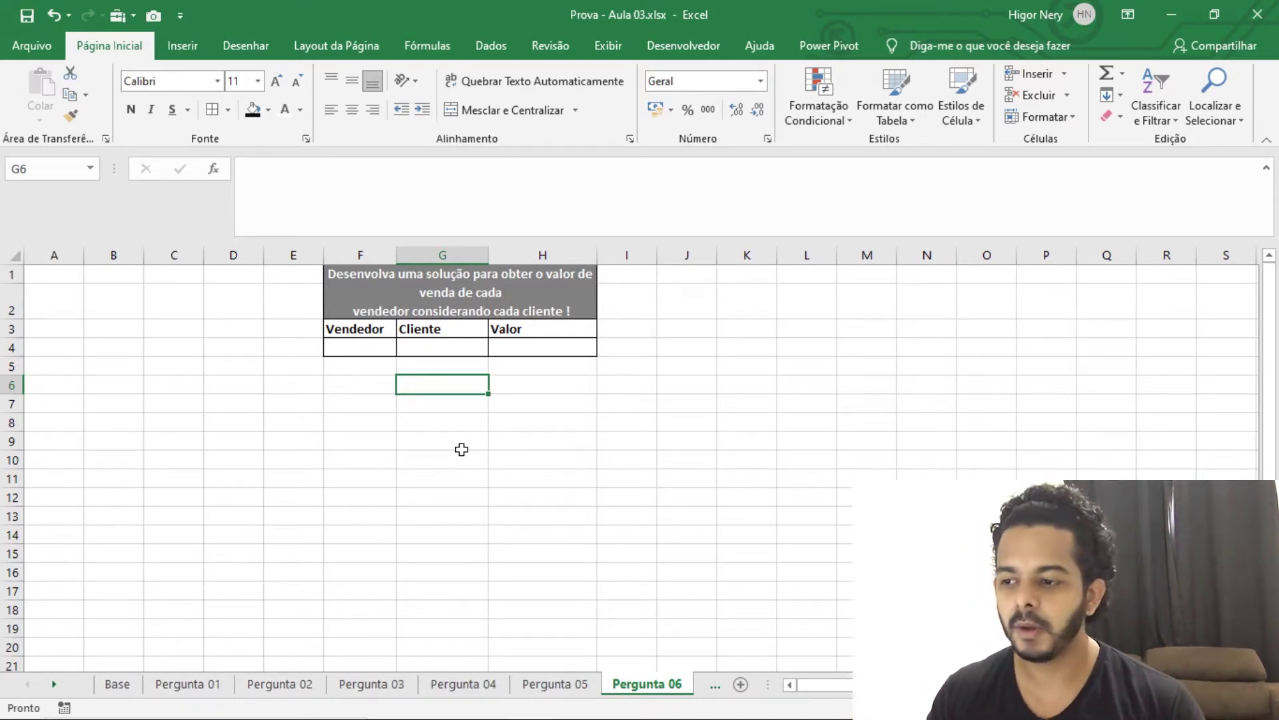
left_click(555, 683)
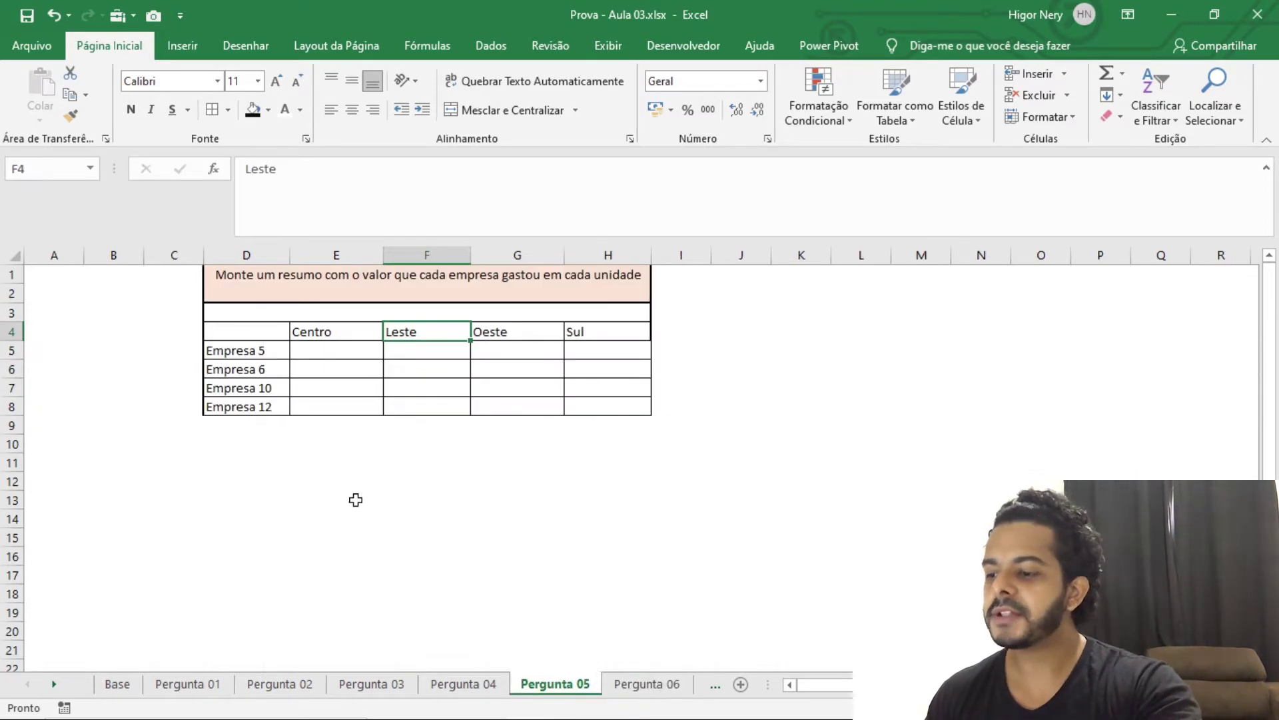
left_click_drag(247, 334, 628, 421)
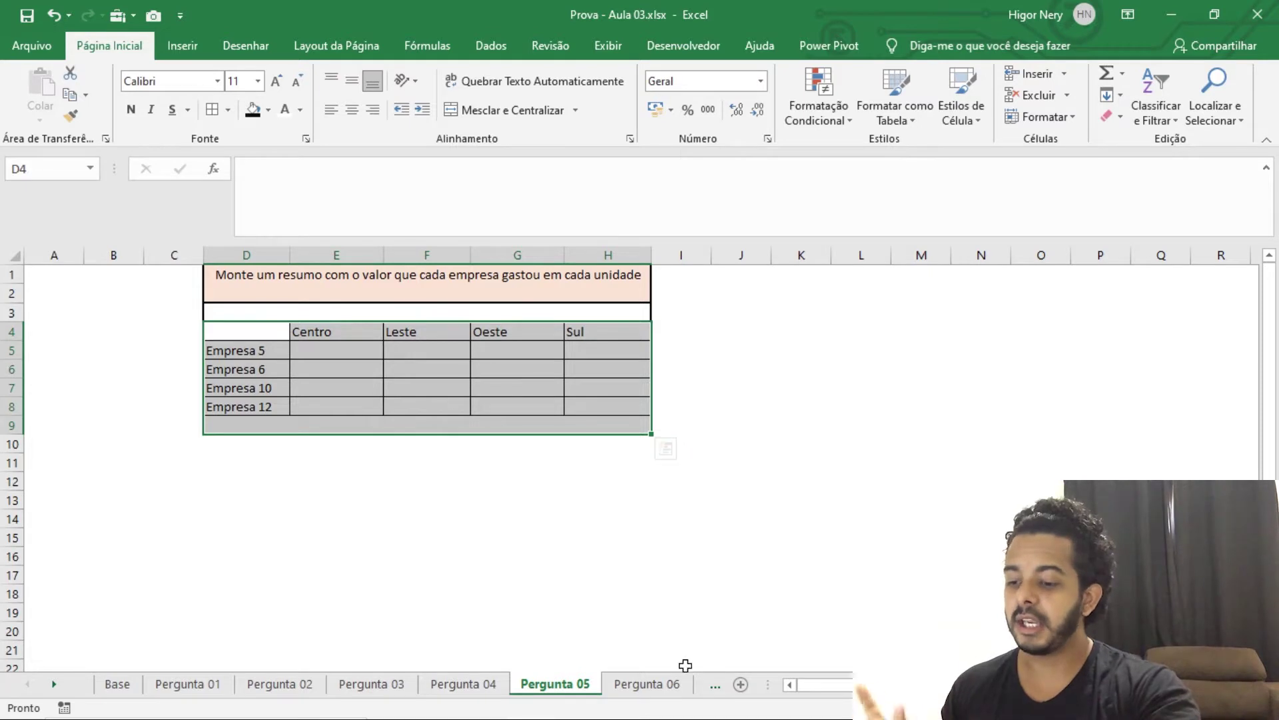
- Examine the Vendedor, Cliente and Valor fields of the table on the Pergunta 06 sheet
left_click(647, 683)
left_click(527, 346)
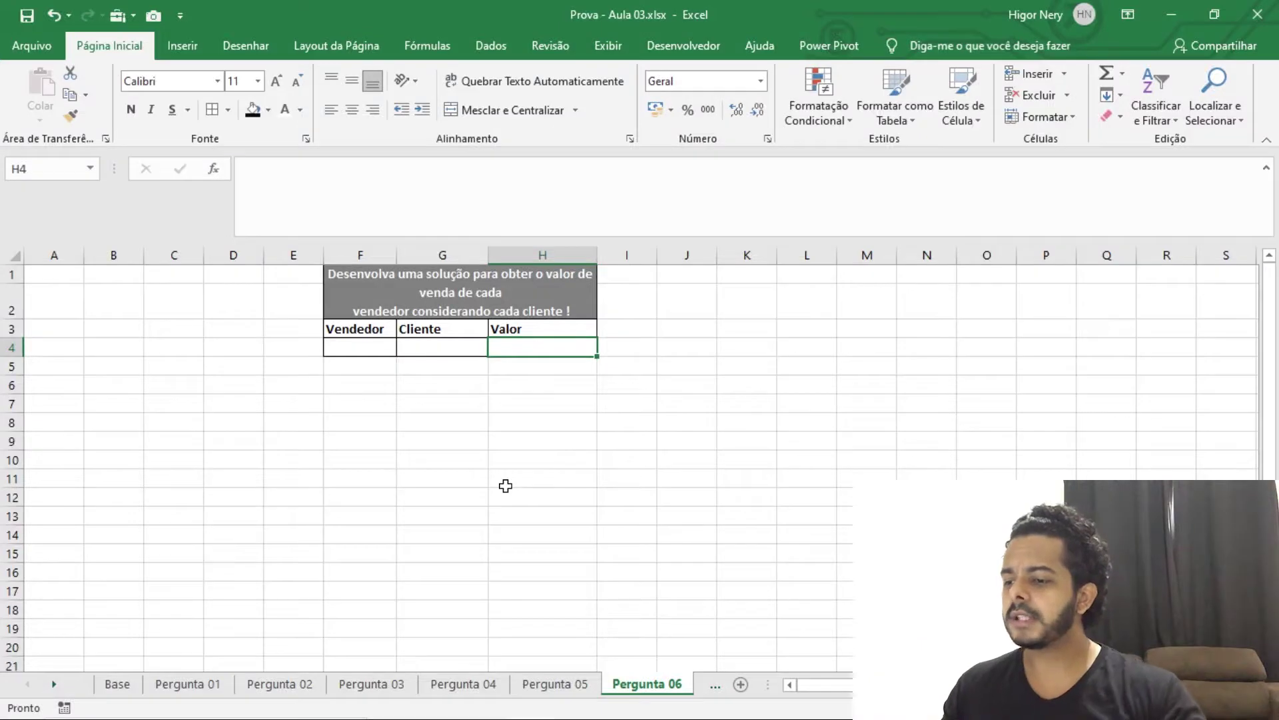
left_click(448, 442)
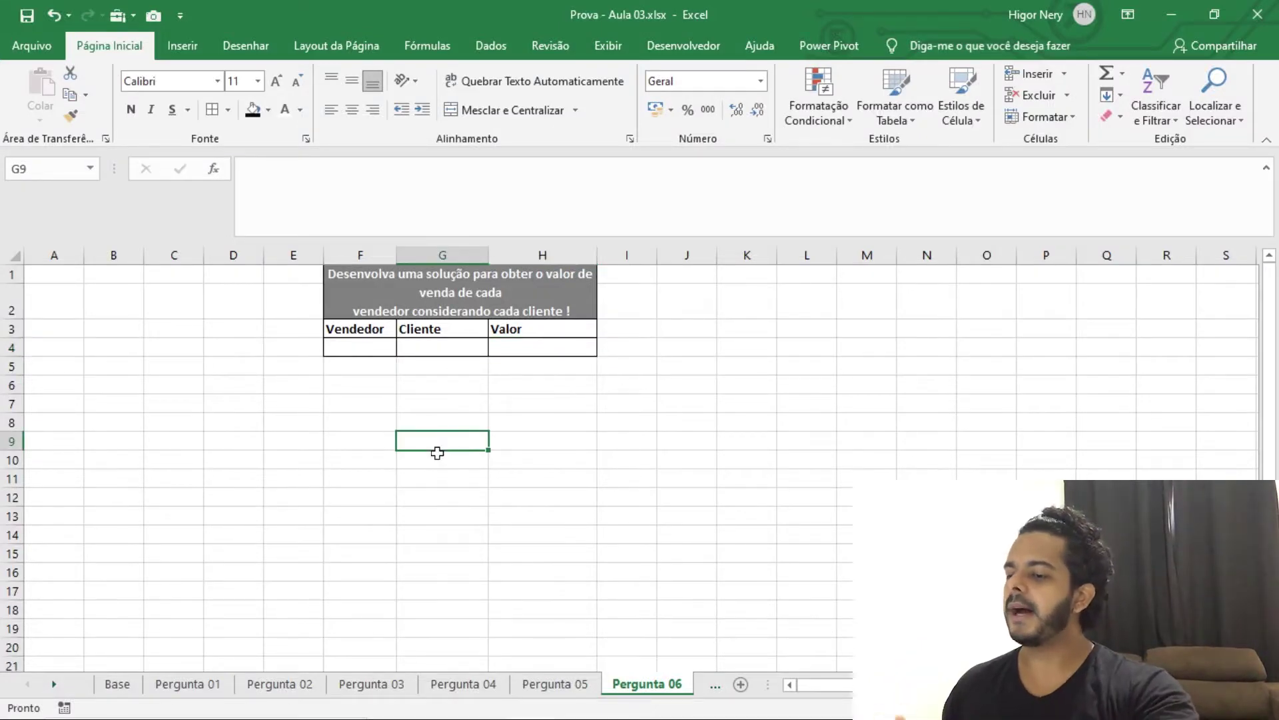
left_click(447, 333)
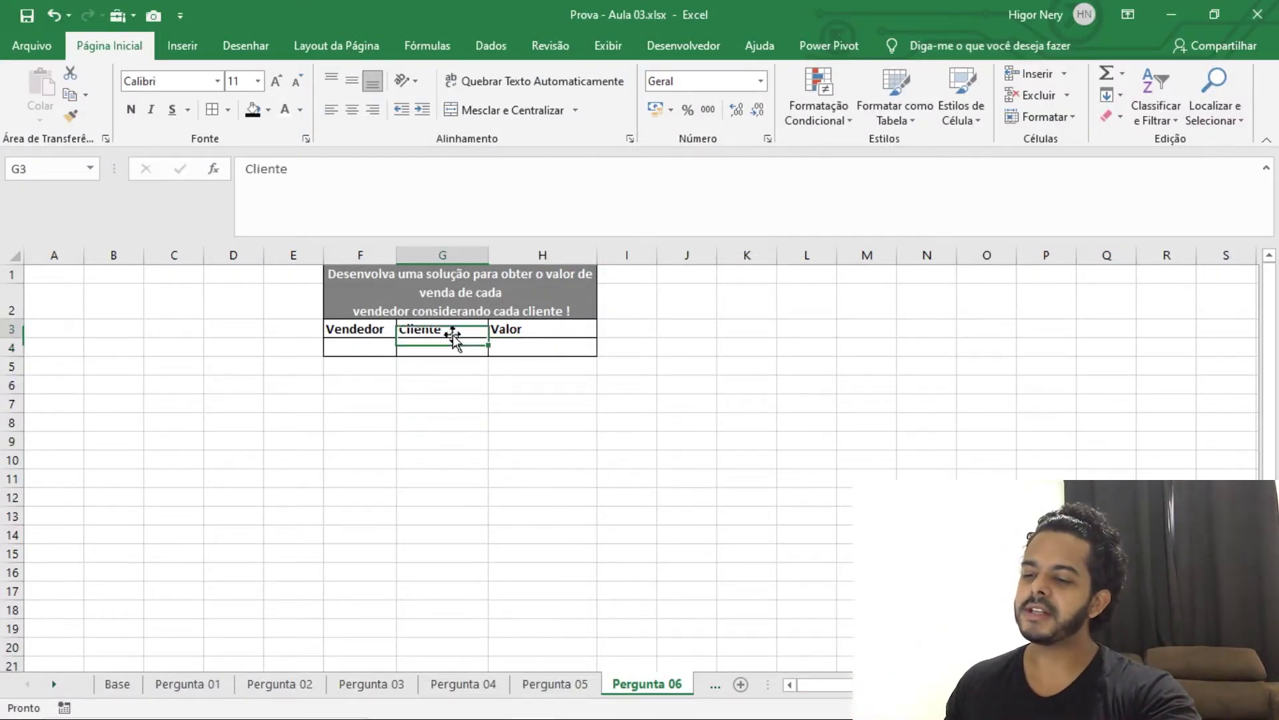
left_click(443, 383)
left_click(403, 349)
left_click(370, 350)
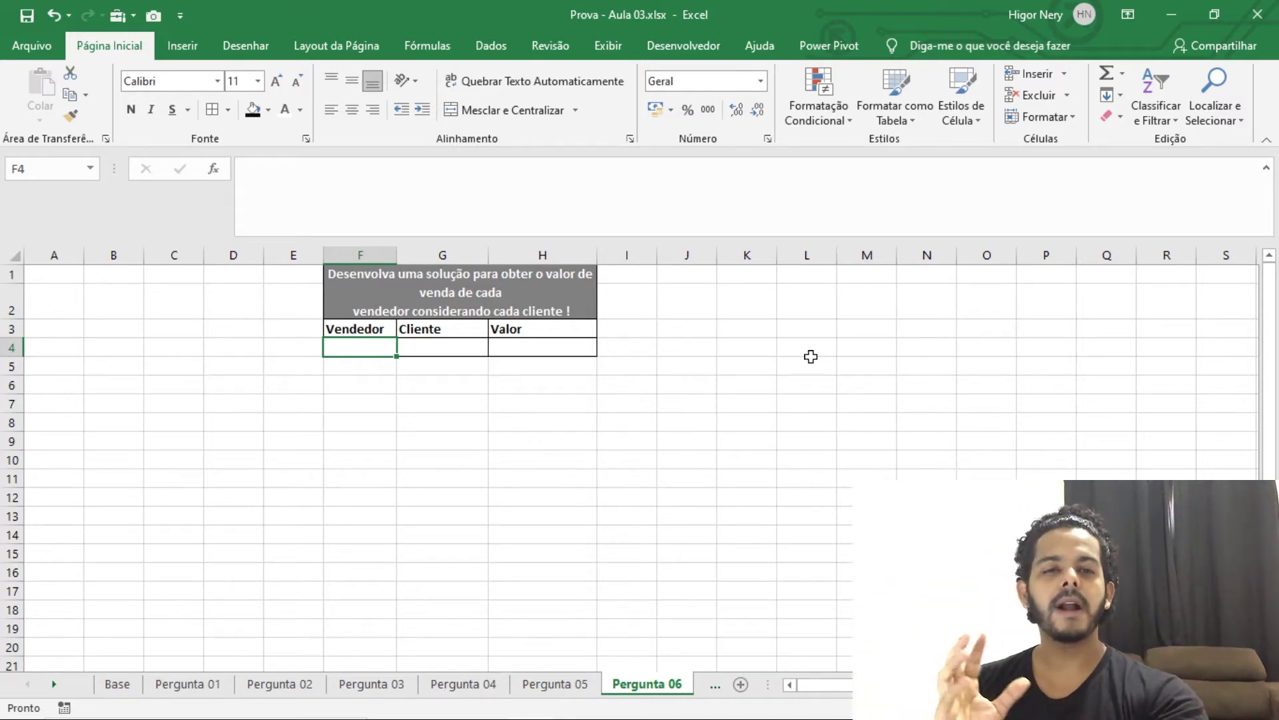
- Enter the helper list headings Vendedor in Q1 and Cliente in R1 on the Pergunta 06 sheet
left_click(1109, 273)
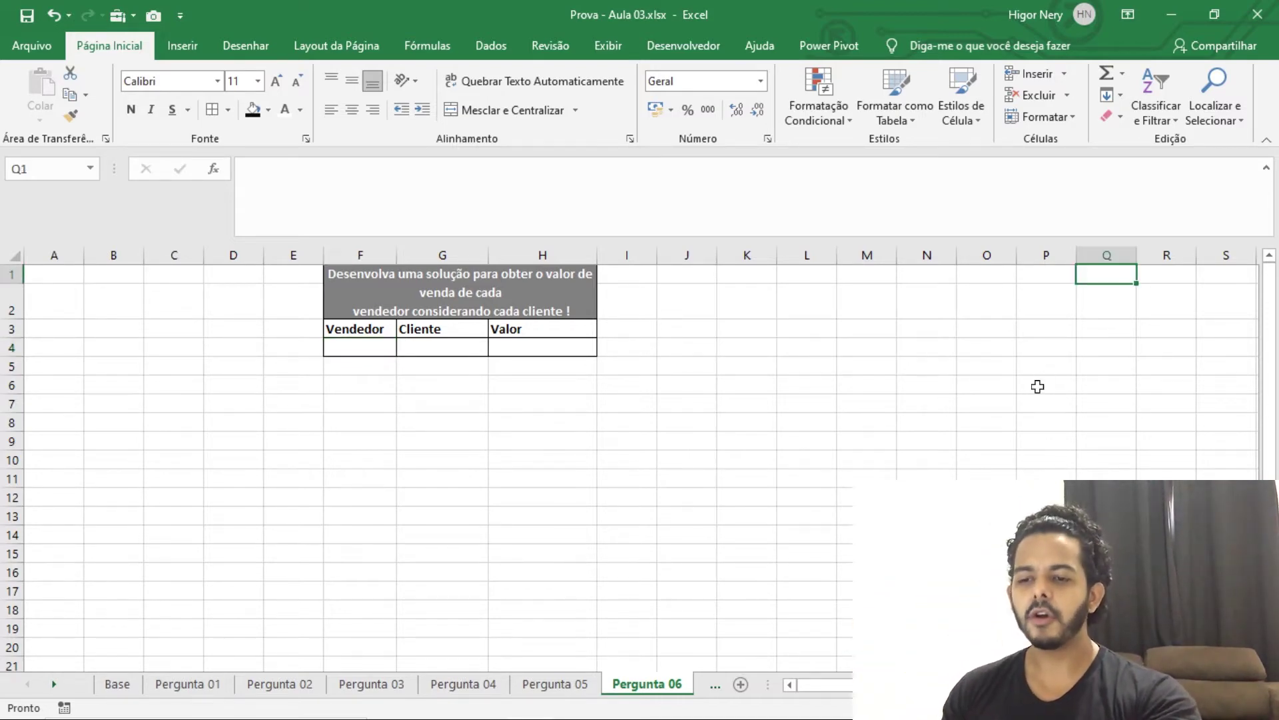
type("Ven")
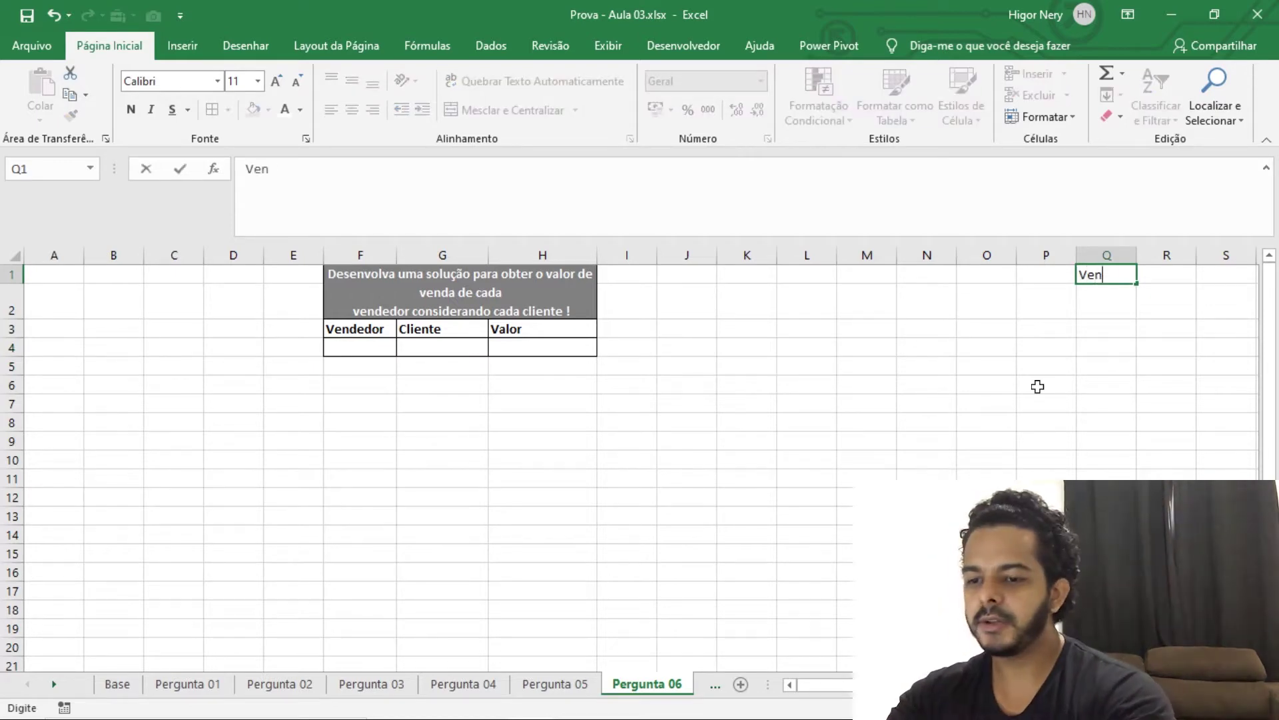
type("dedor")
key("Tab")
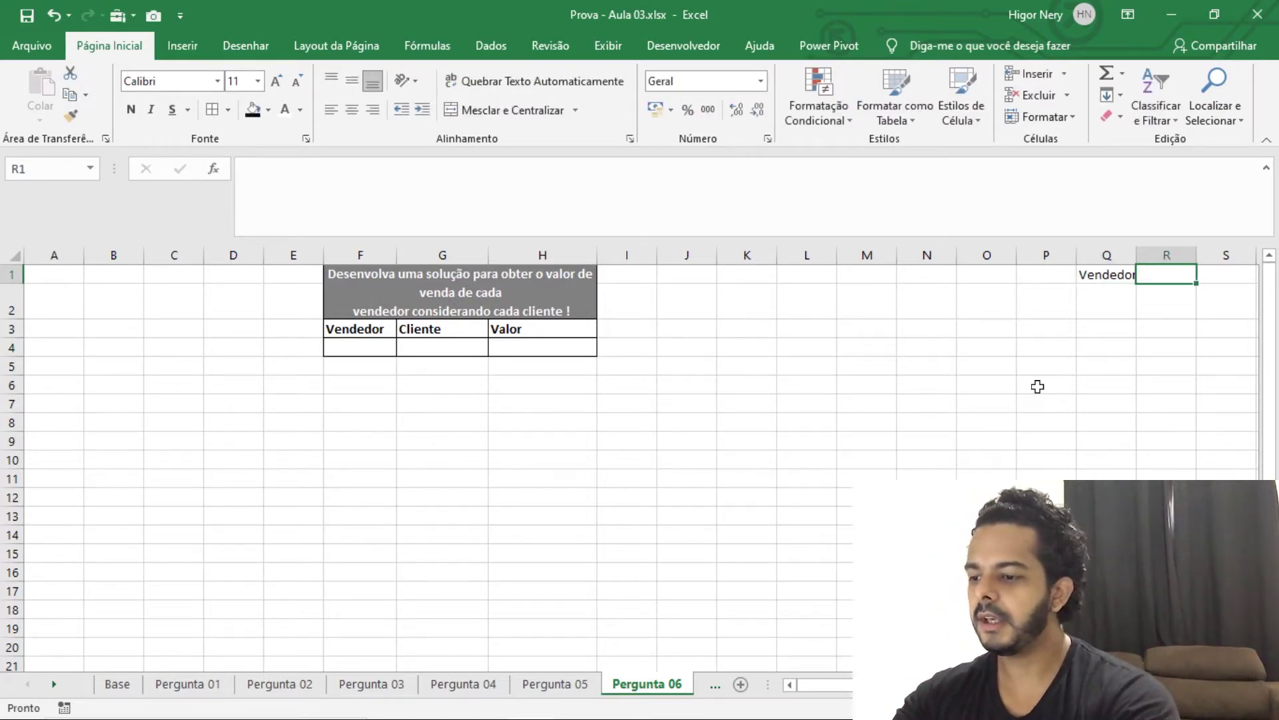
type("Cliente")
key("Return")
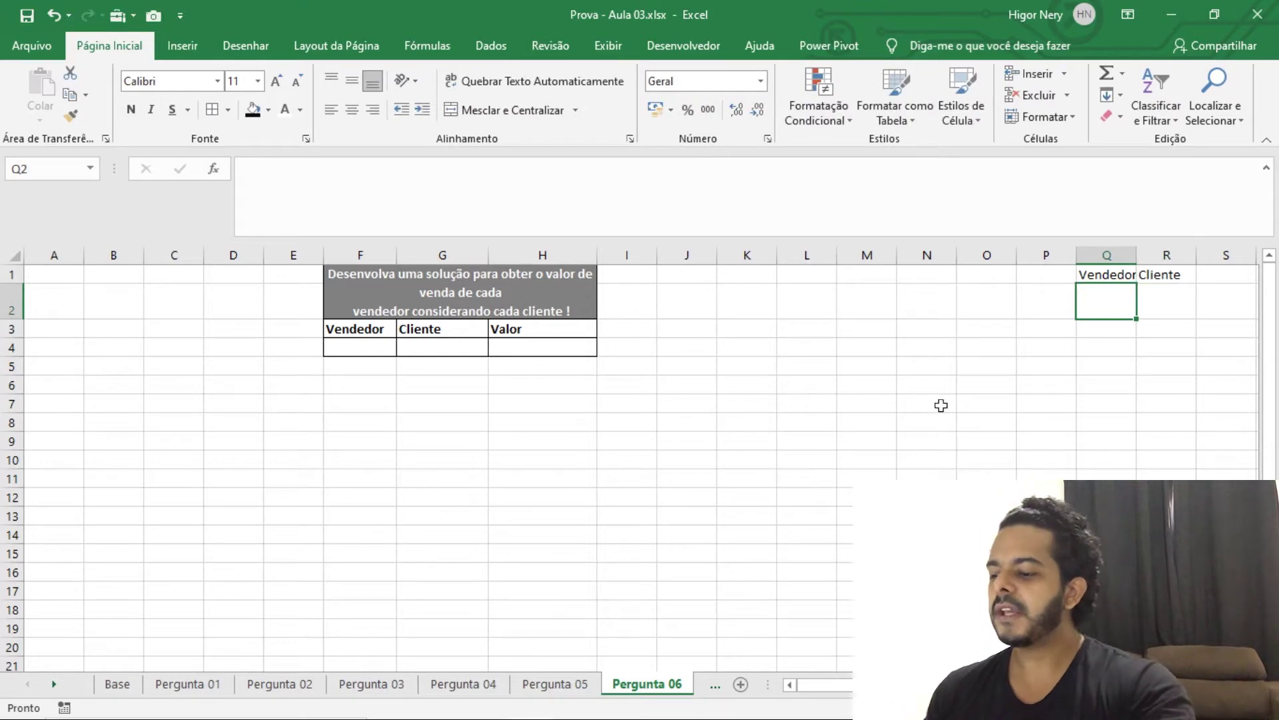
- Copy all seller names from D2:D67 of the Base sheet and paste them under the Vendedor heading, from Q2 on Pergunta 06
left_click(117, 683)
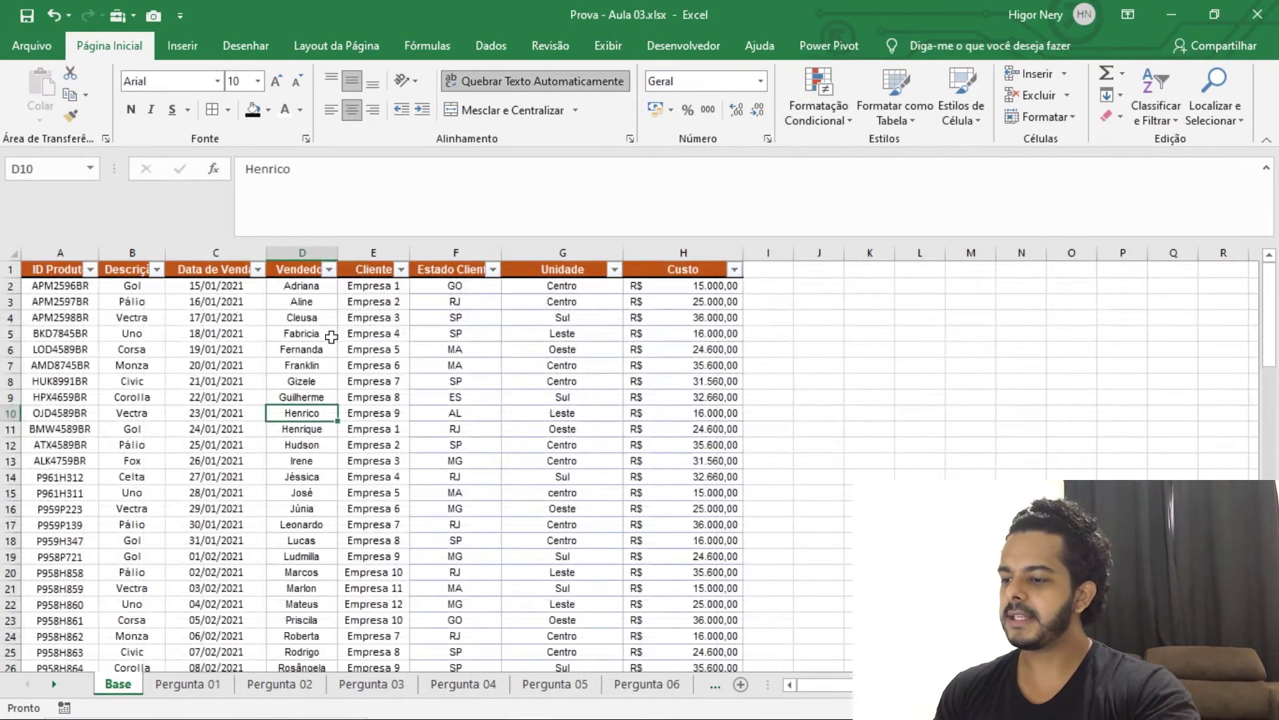
left_click(310, 287)
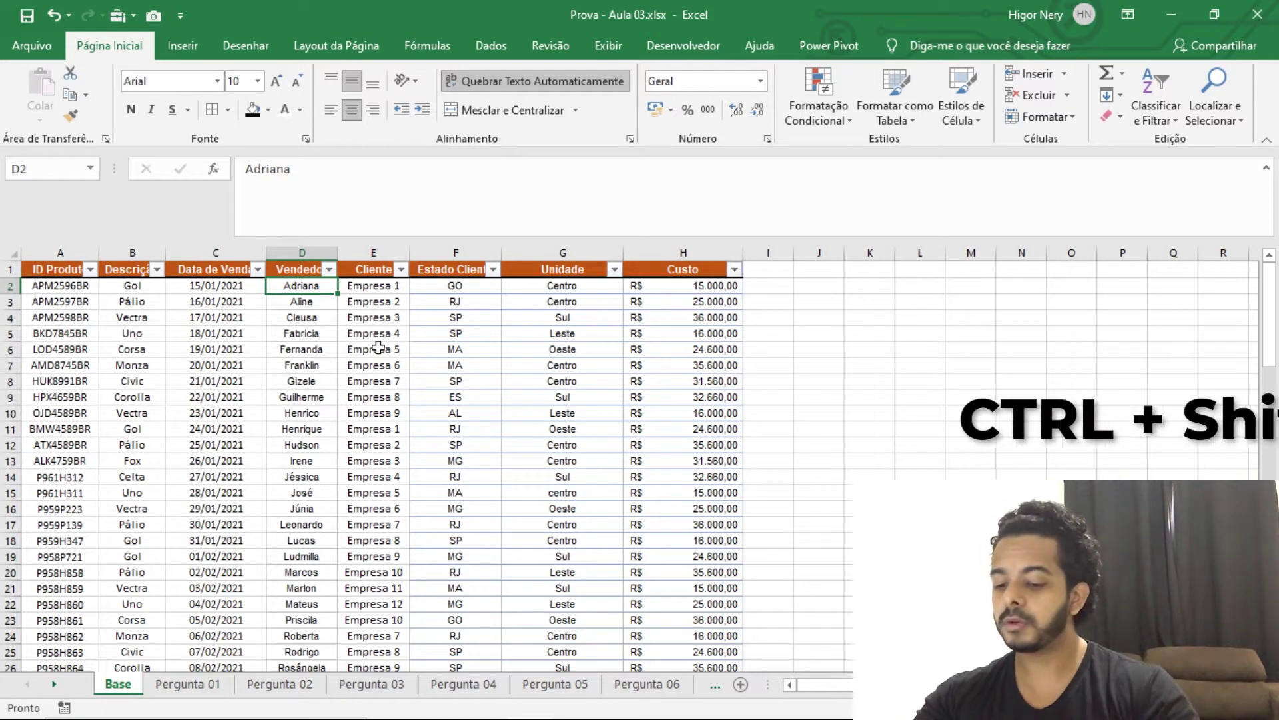
key("ctrl+shift+Down")
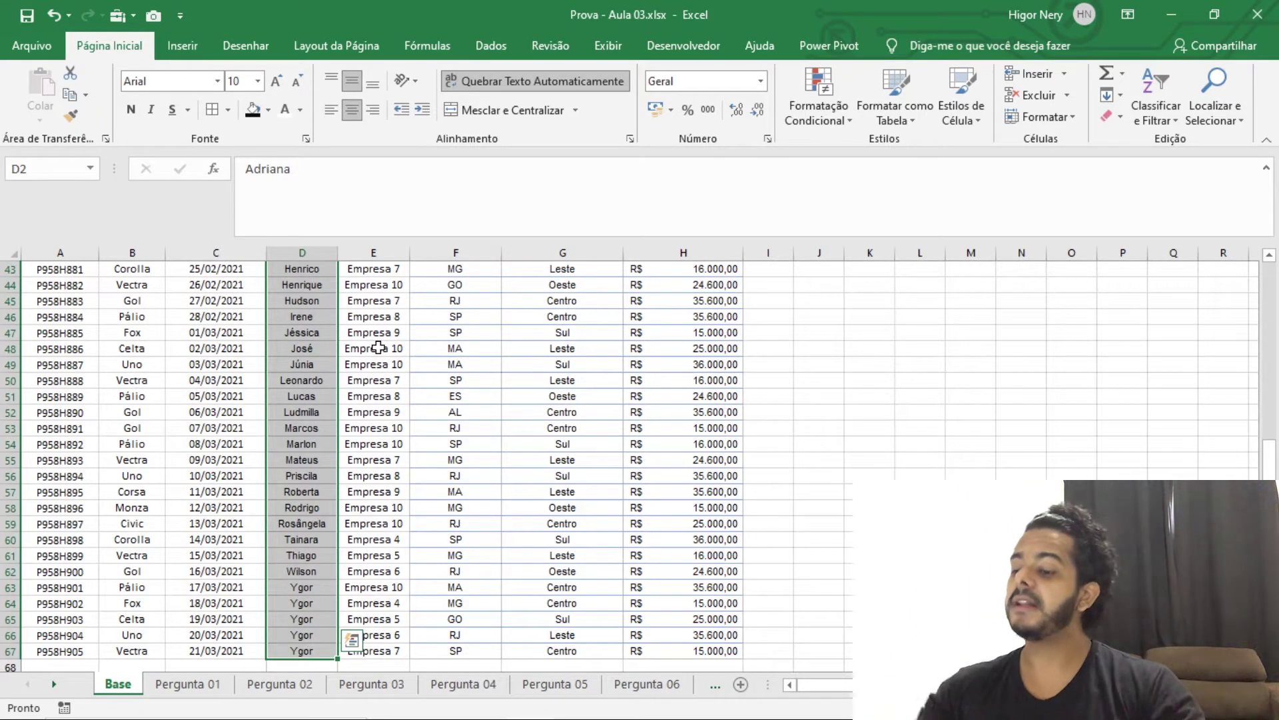
key("ctrl+c")
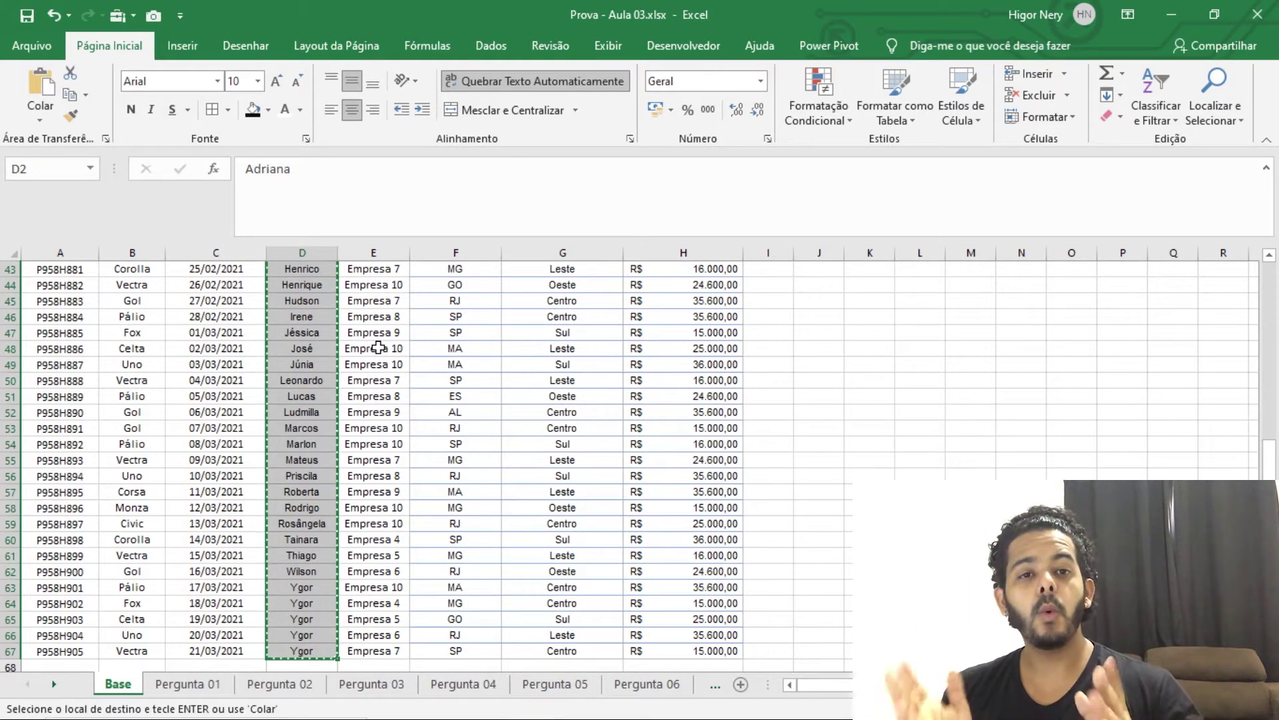
left_click(677, 695)
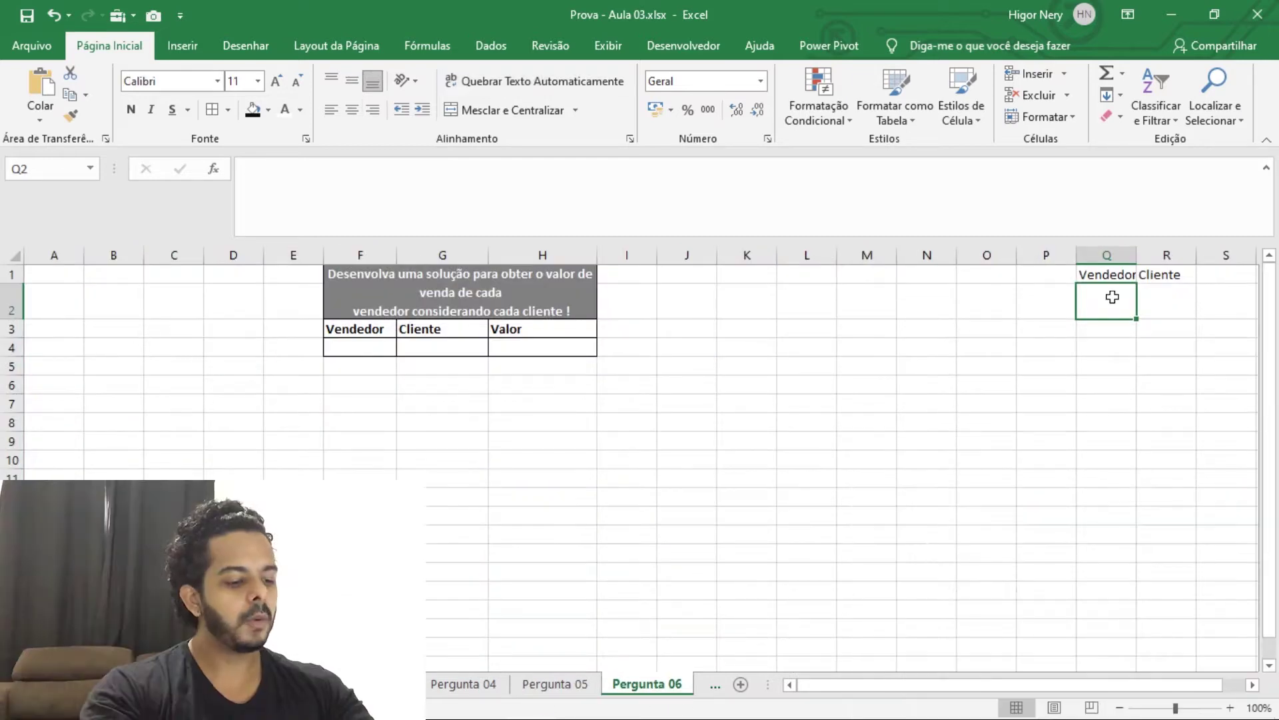
key("ctrl+v")
left_click(1099, 348)
scroll(1087, 349, "down", 3)
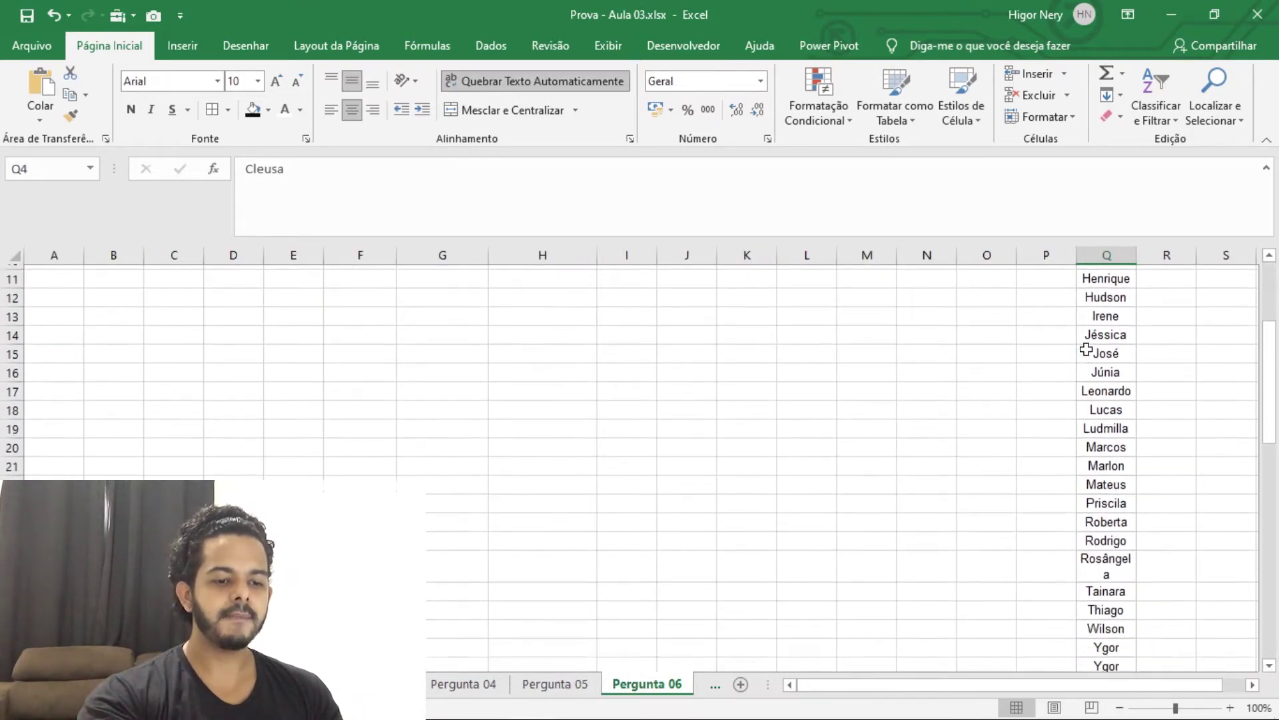
scroll(1086, 349, "up", 3)
left_click(1112, 298)
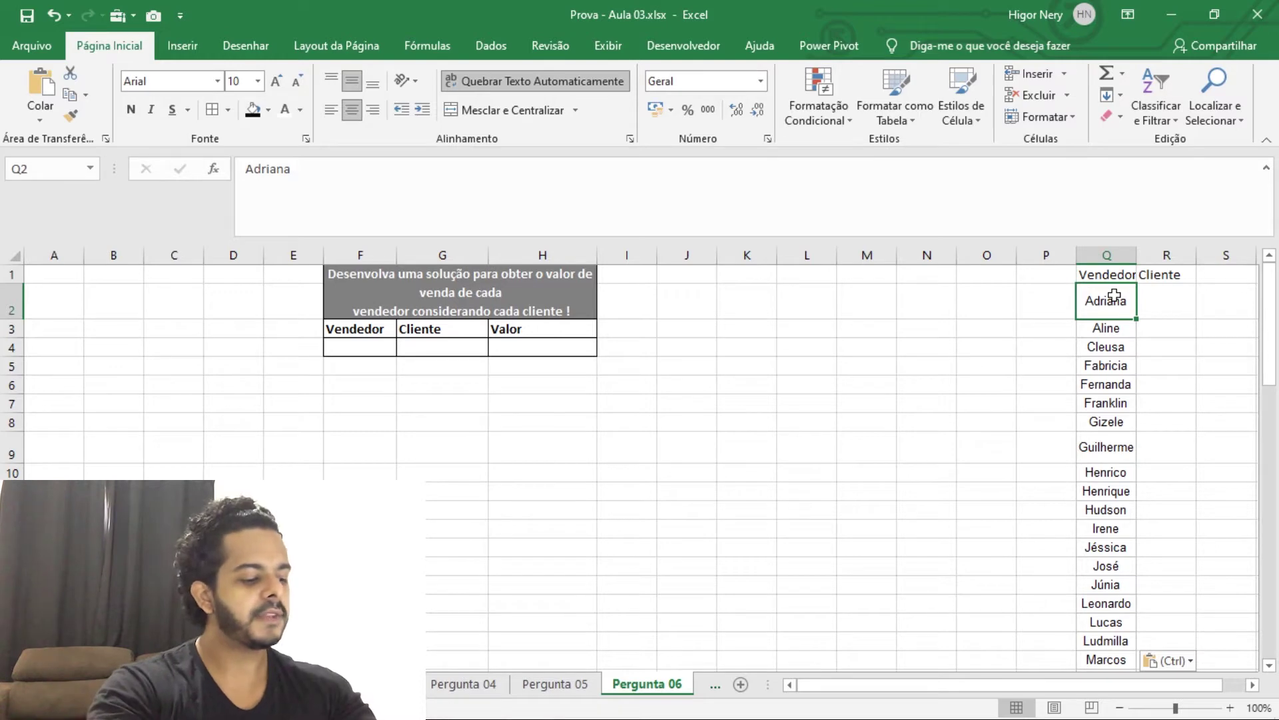
key("ctrl")
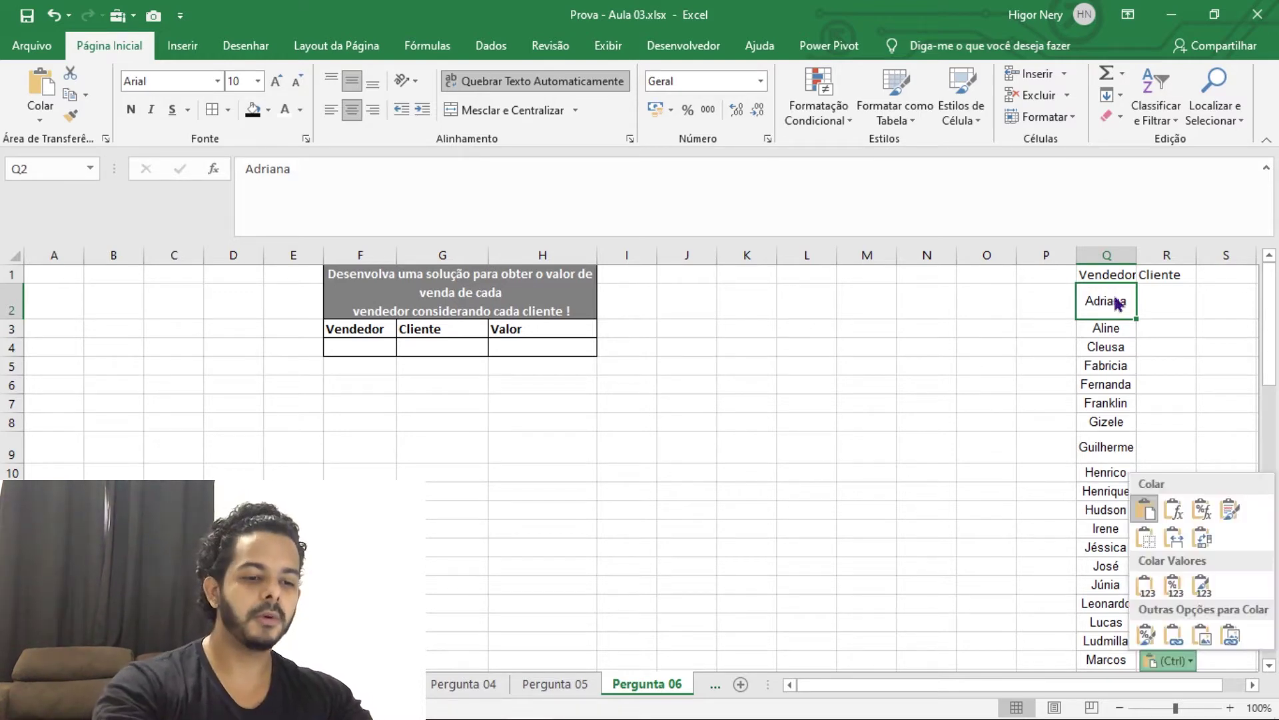
key("ctrl")
key("ctrl+shift+Down")
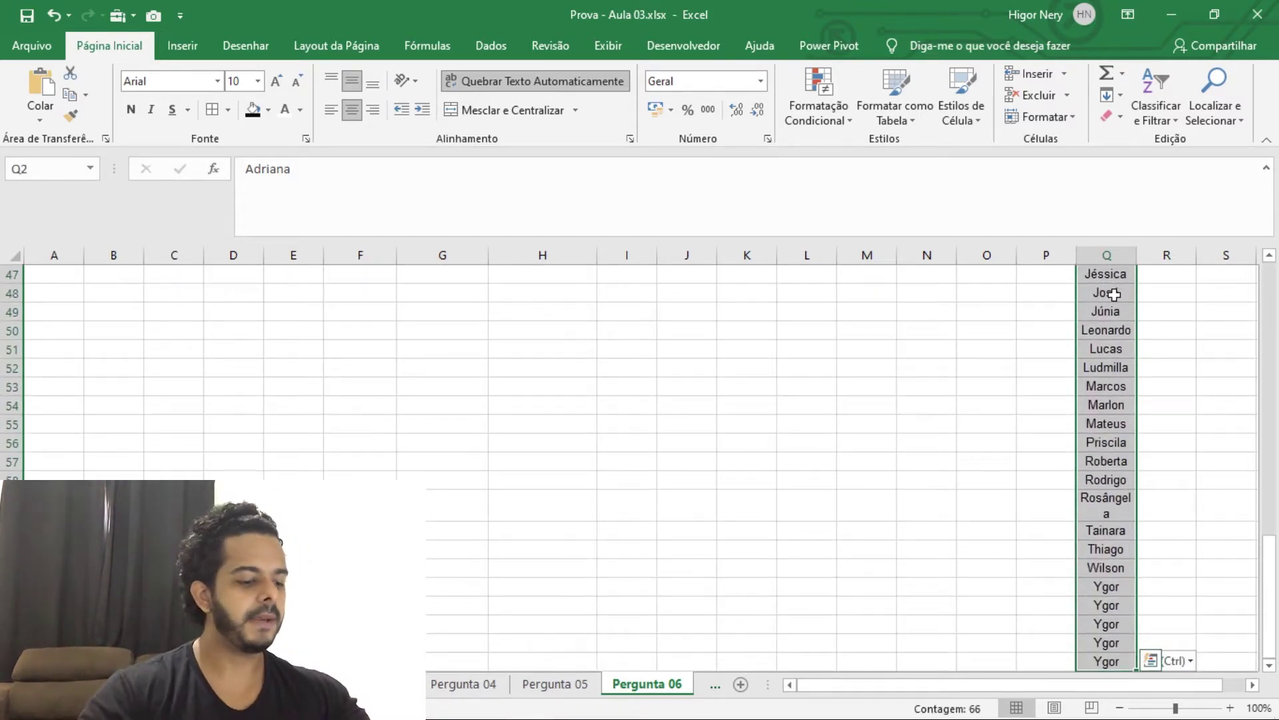
key("ctrl+q")
left_click(487, 48)
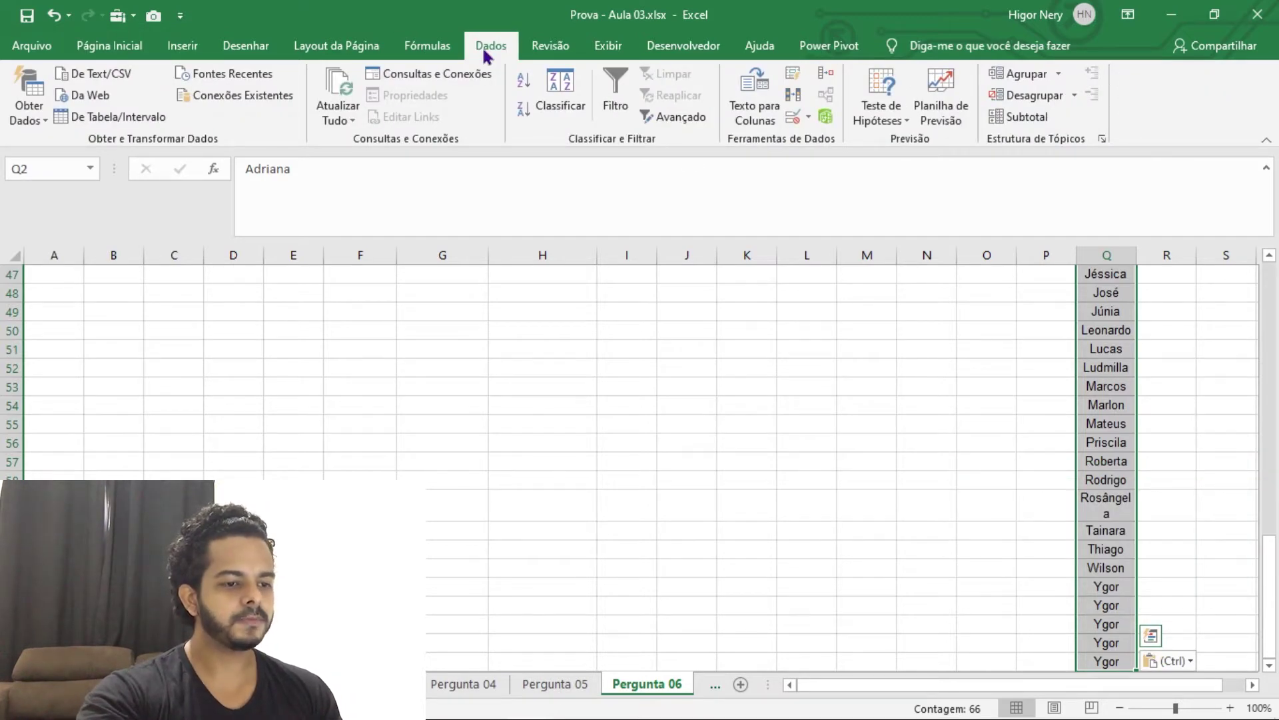
left_click(791, 98)
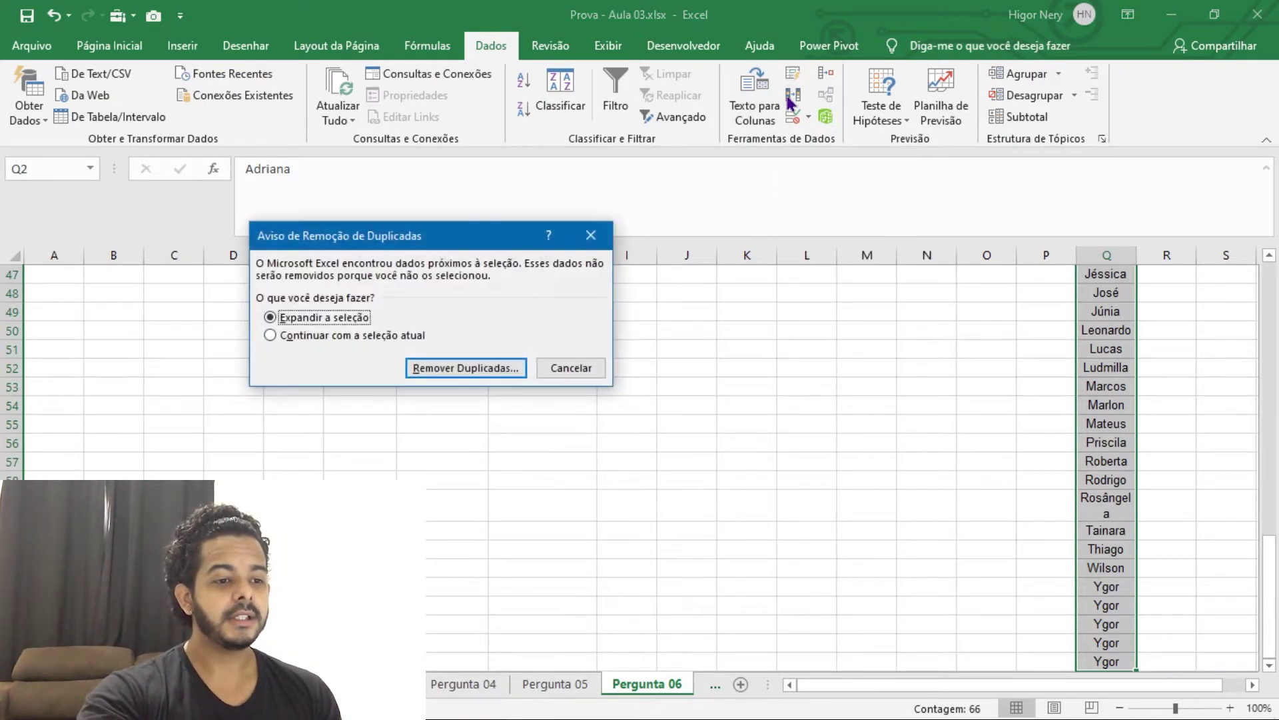
left_click(325, 334)
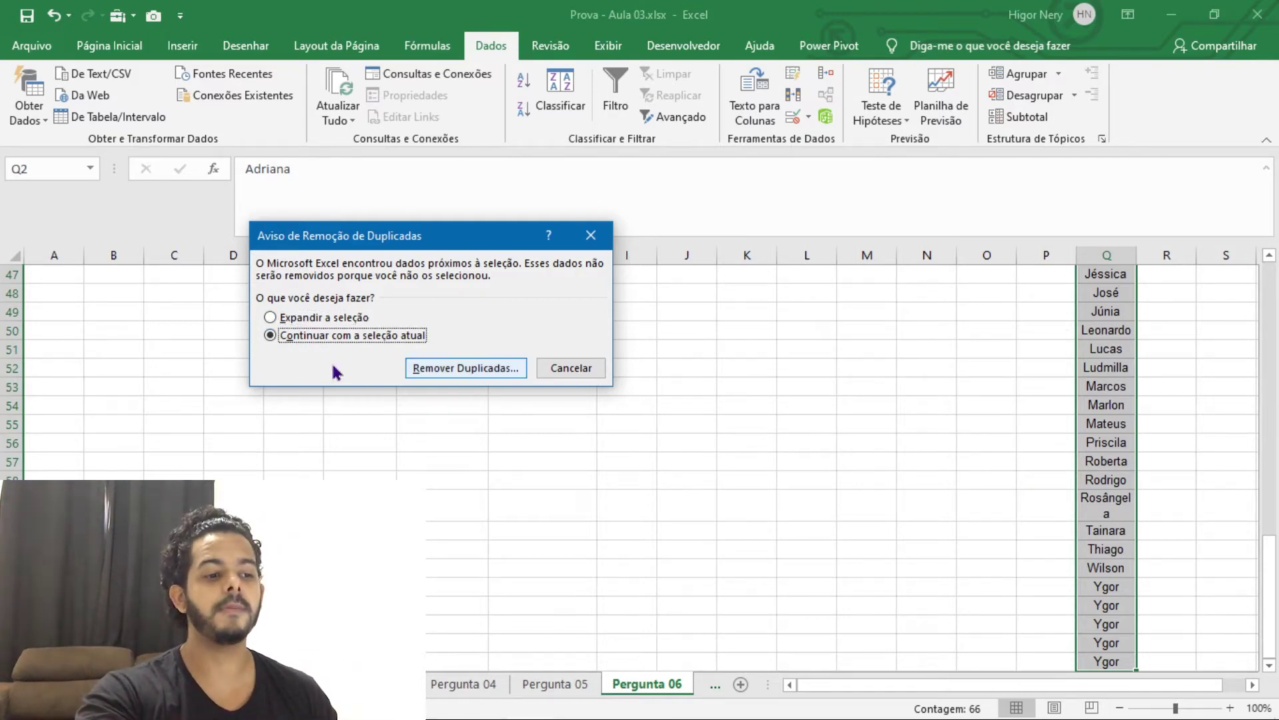
left_click(440, 368)
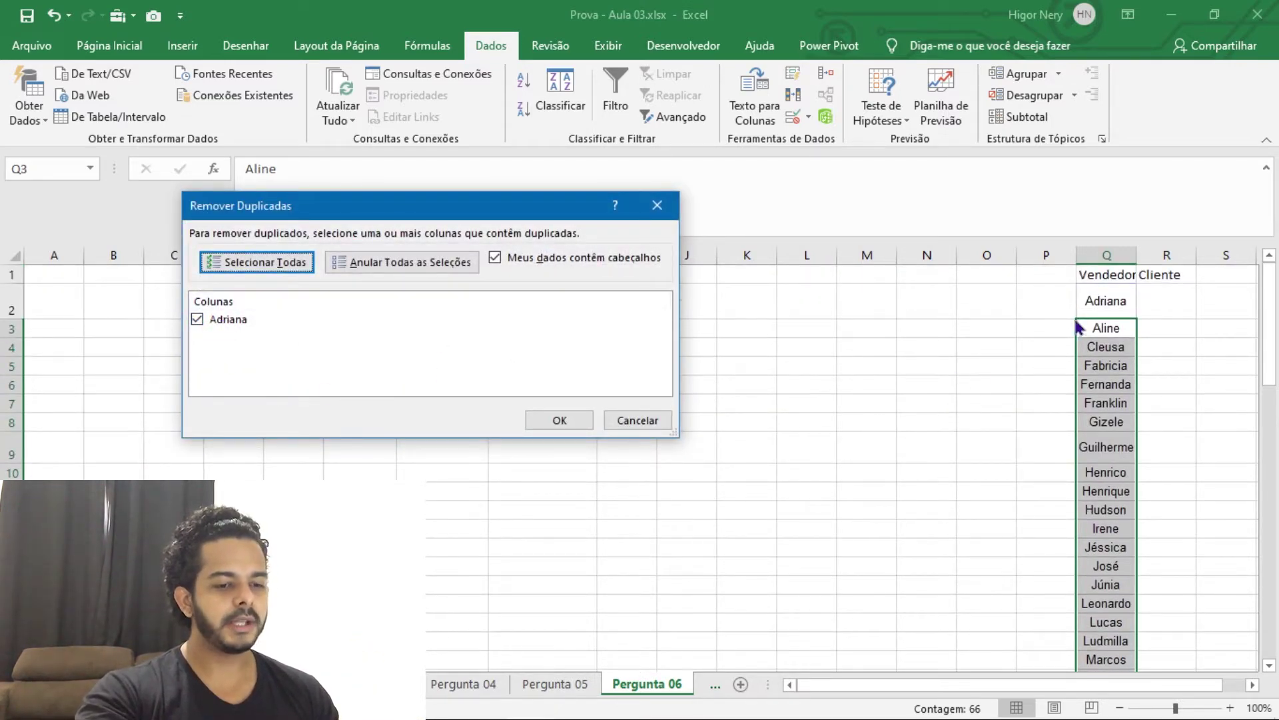
left_click(660, 423)
left_click(979, 366)
- Remove duplicates from the Vendedor helper list, selecting it from its Q1 heading and continuing with the current selection
left_click(1115, 310)
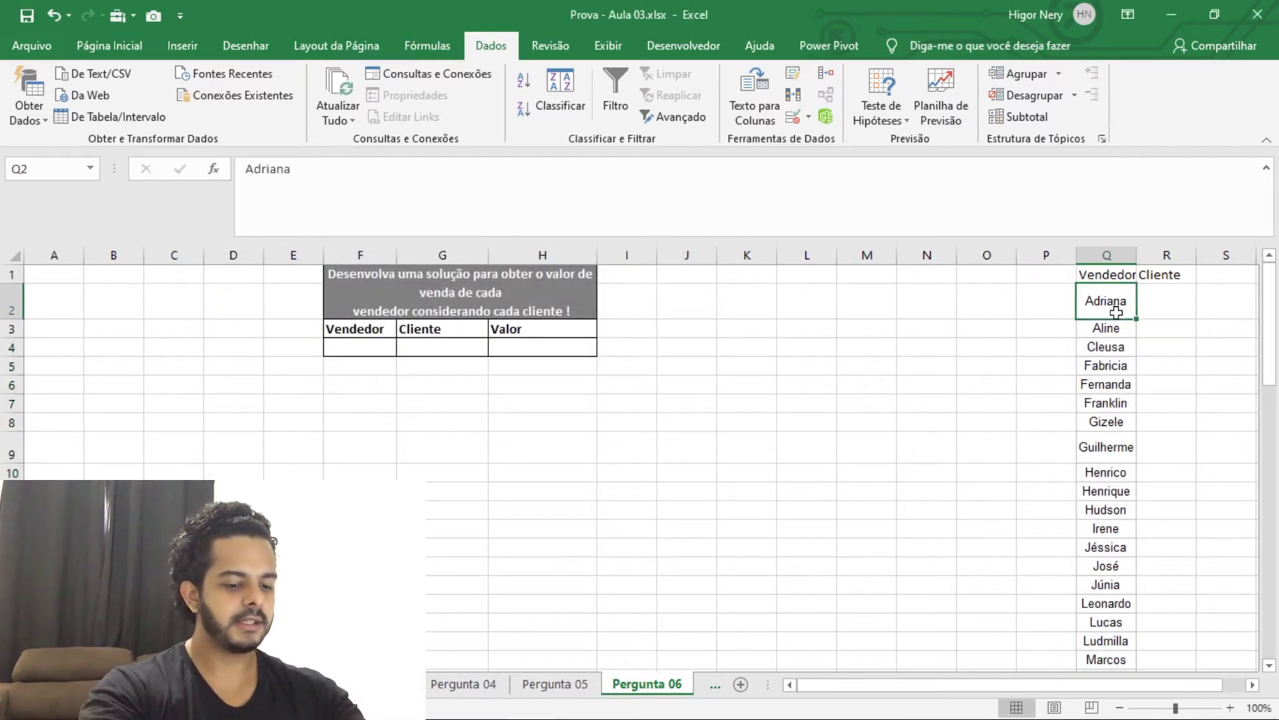
key("Up")
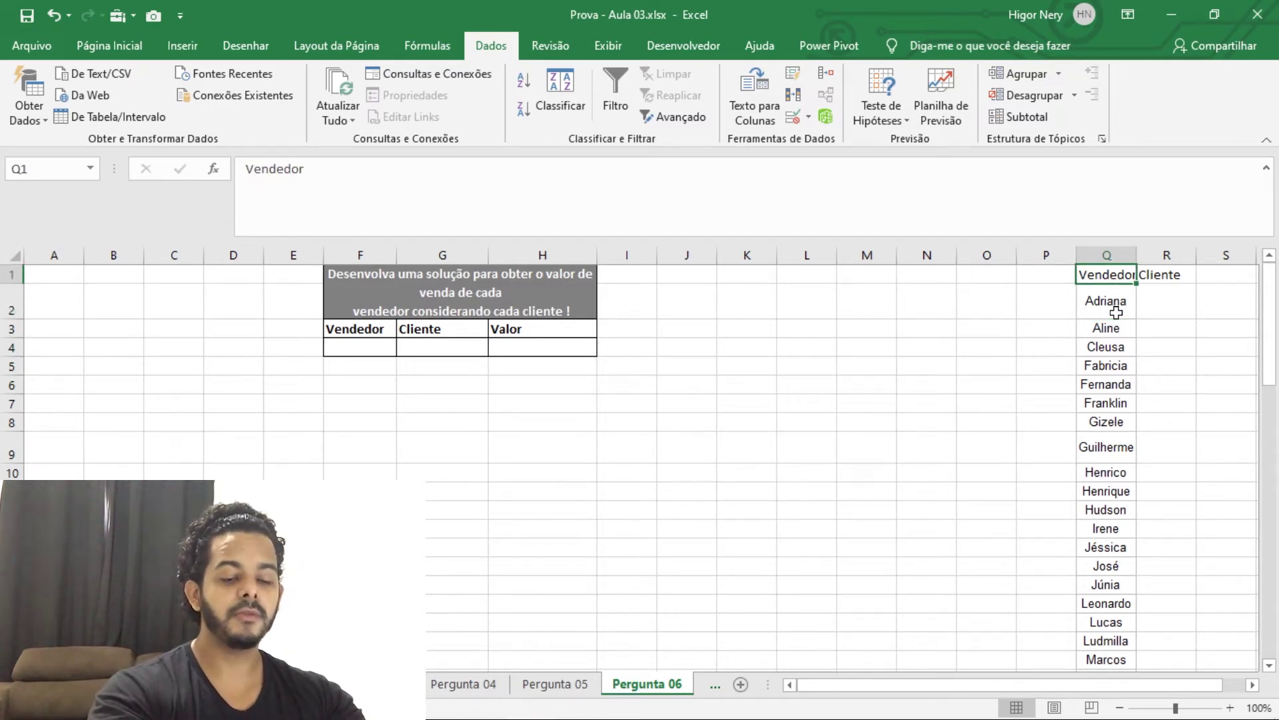
key("ctrl+shift+Down")
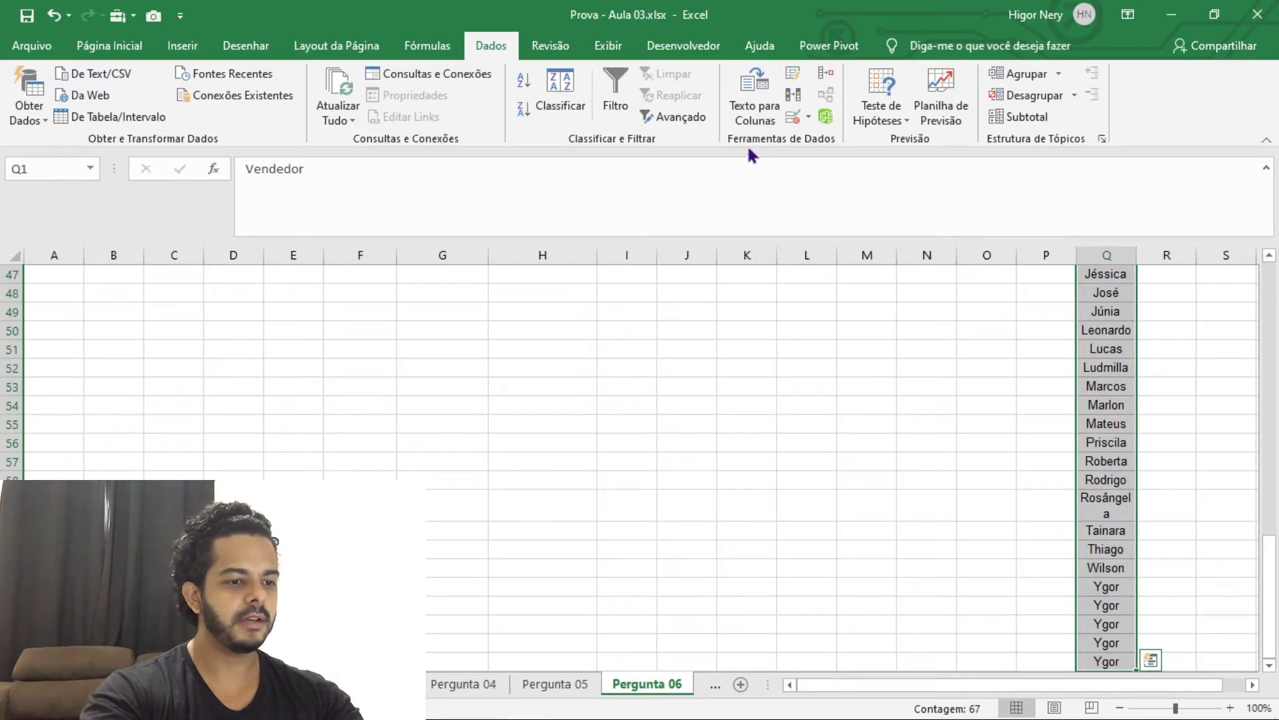
left_click(802, 92)
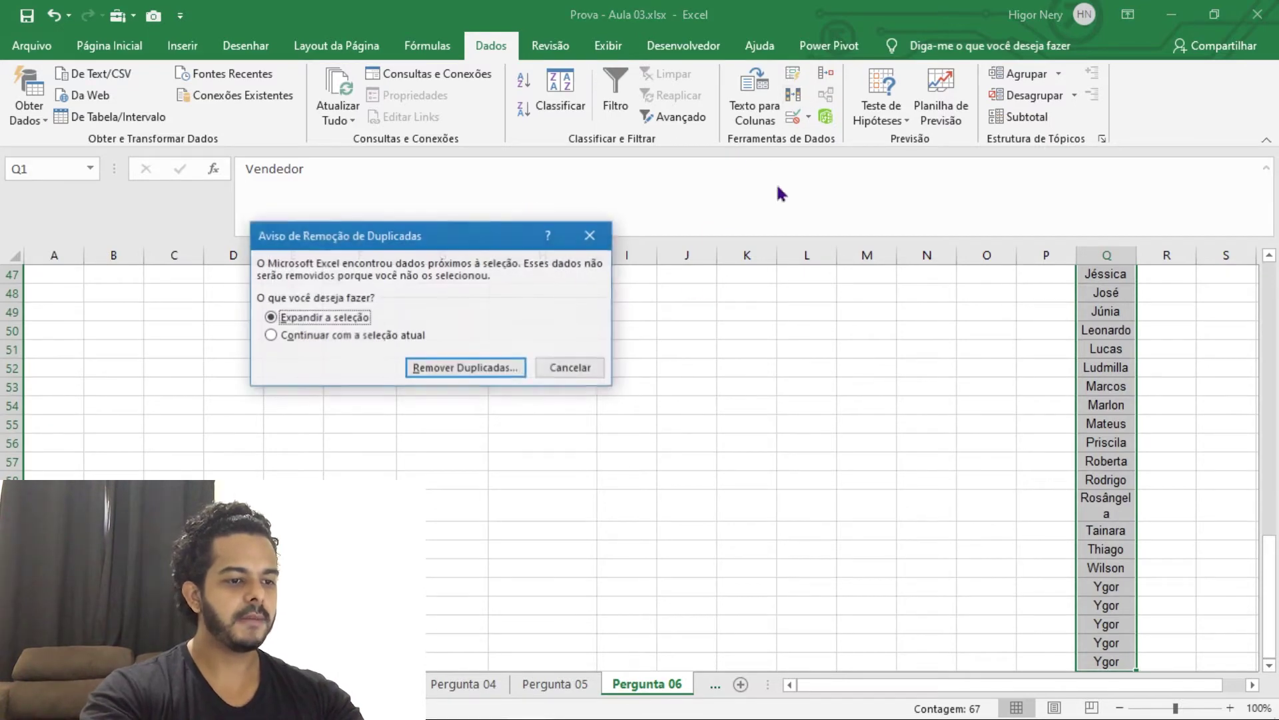
left_click(318, 338)
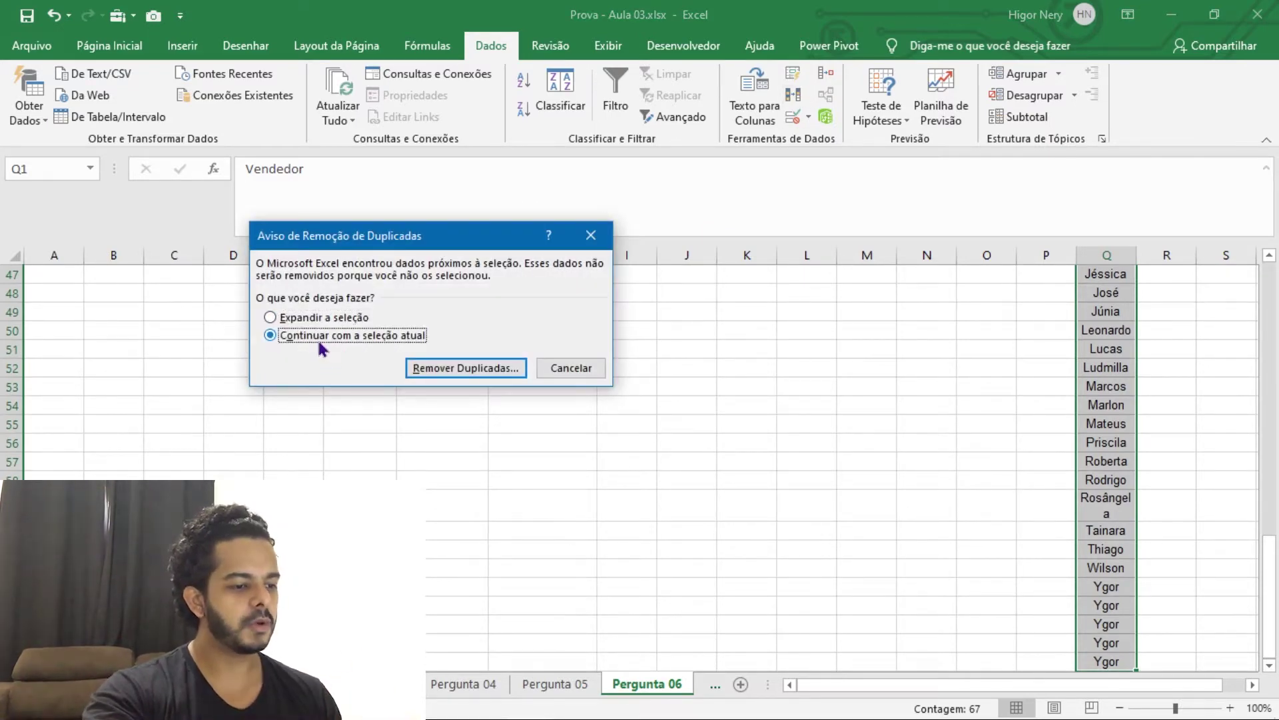
left_click(448, 370)
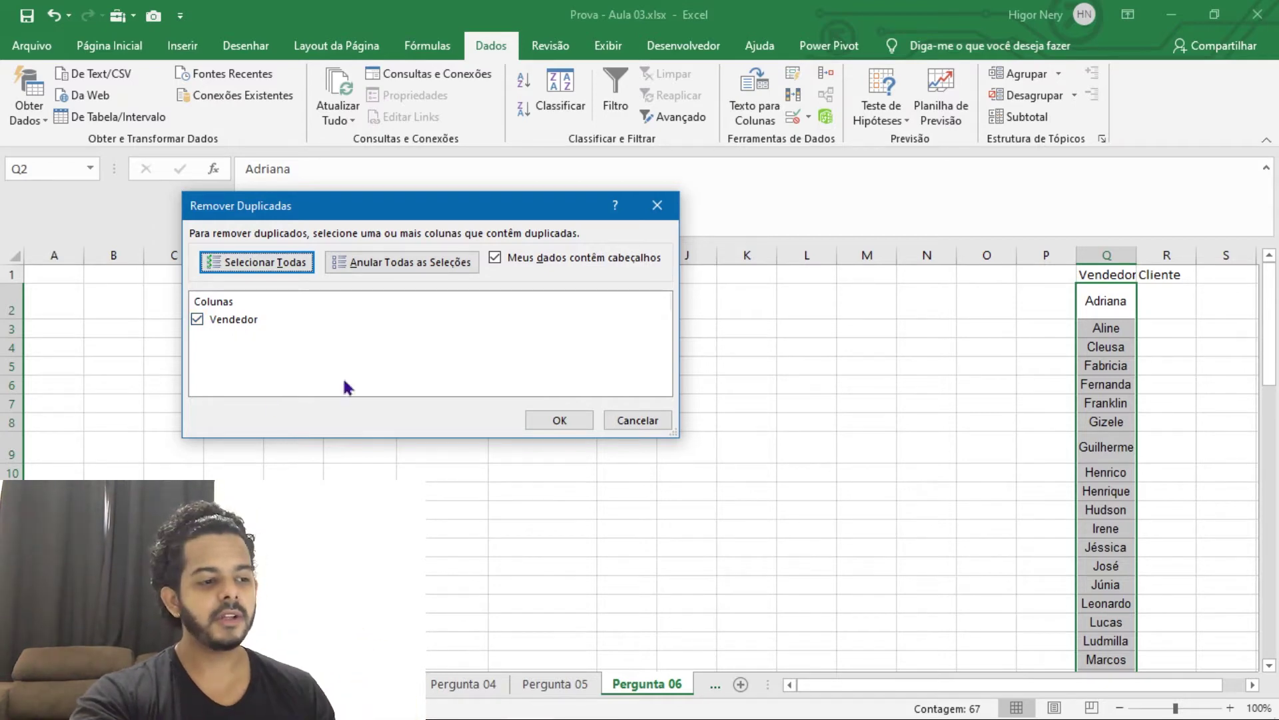
left_click(566, 422)
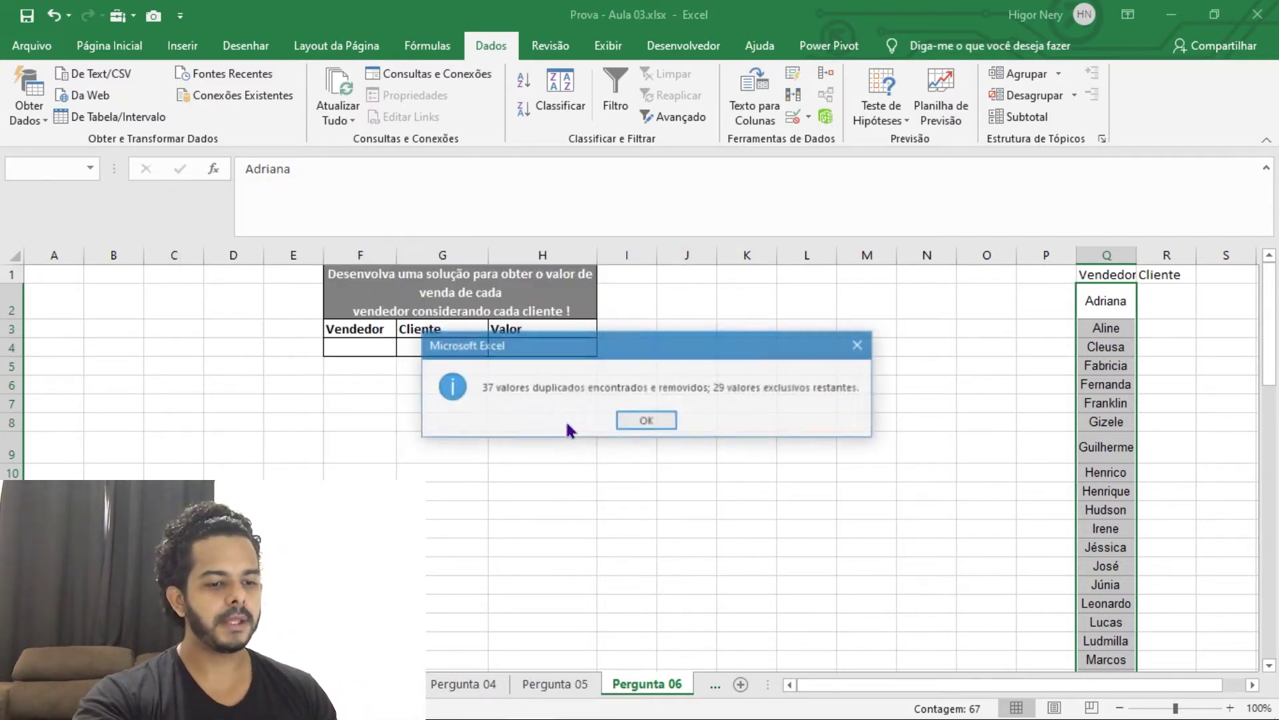
left_click(648, 421)
left_click(1042, 403)
scroll(1064, 379, "down", 5)
scroll(1064, 380, "up", 5)
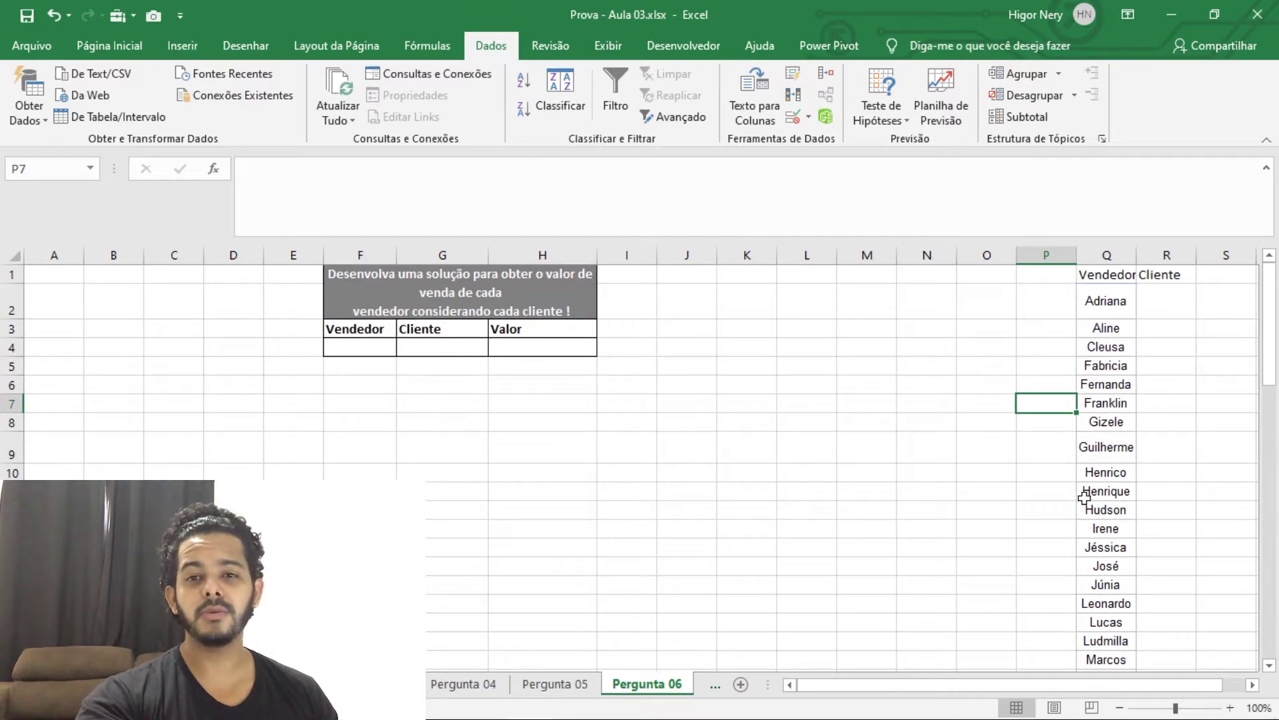
scroll(1084, 496, "down", 3)
scroll(1084, 496, "up", 3)
left_click(1021, 434)
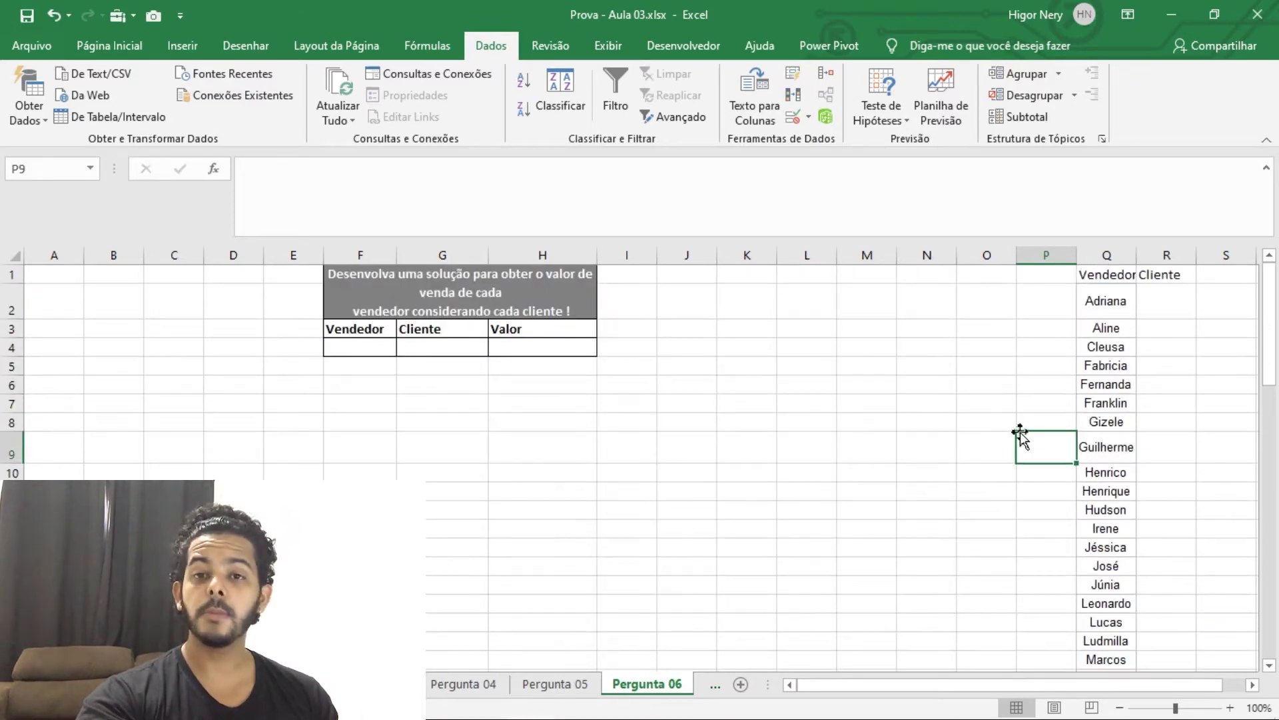
- Copy all client names from E2:E67 of the Base sheet and paste them under the Cliente heading, from R2 on Pergunta 06
left_click(1191, 310)
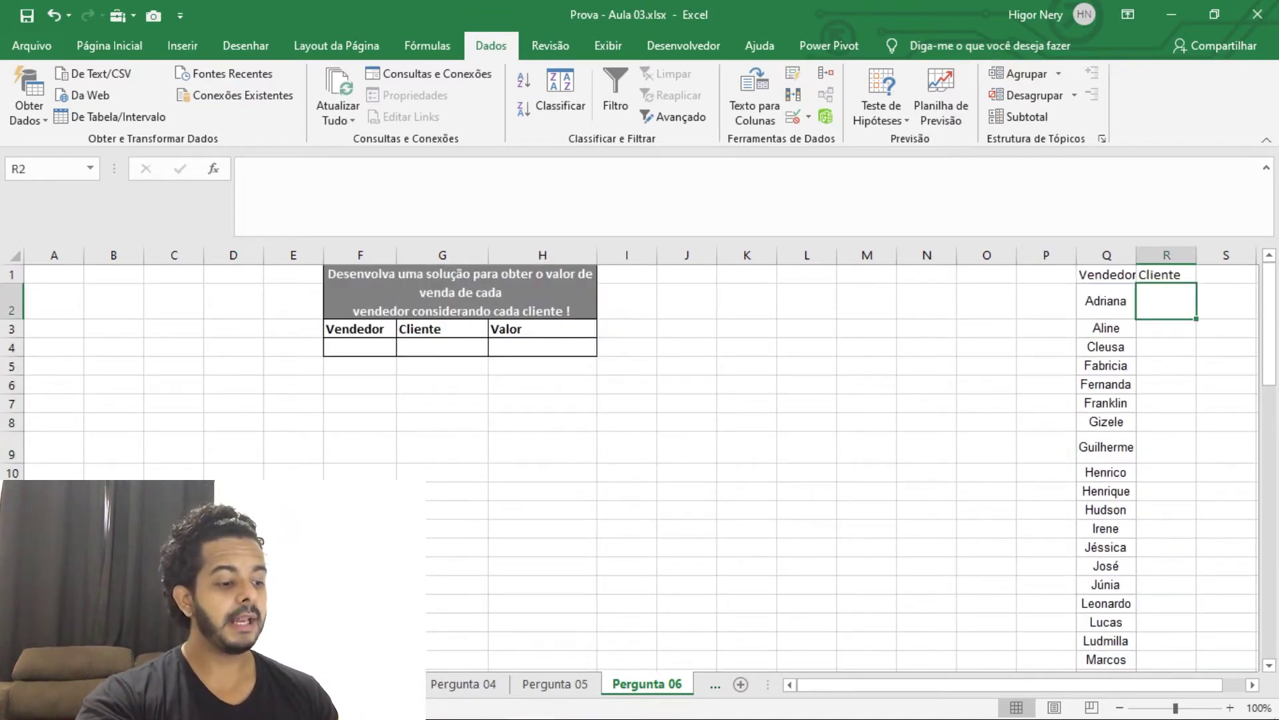
key("ctrl+Page_Down")
scroll(431, 422, "up", 15)
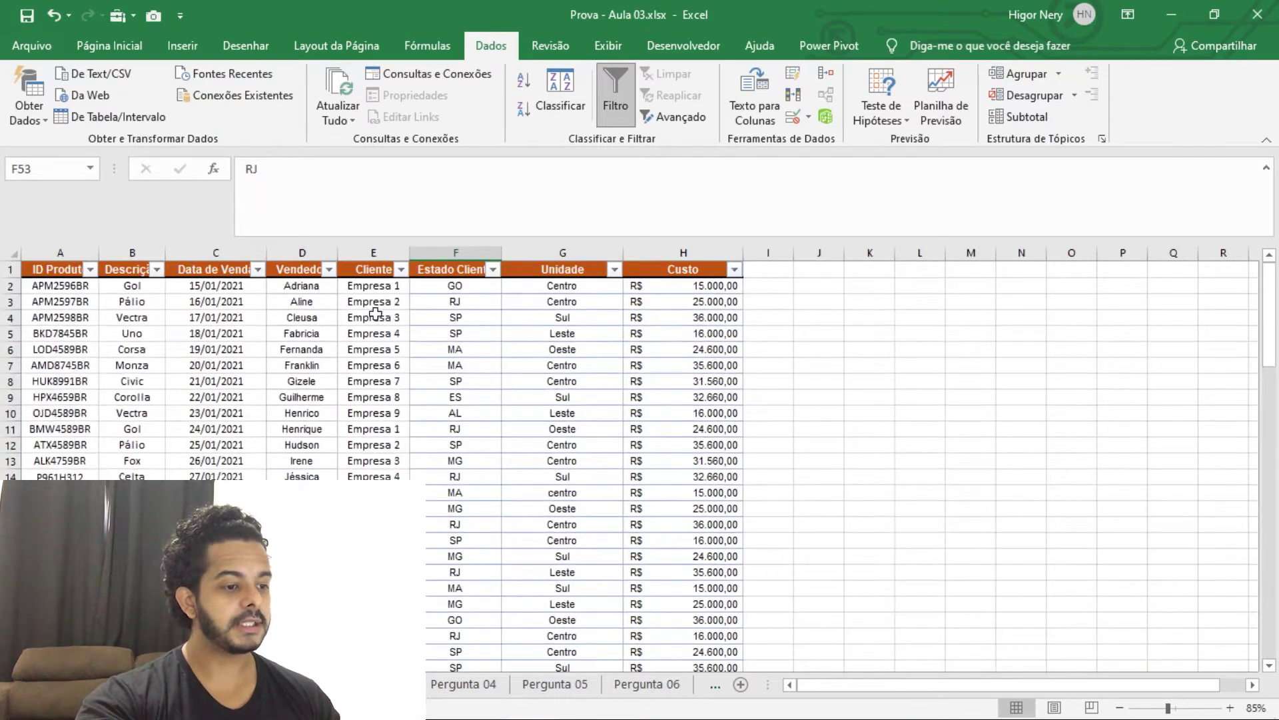
left_click(376, 288)
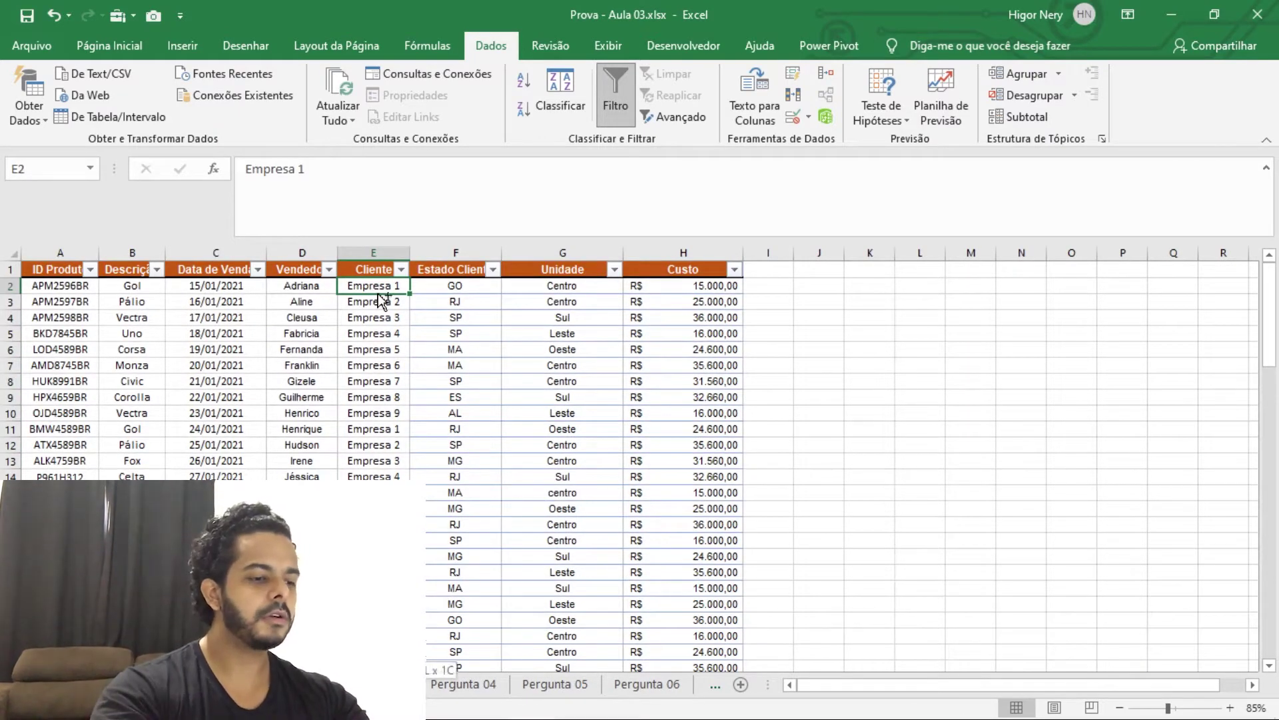
key("ctrl+shift+Down")
key("ctrl+c")
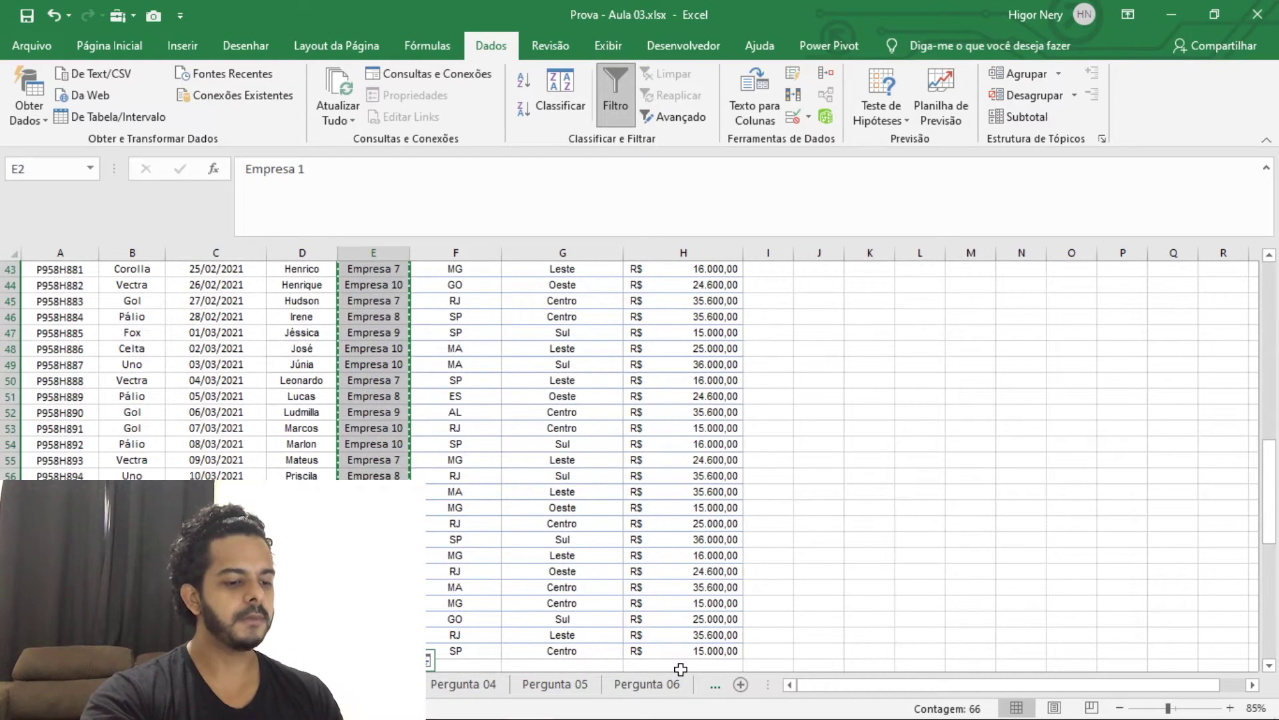
key("ctrl+Page_Up")
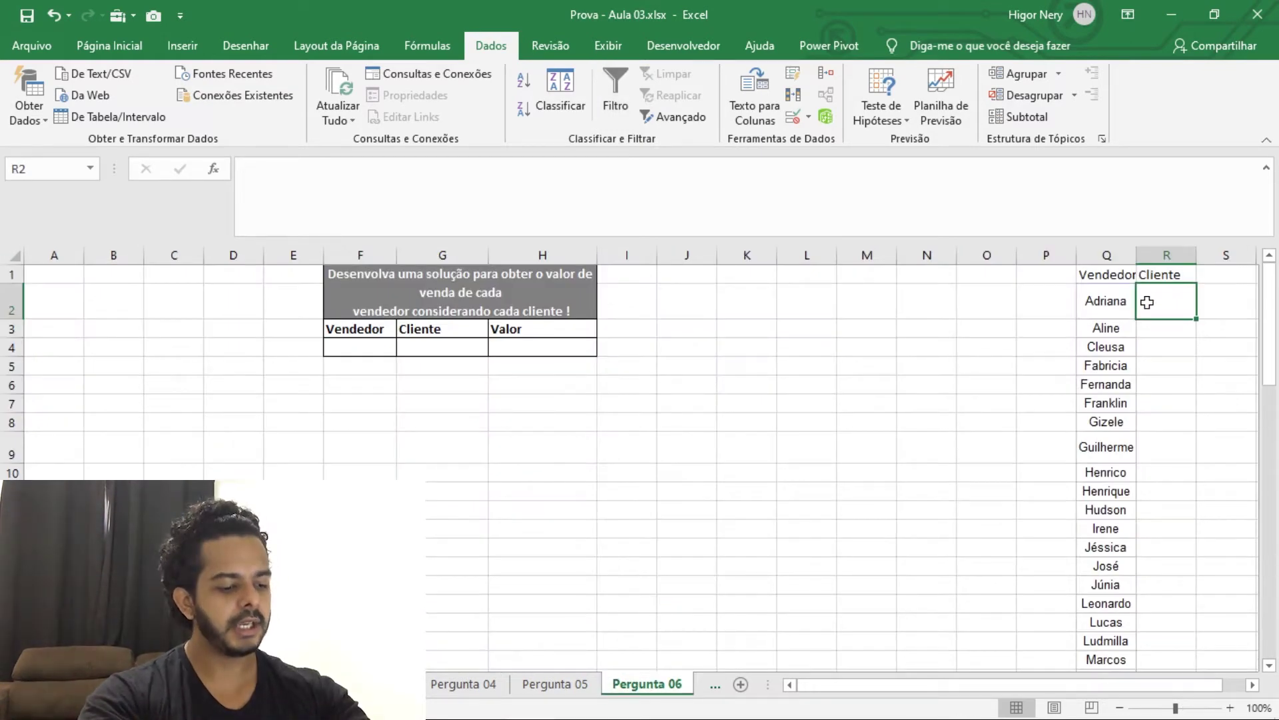
key("ctrl+v")
- Remove duplicates from the Cliente helper list R1:R67, continuing with the current selection and treating R1 as the header
left_click(1158, 273)
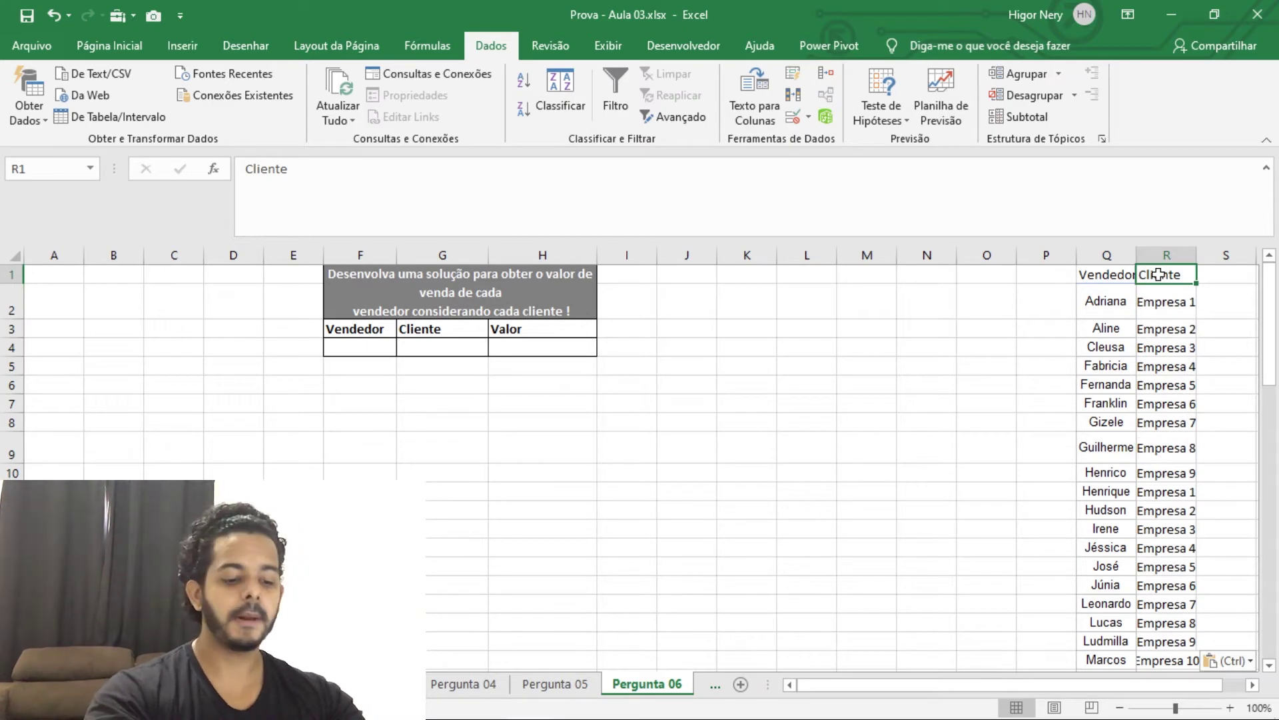
key("ctrl+shift+Down")
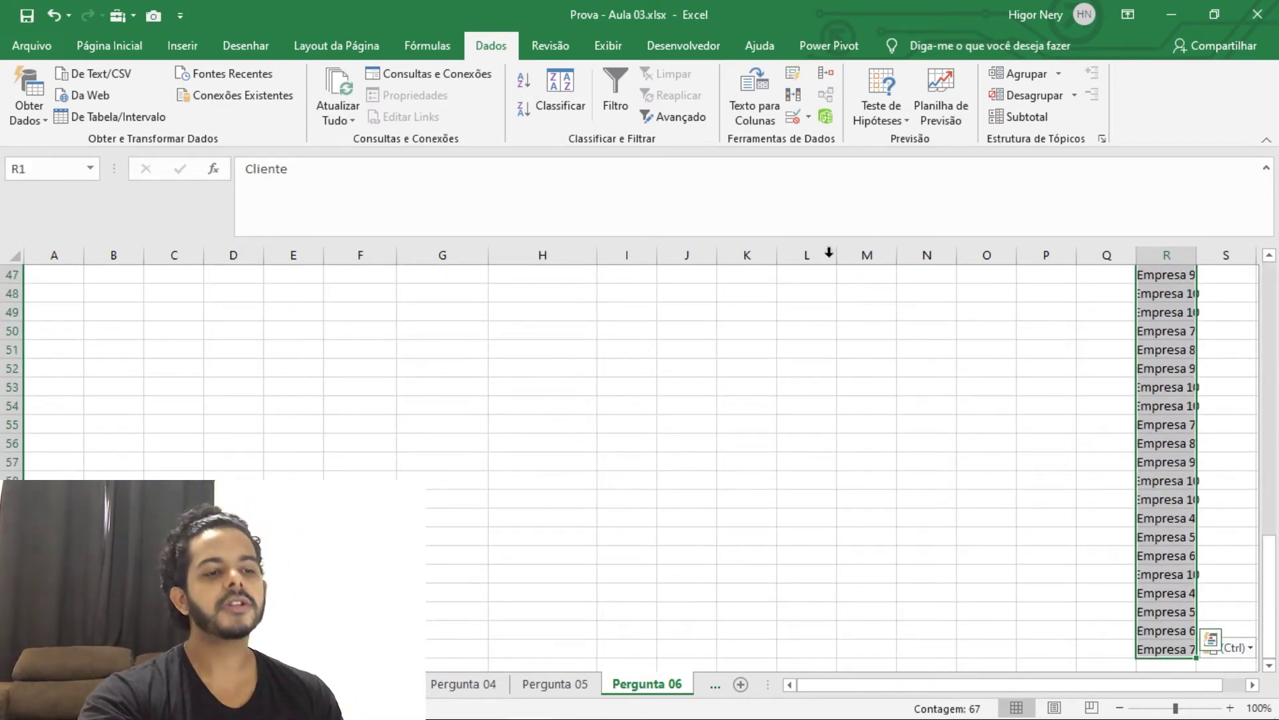
left_click(793, 96)
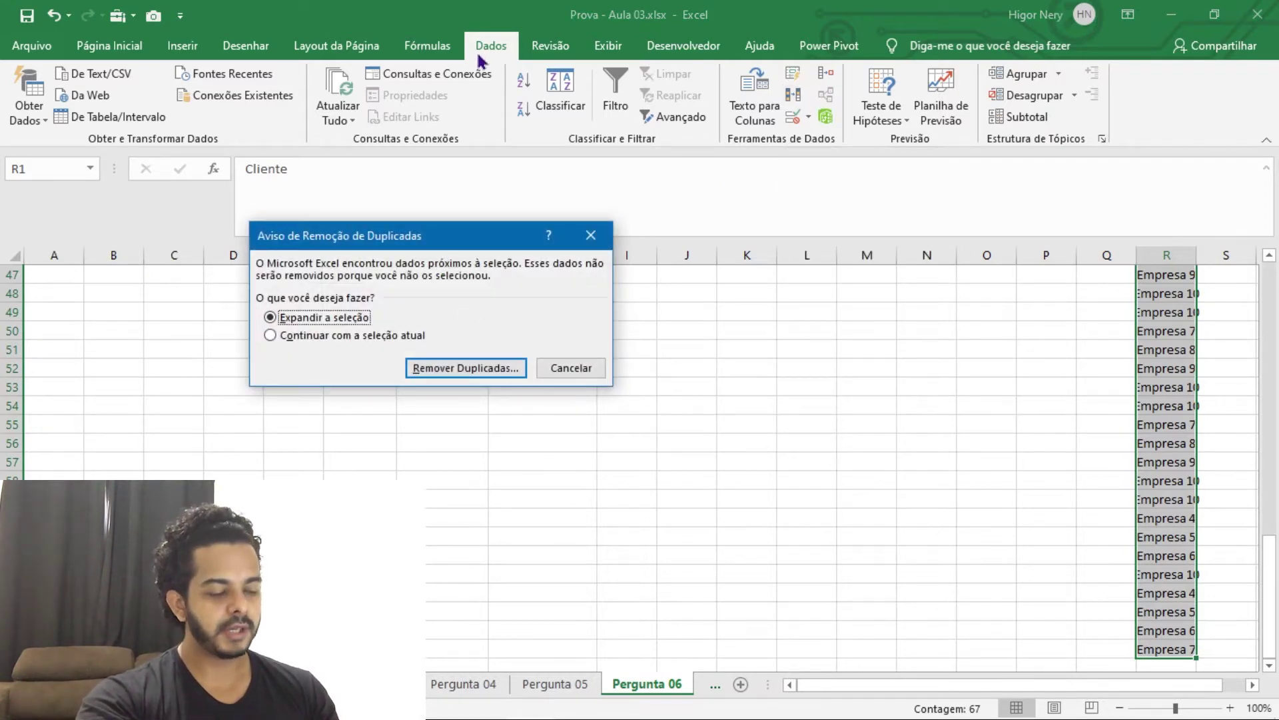
left_click(591, 363)
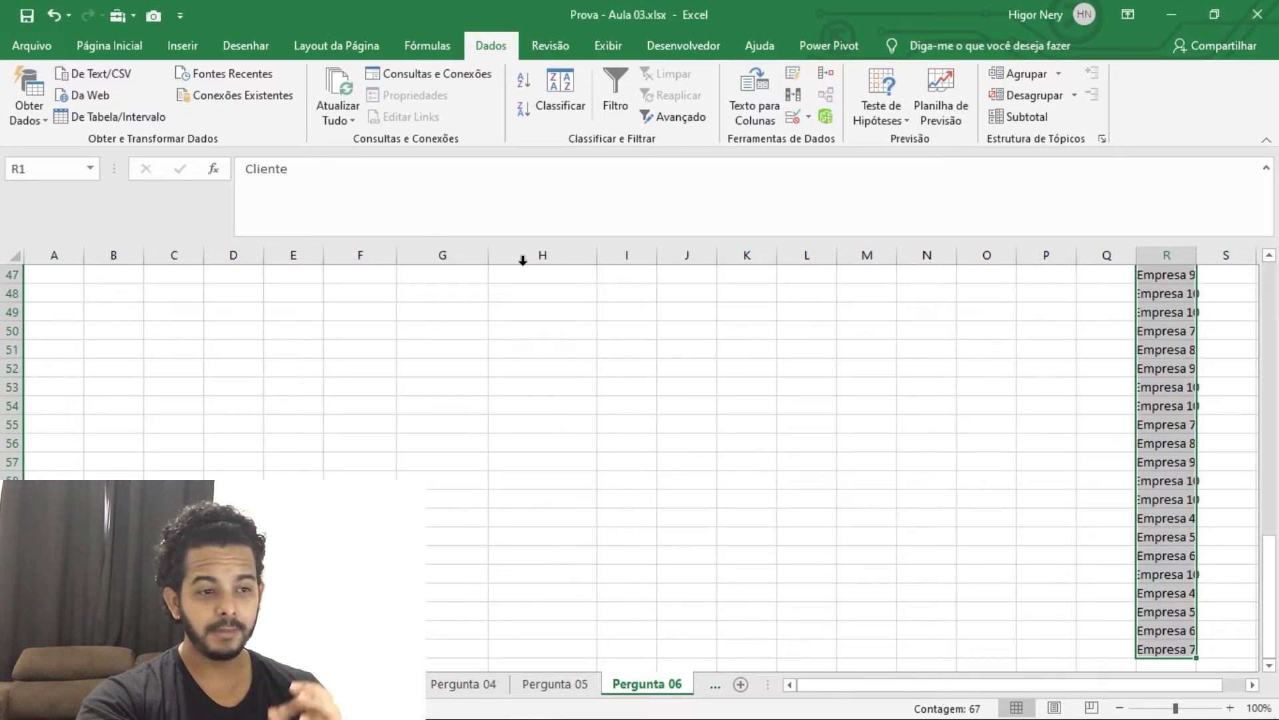
left_click(109, 46)
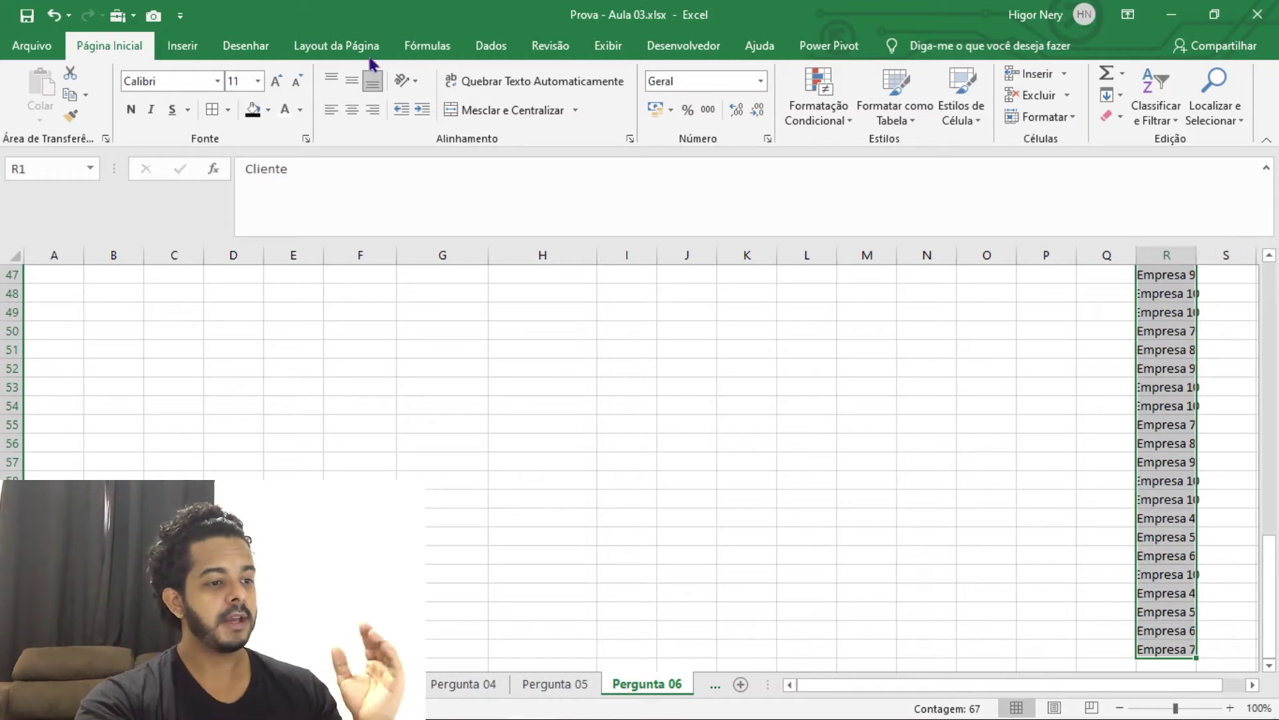
left_click(471, 48)
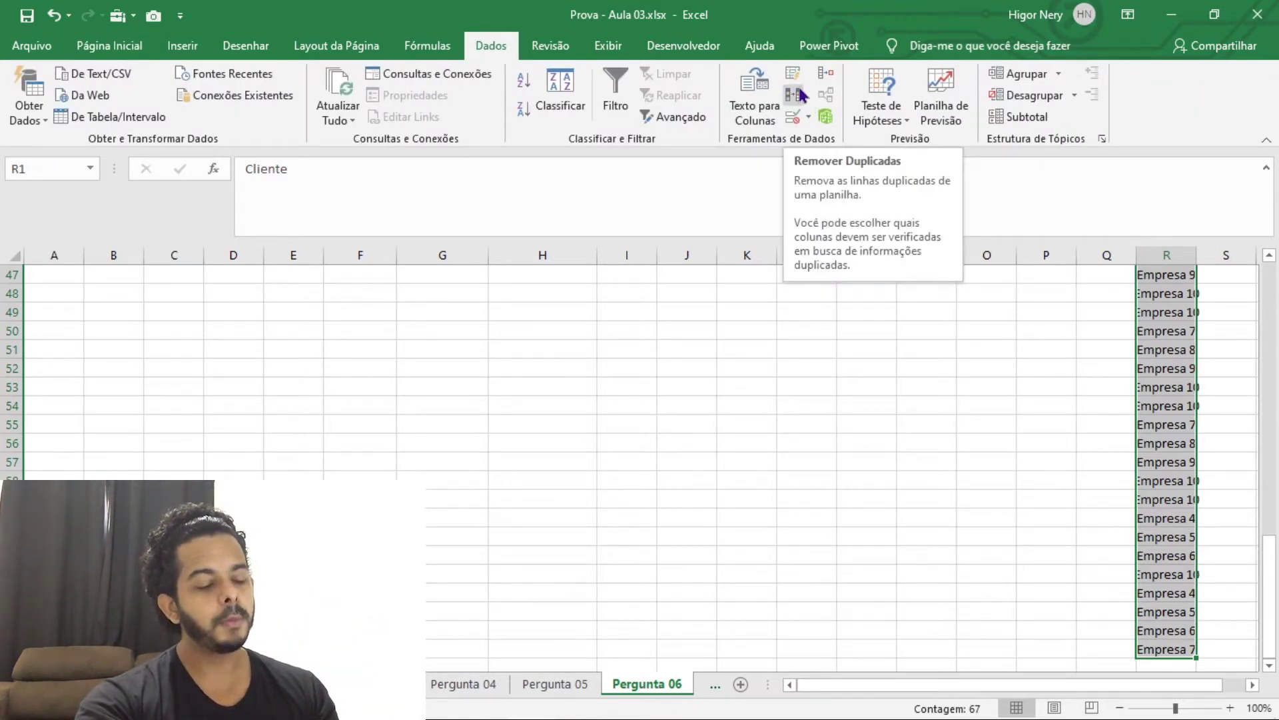
left_click(800, 95)
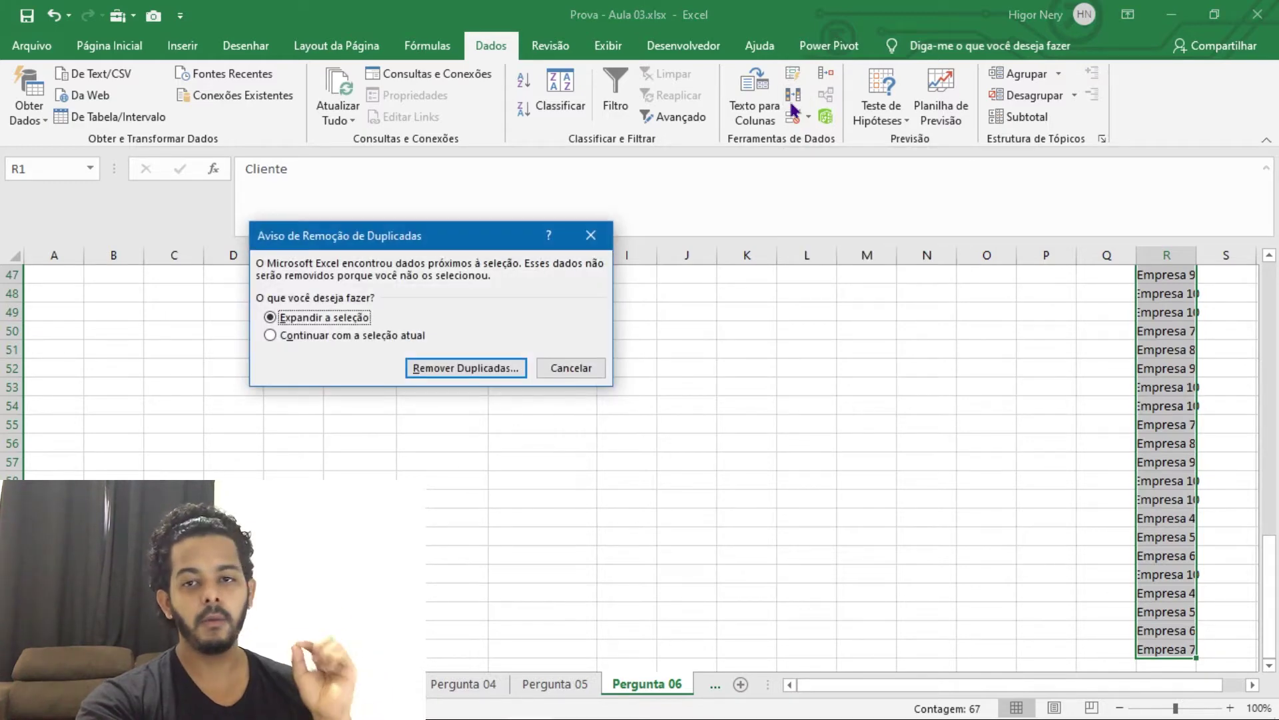
left_click(305, 339)
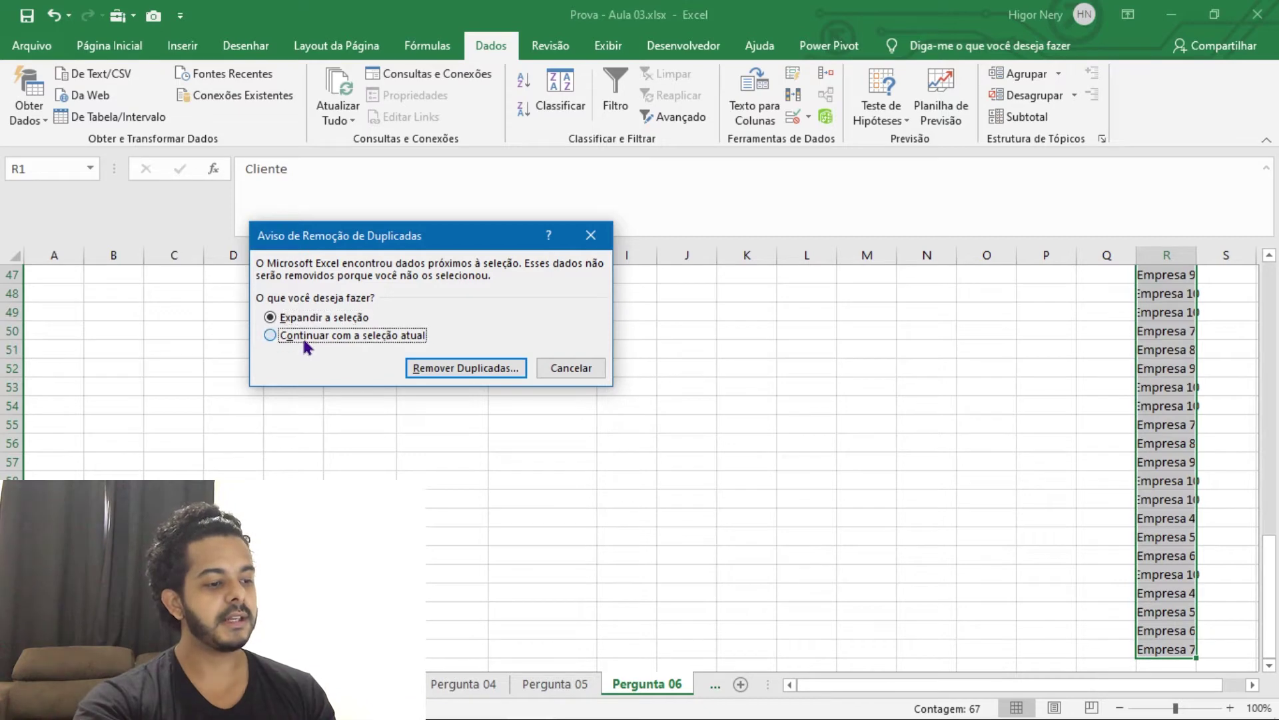
left_click(439, 376)
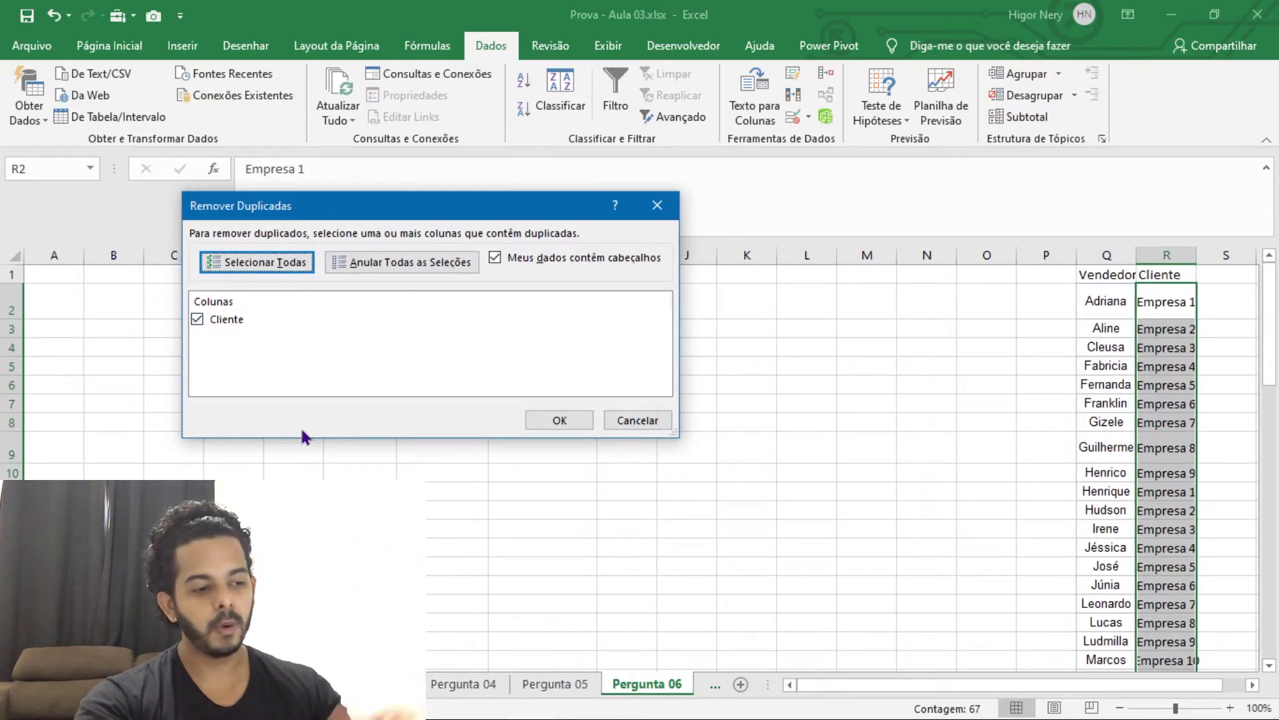
left_click(559, 419)
left_click(648, 420)
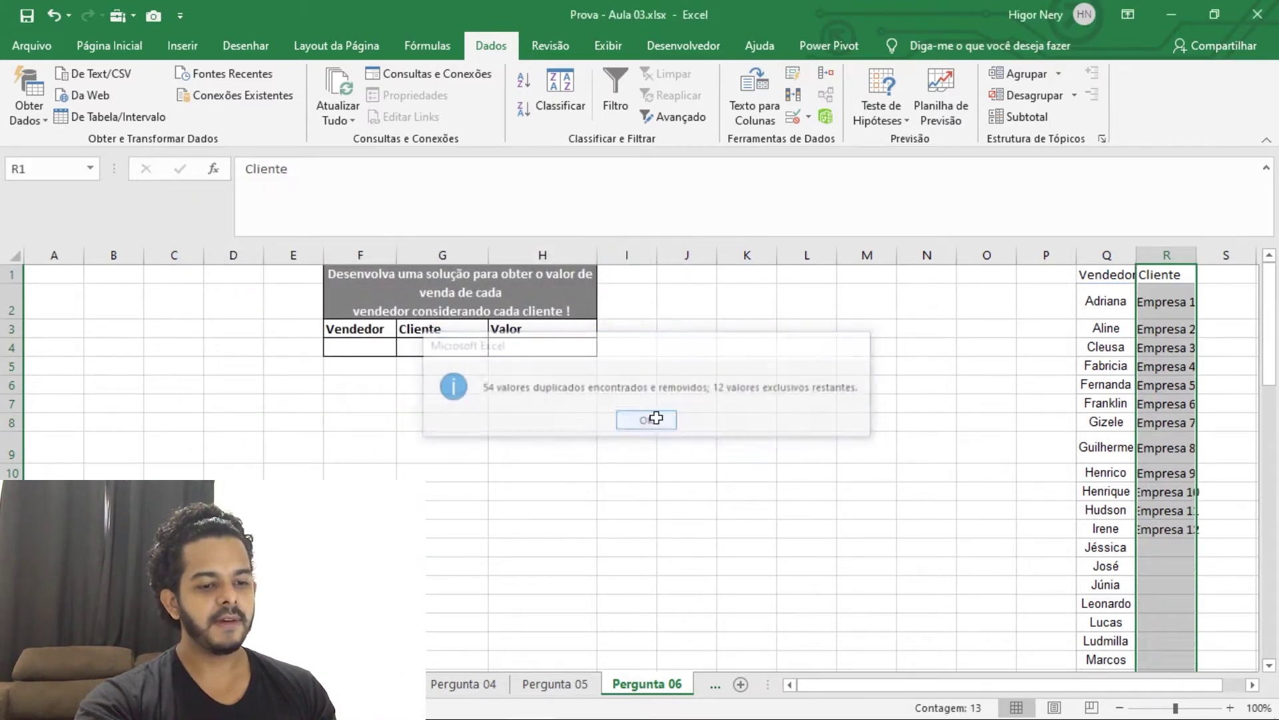
left_click(926, 421)
- Autofit the width of column R to the client names
scroll(1153, 500, "down", 3)
scroll(1169, 506, "up", 3)
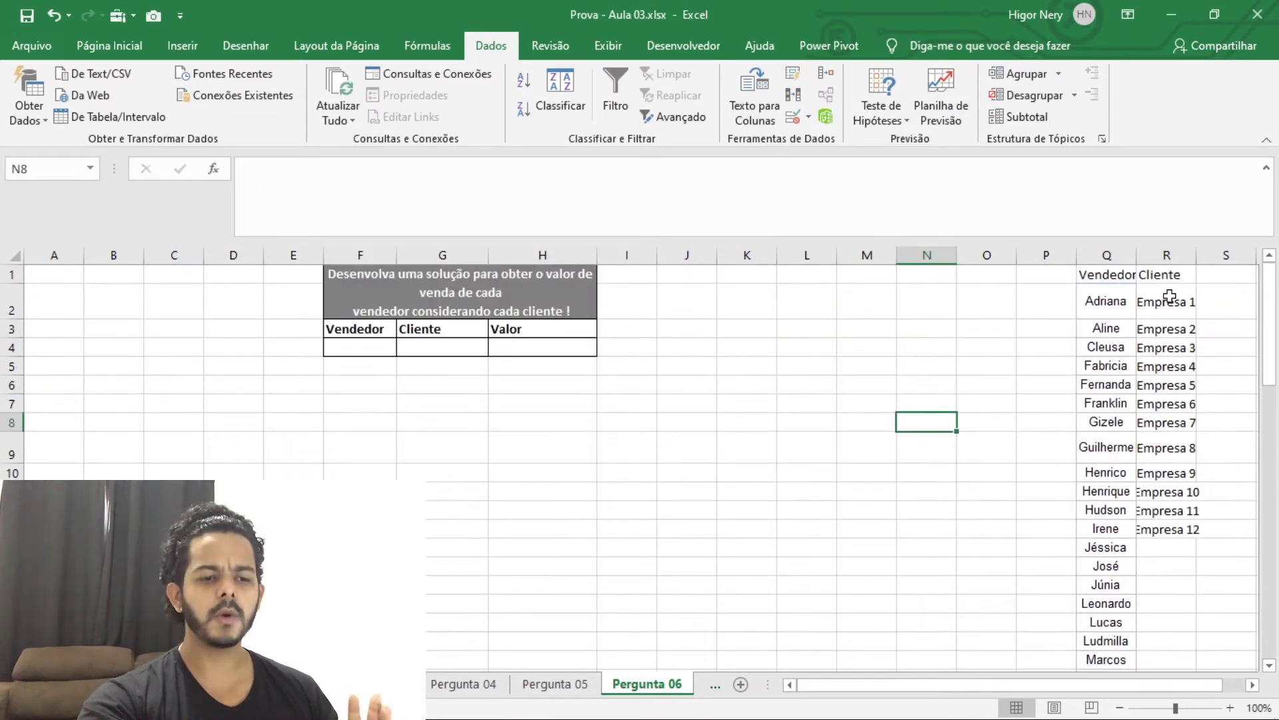
double_click(1192, 258)
left_click(1173, 255)
left_click(1093, 368)
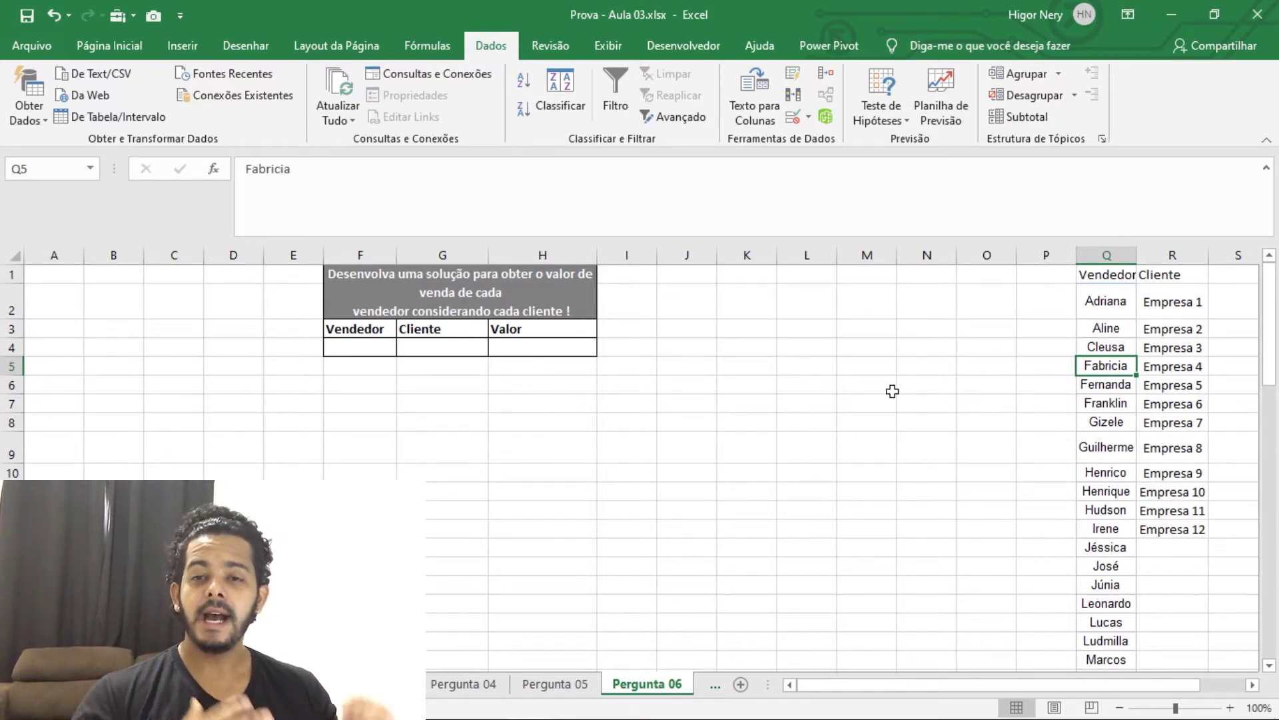
- Start a data validation rule on the Vendedor input cell F4 with Lista as the allowed type
left_click(373, 345)
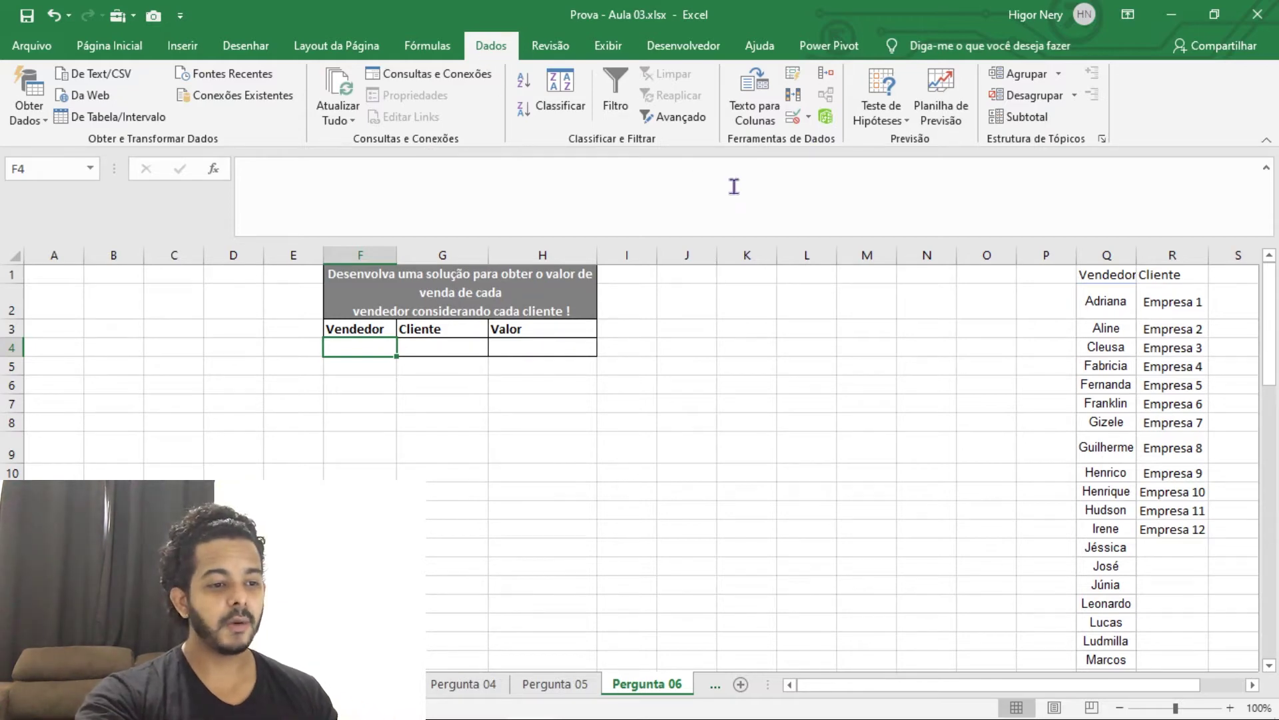
left_click(799, 130)
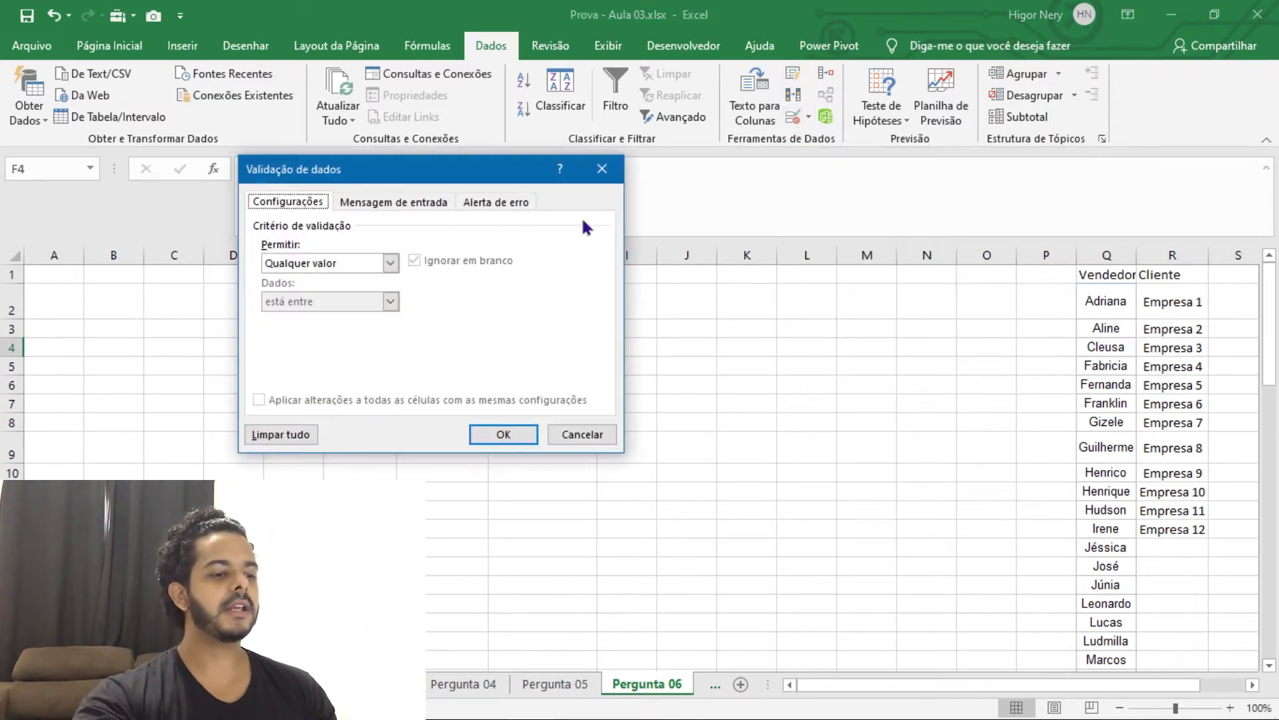
left_click_drag(353, 168, 567, 174)
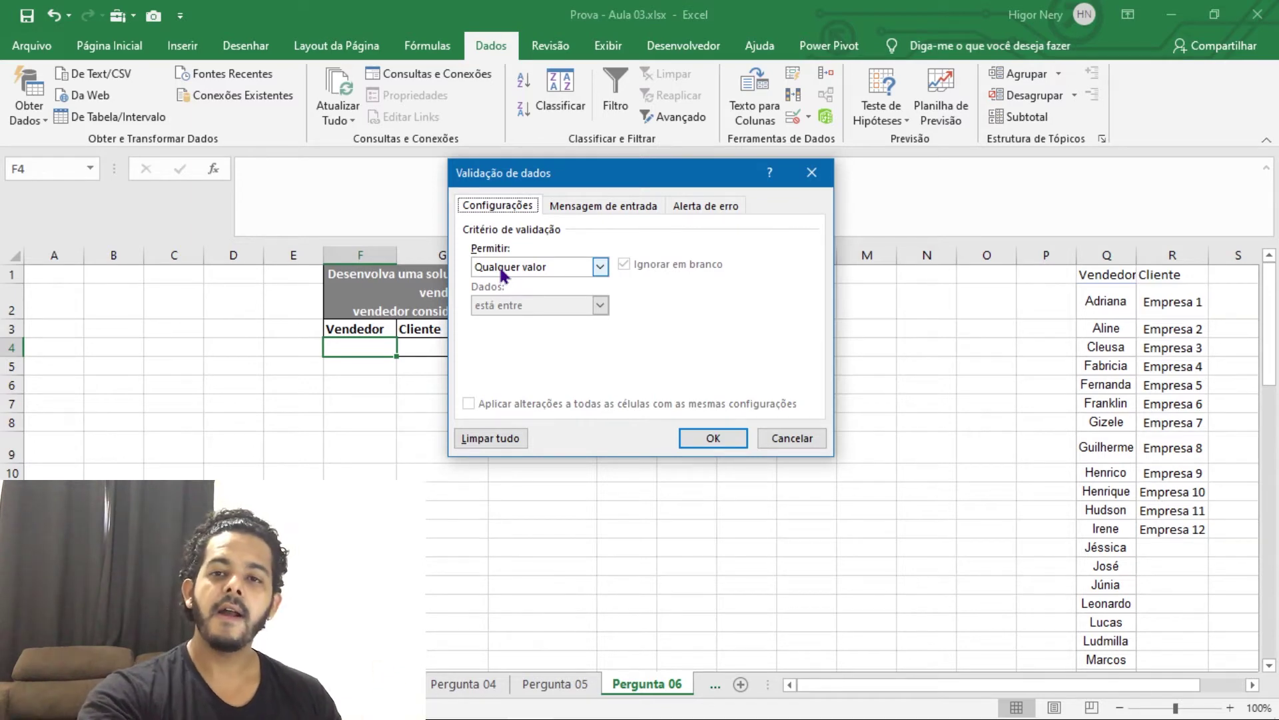
left_click(576, 270)
left_click(546, 322)
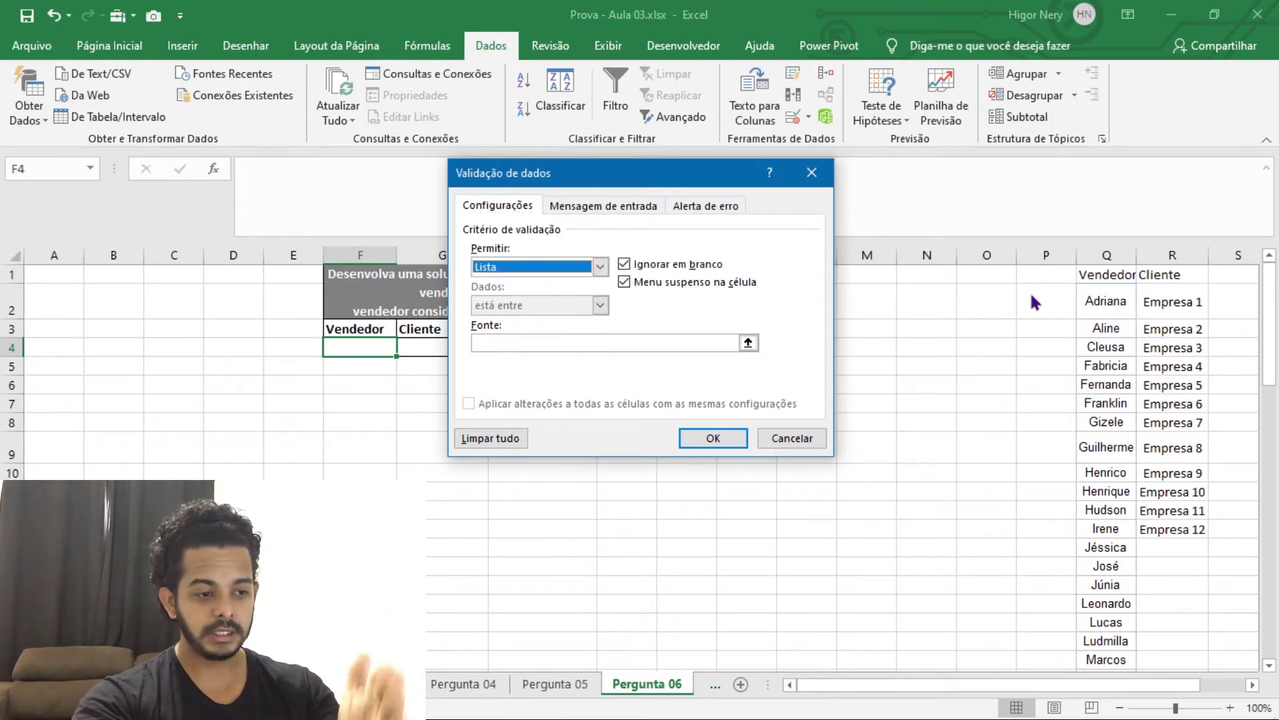
left_click(622, 344)
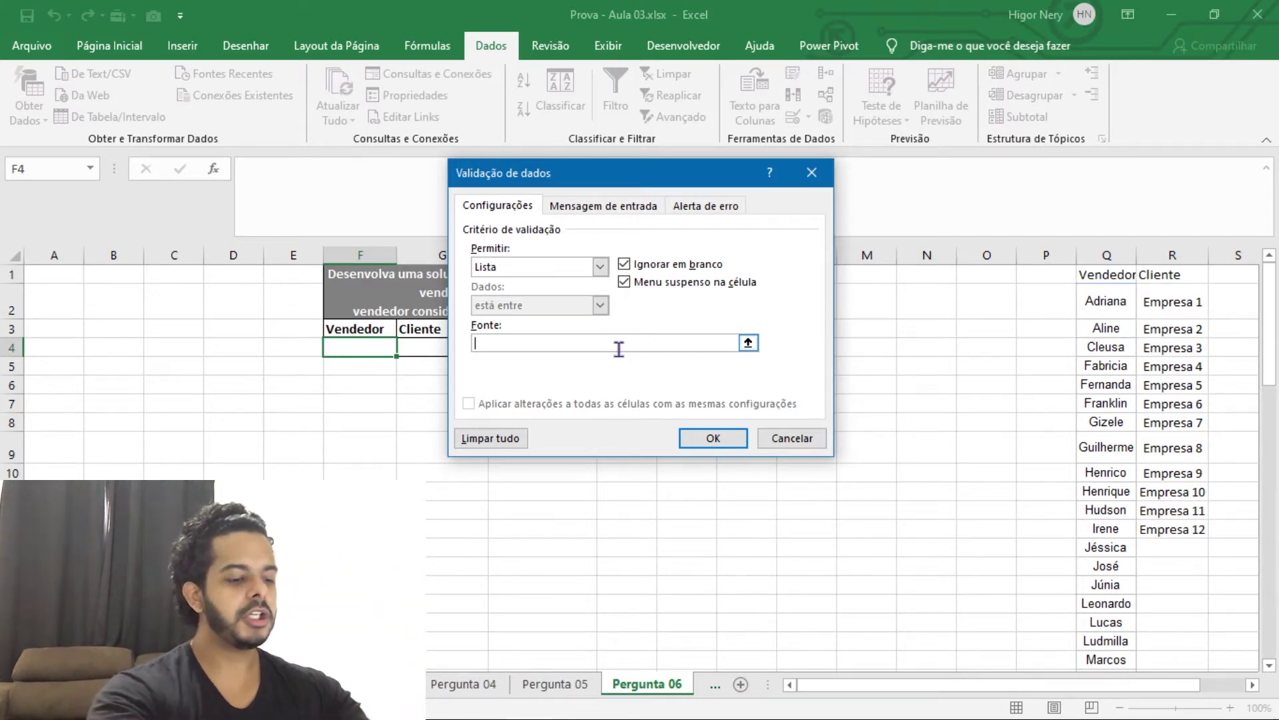
type("asknfas;sdfsdfsd;fsdfs;")
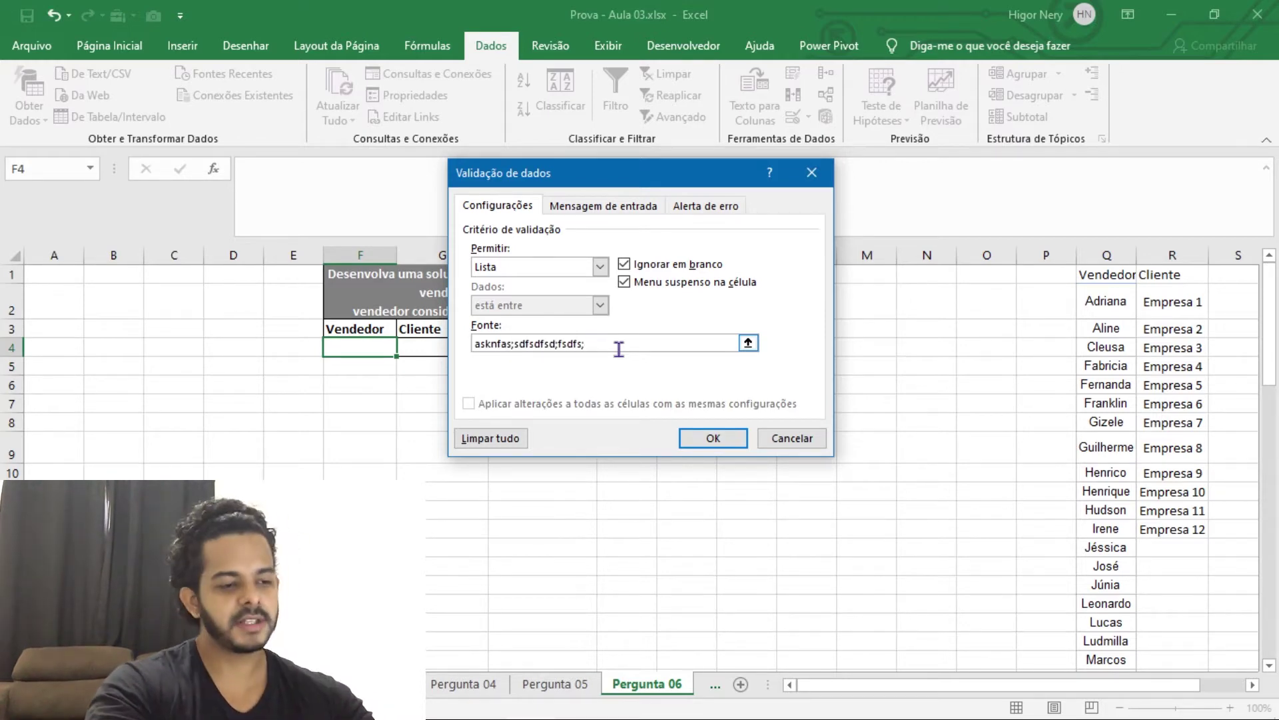
left_click_drag(619, 349, 395, 328)
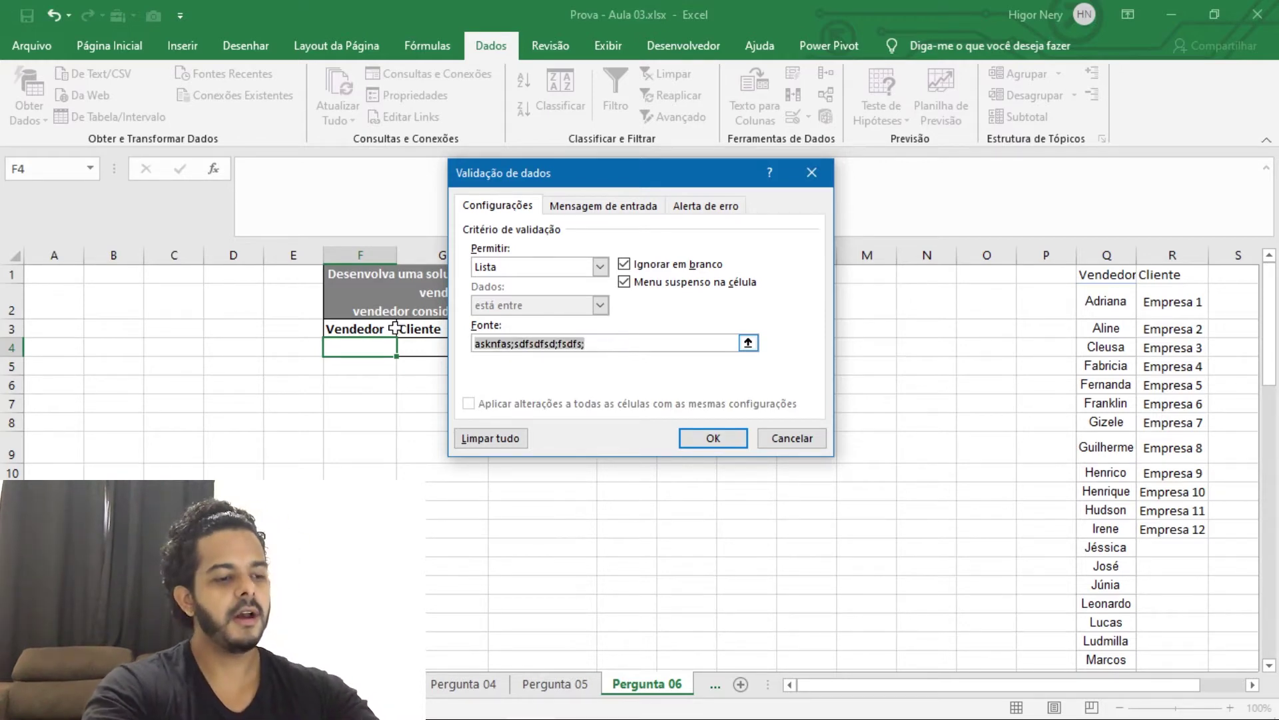
key("Delete")
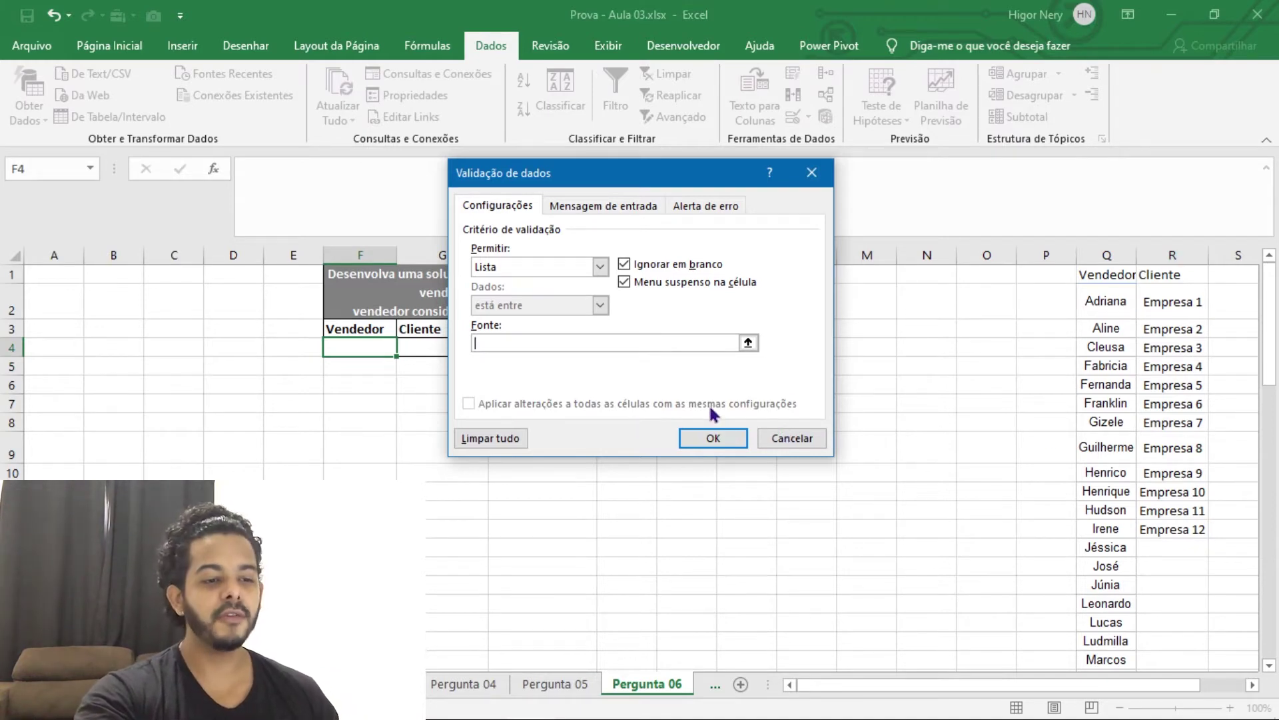
- Use the seller names in Q2:Q30 as the validation list source for F4, apply the rule and check the cell's drop-down list
left_click_drag(1100, 299, 1103, 620)
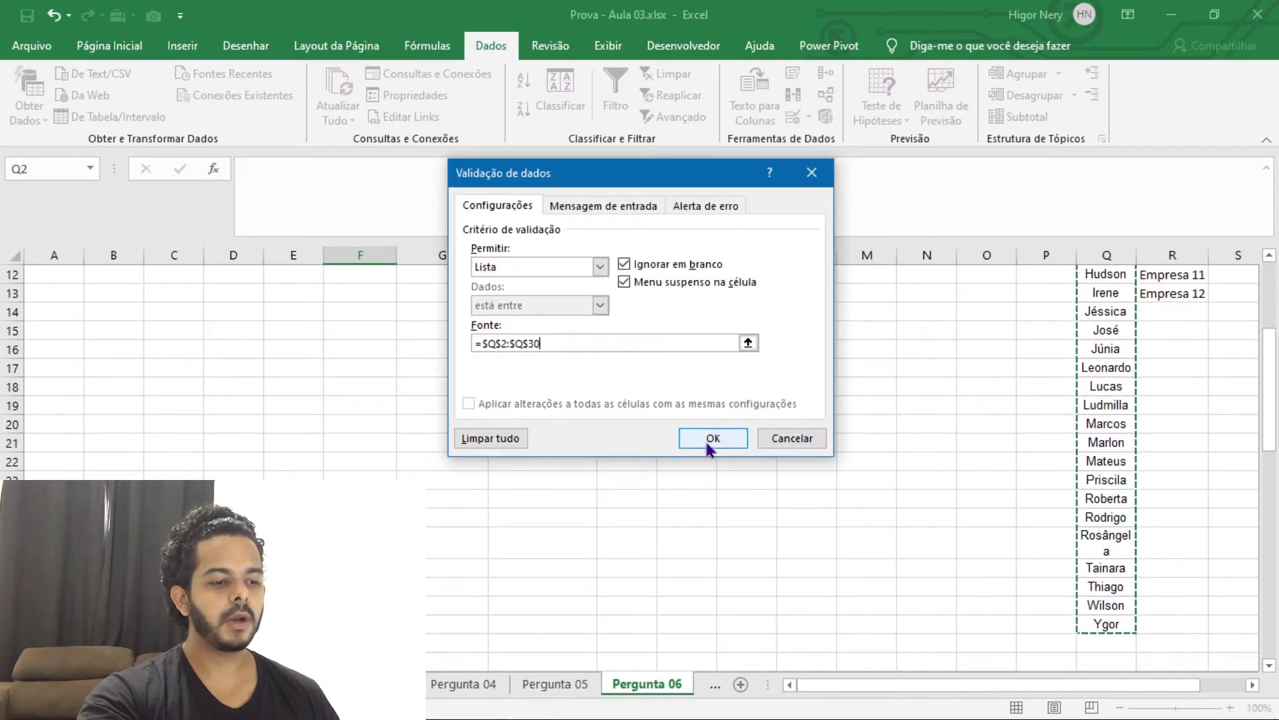
left_click(710, 438)
left_click(446, 389)
scroll(361, 382, "up", 4)
left_click(342, 403)
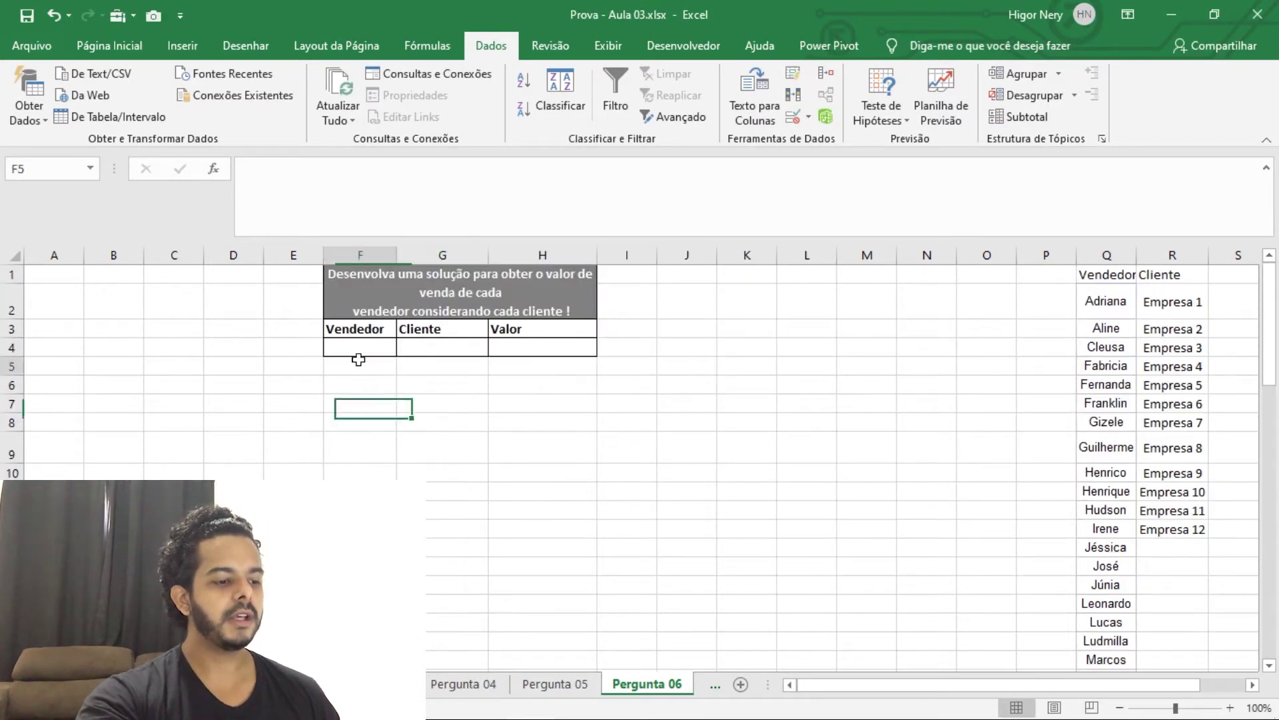
key("Up")
key("Up")
key("Up")
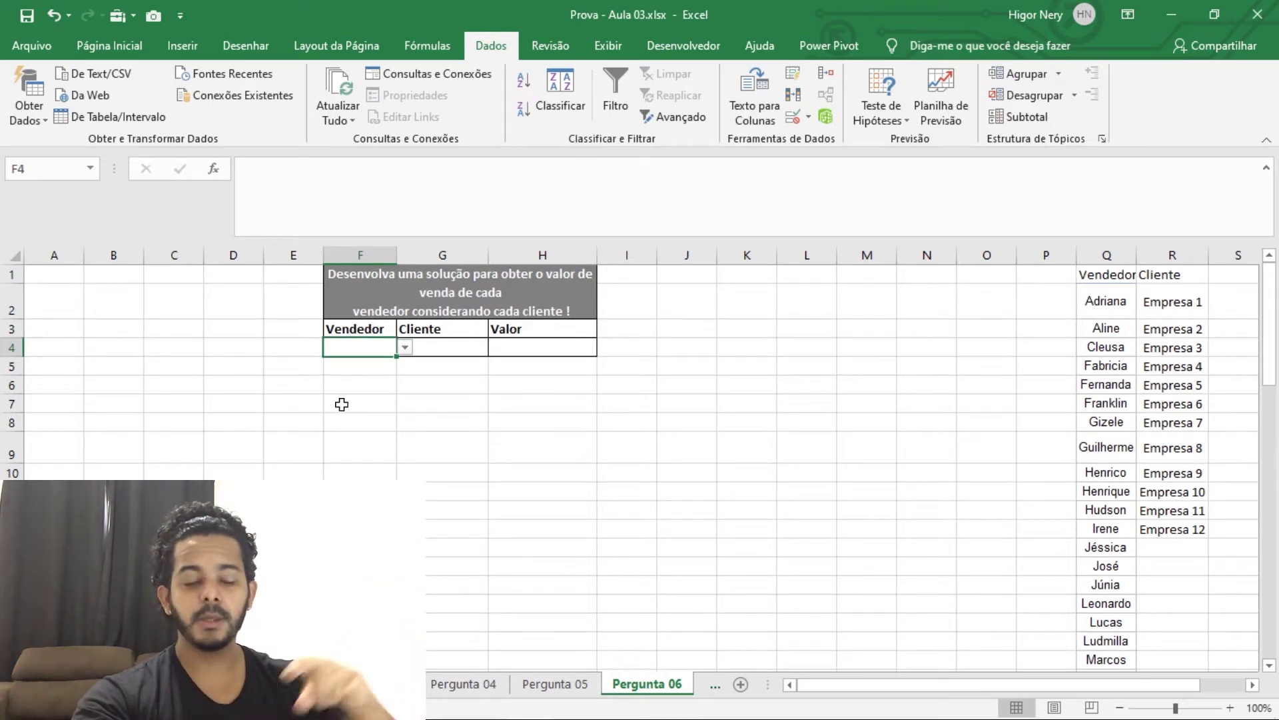
left_click(404, 347)
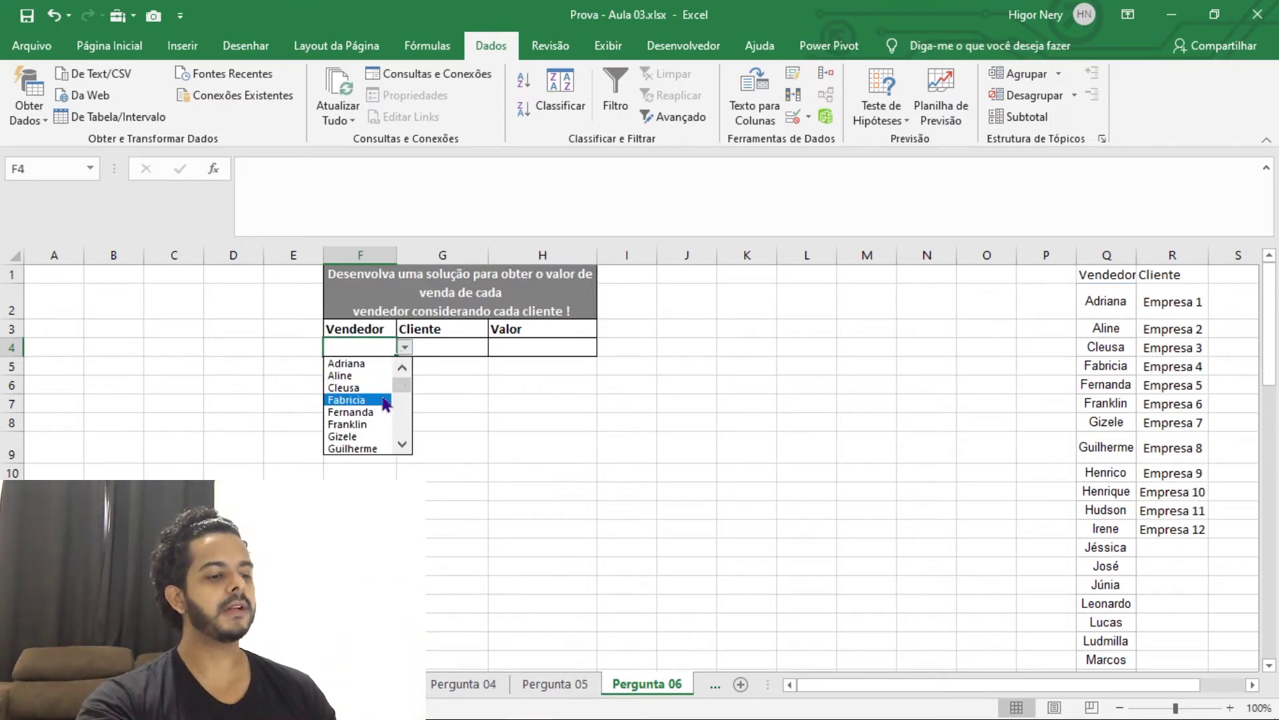
mouse_move(412, 395)
left_mouse_down()
mouse_move(409, 436)
mouse_move(409, 373)
left_mouse_up()
- Add a Lista data validation rule to the Cliente input cell G4, with the client names in R2:R13 as its source
left_click(444, 343)
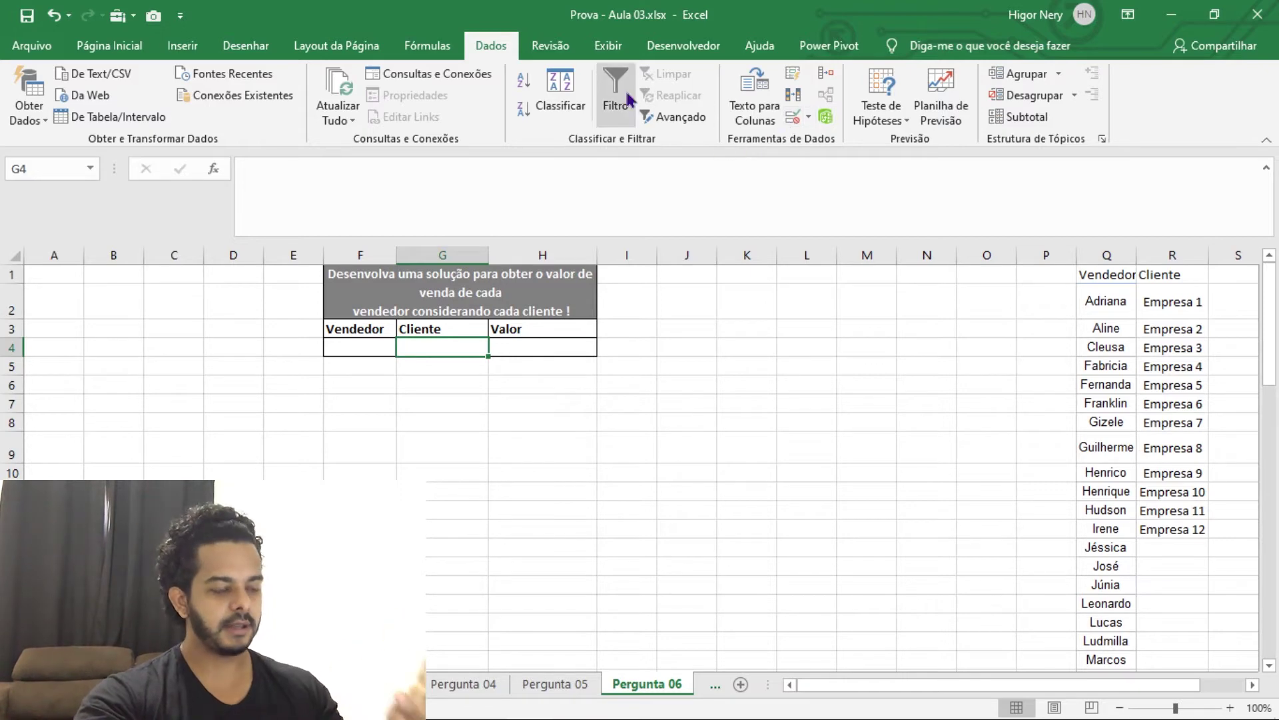
left_click(792, 117)
left_click(545, 267)
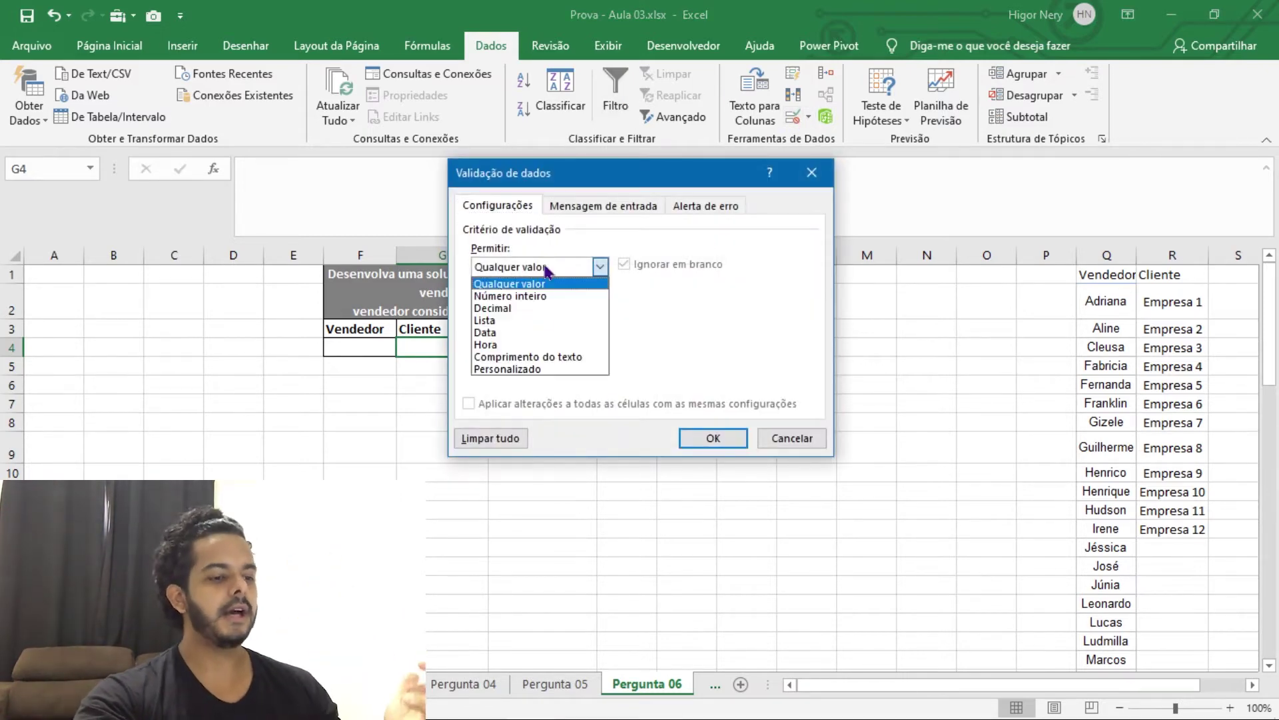
left_click(512, 319)
left_click(513, 342)
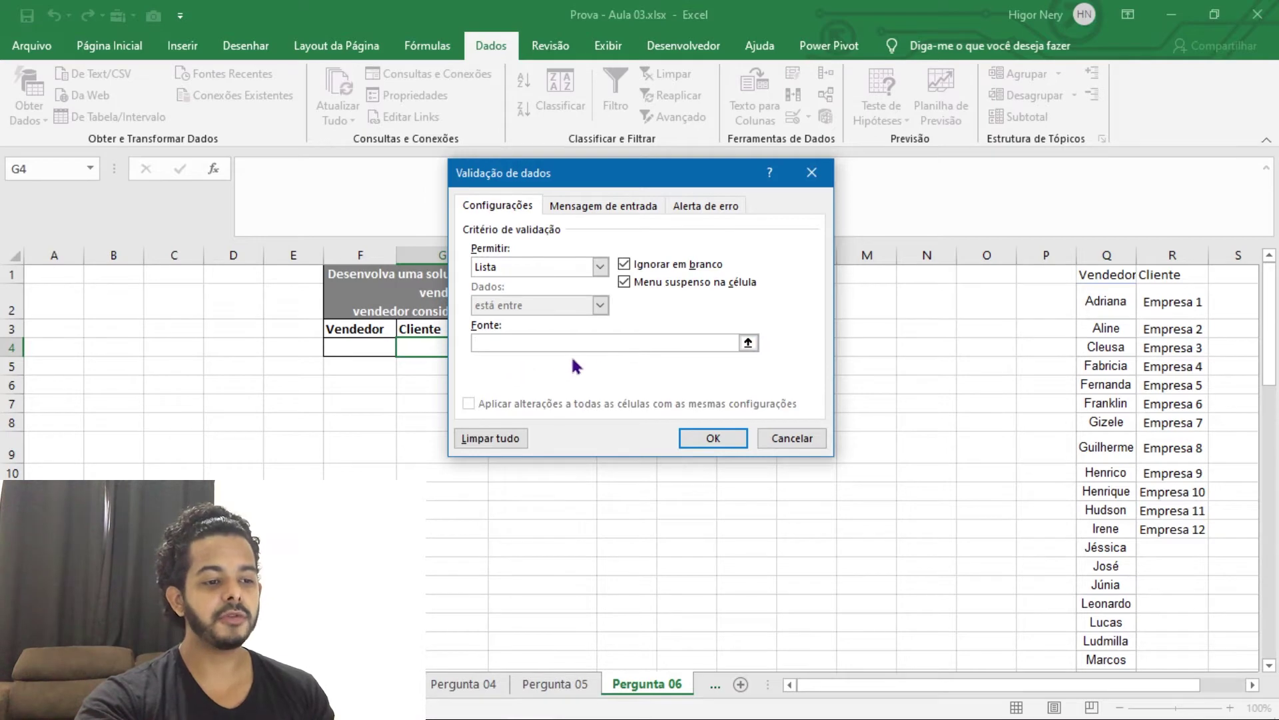
left_click_drag(1194, 299, 1173, 529)
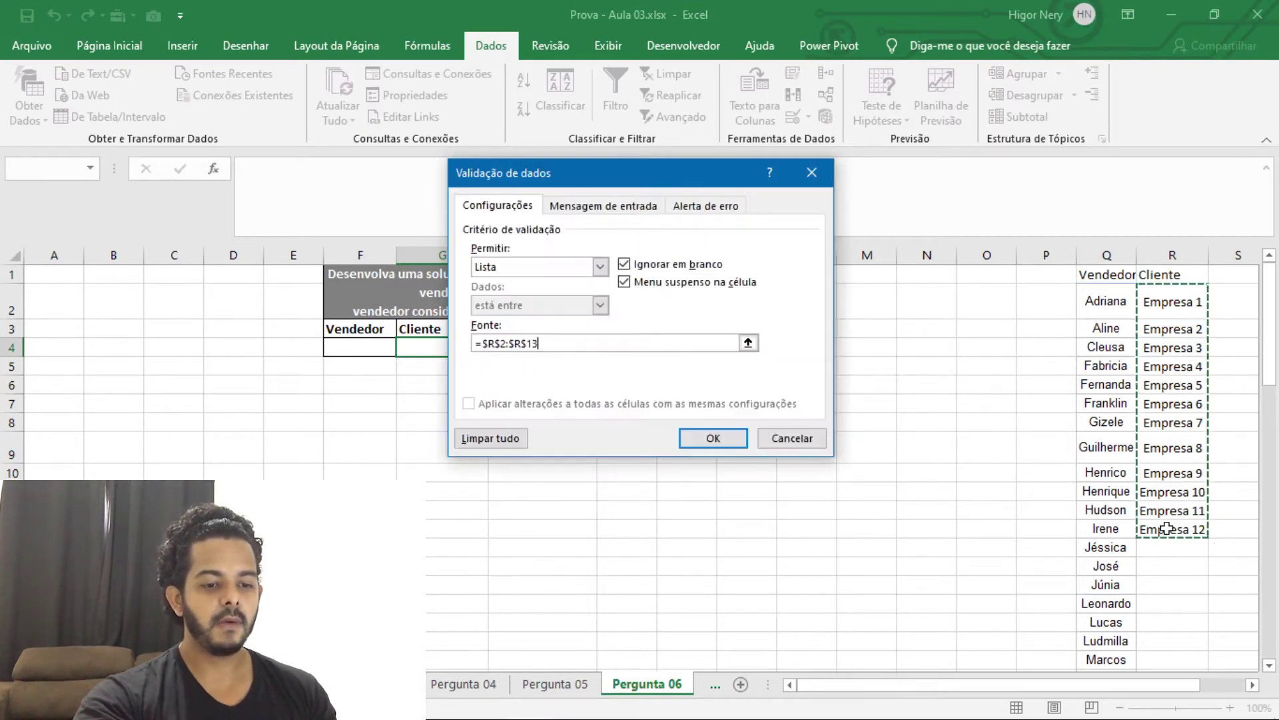
left_click(731, 440)
left_click(448, 401)
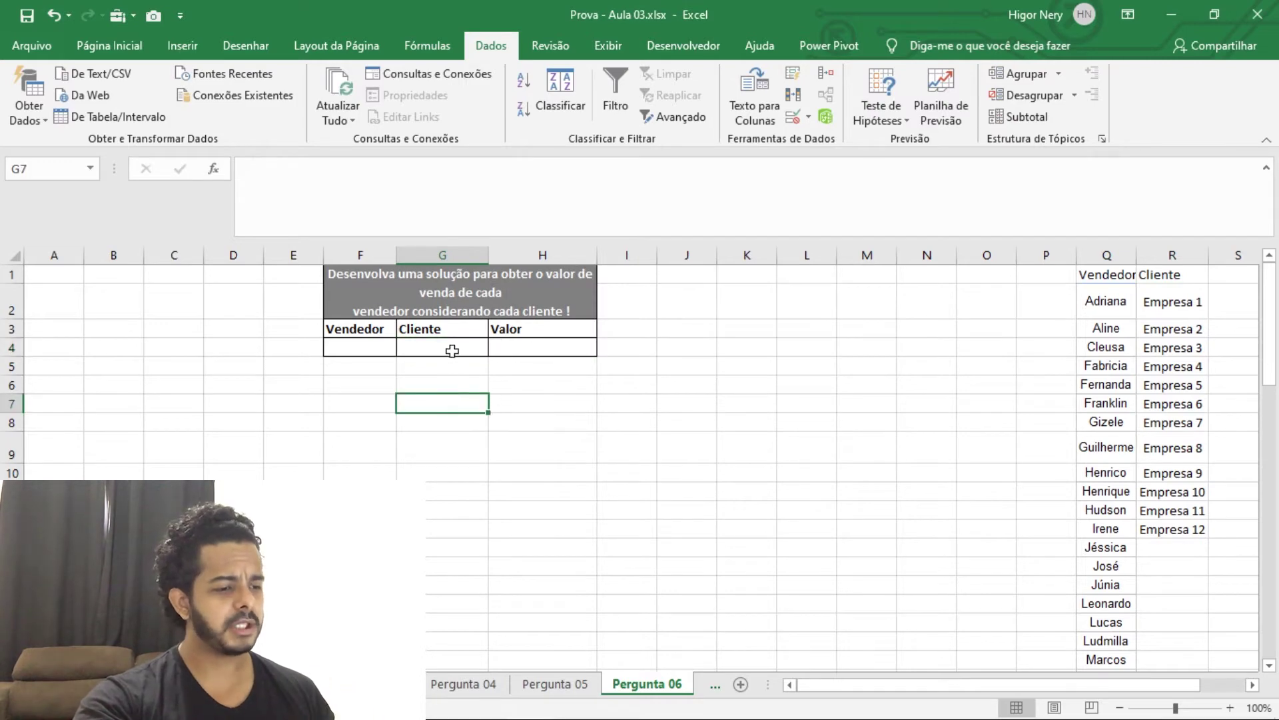
left_click(453, 349)
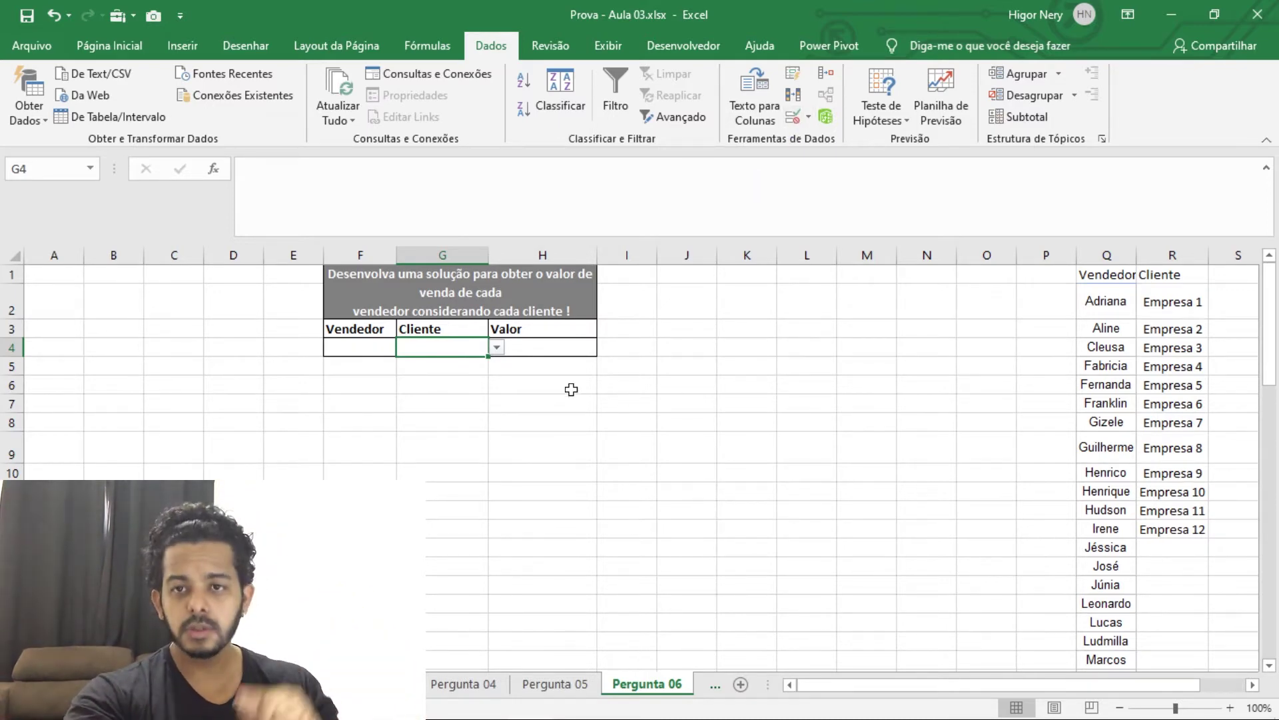
- Start a SOMASES formula in the Valor cell H4 with the whole column H of the Base sheet as the sum range
left_click(567, 343)
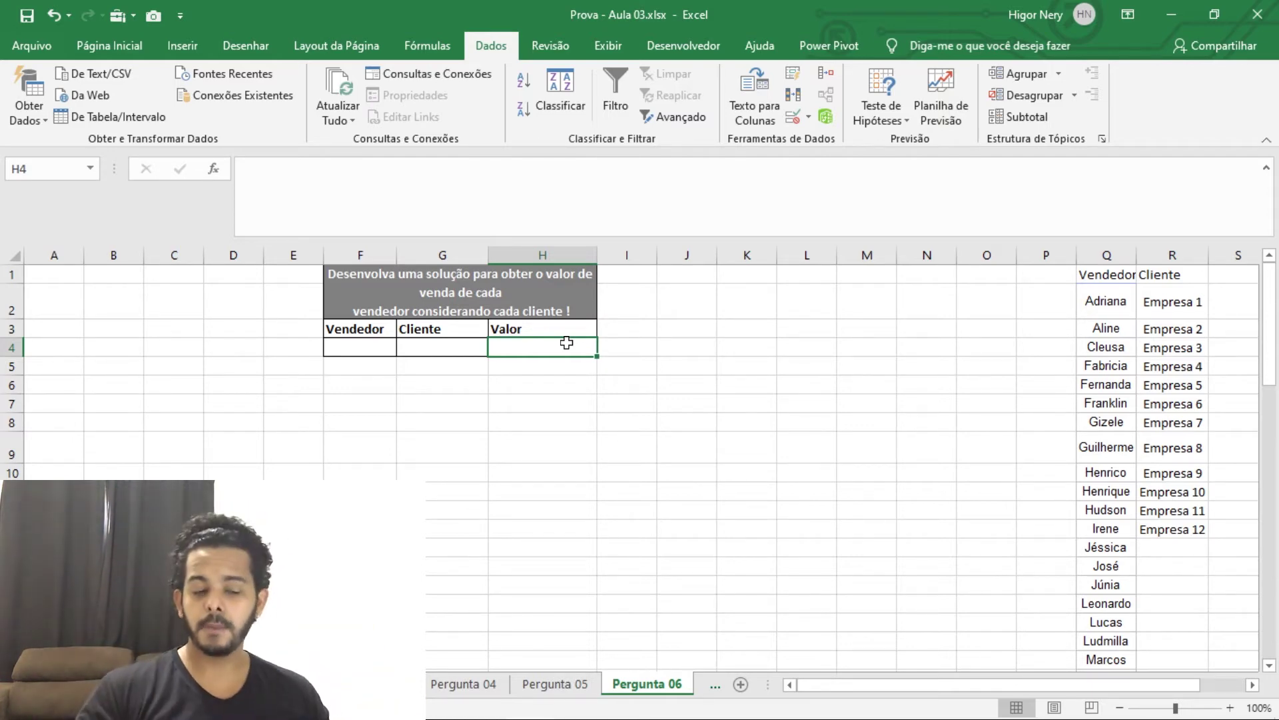
double_click(566, 343)
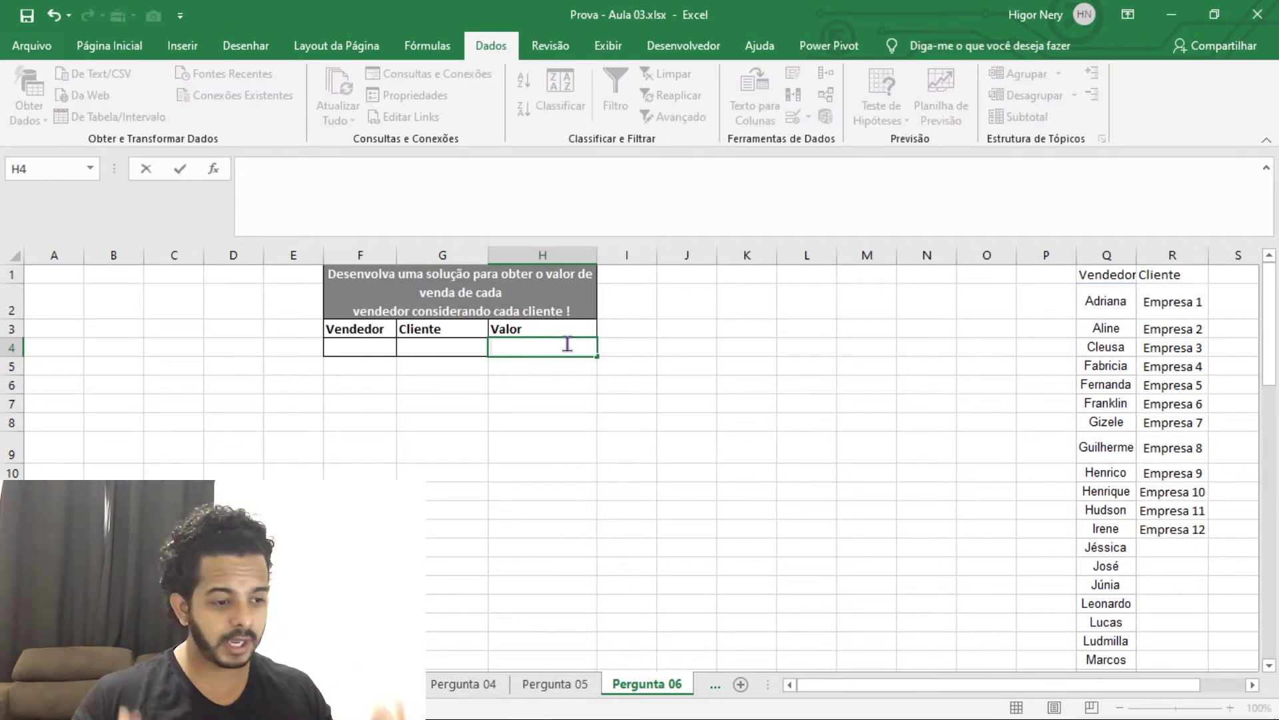
type("=")
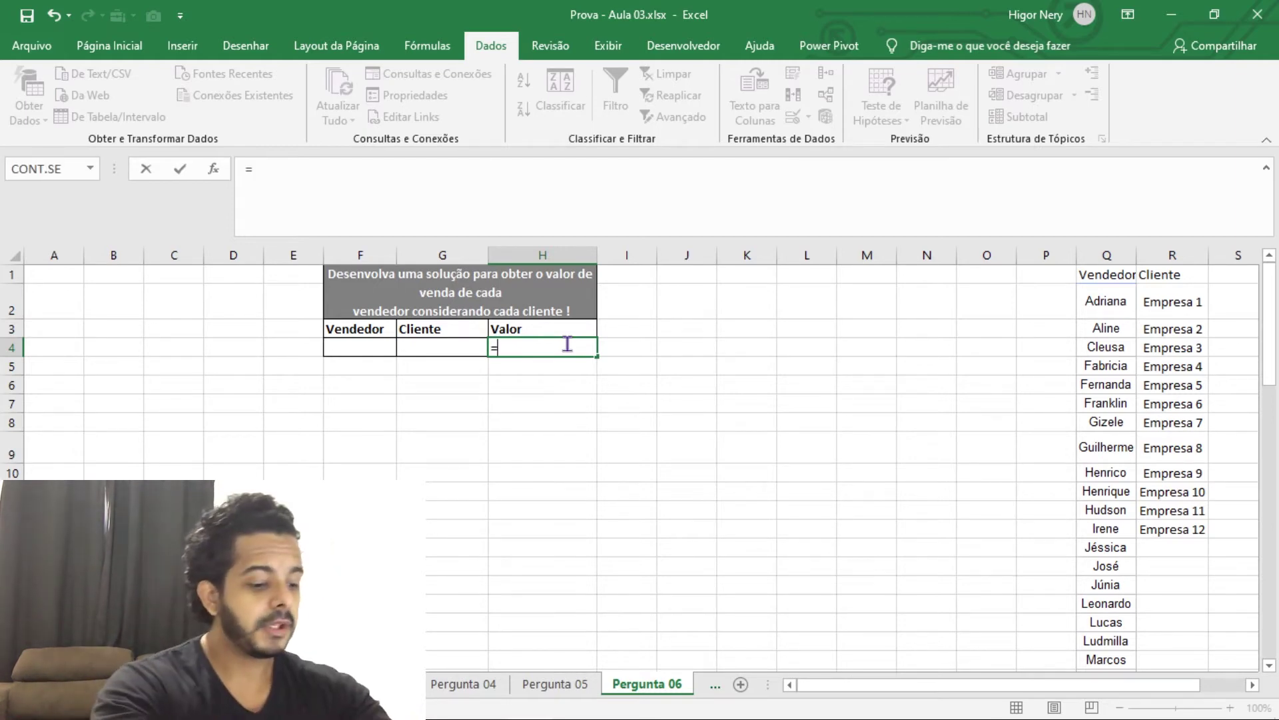
type("somases")
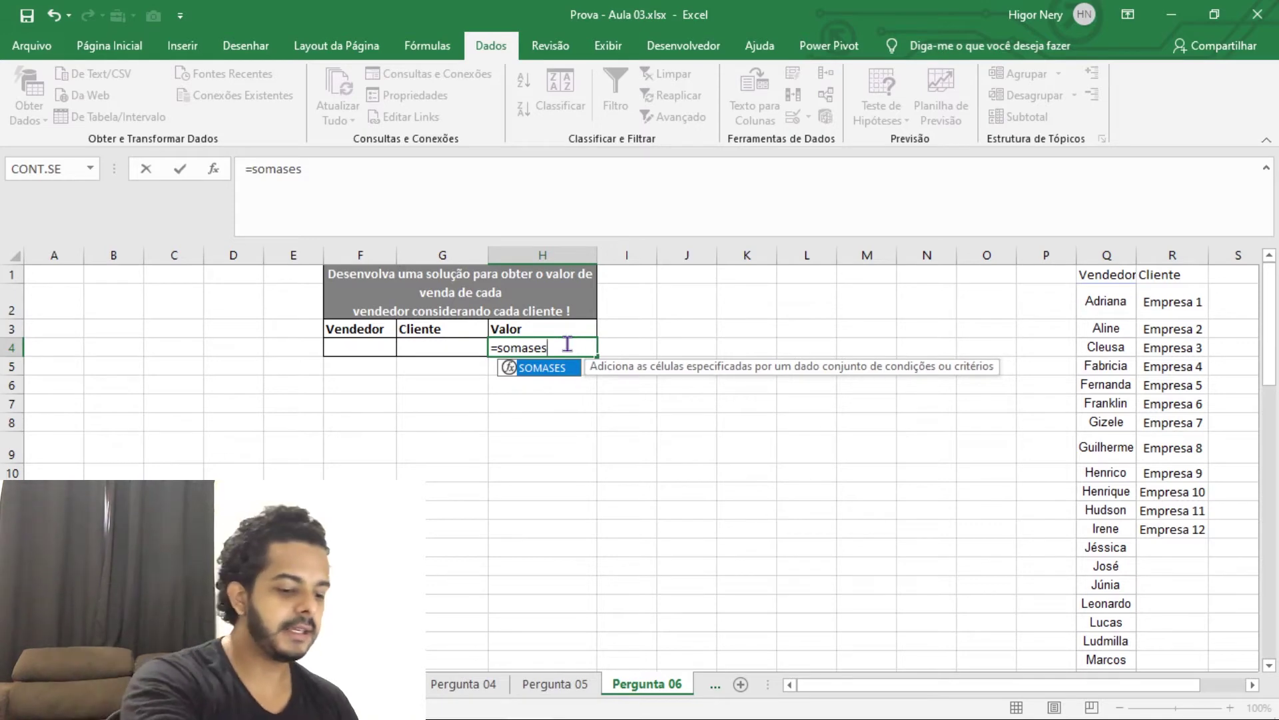
type("(")
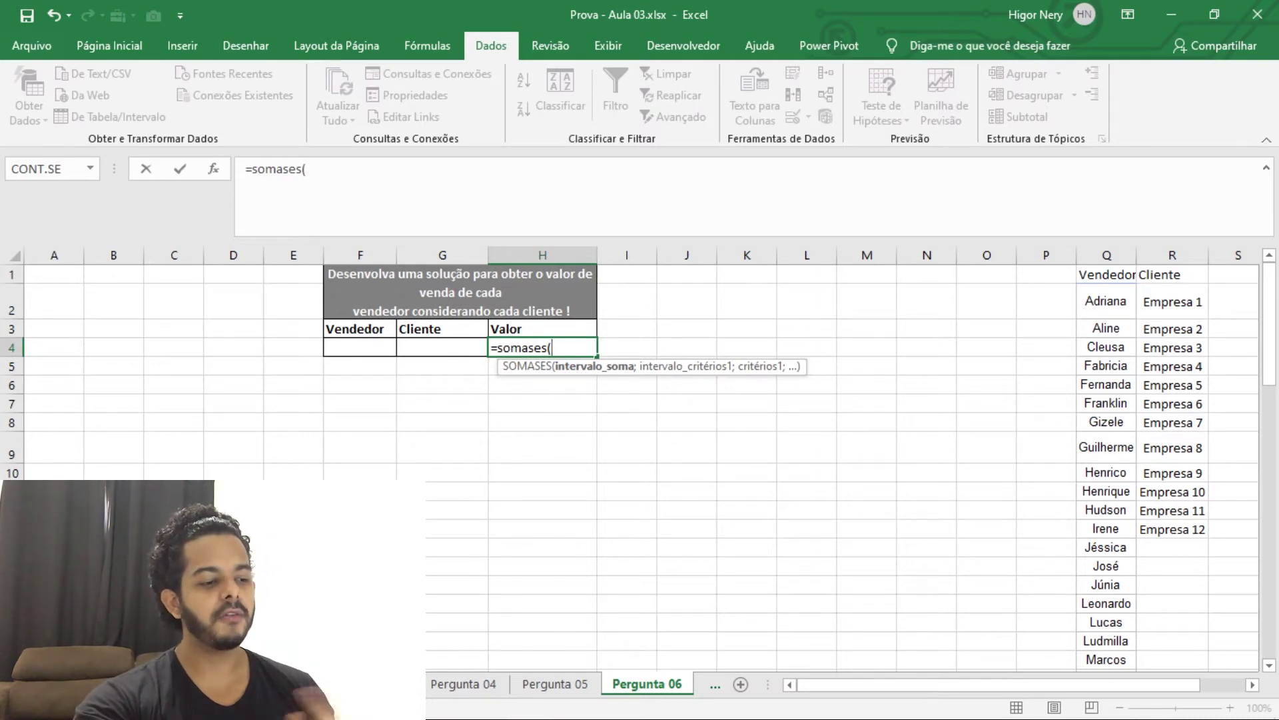
left_click(118, 685)
scroll(697, 324, "up", 7)
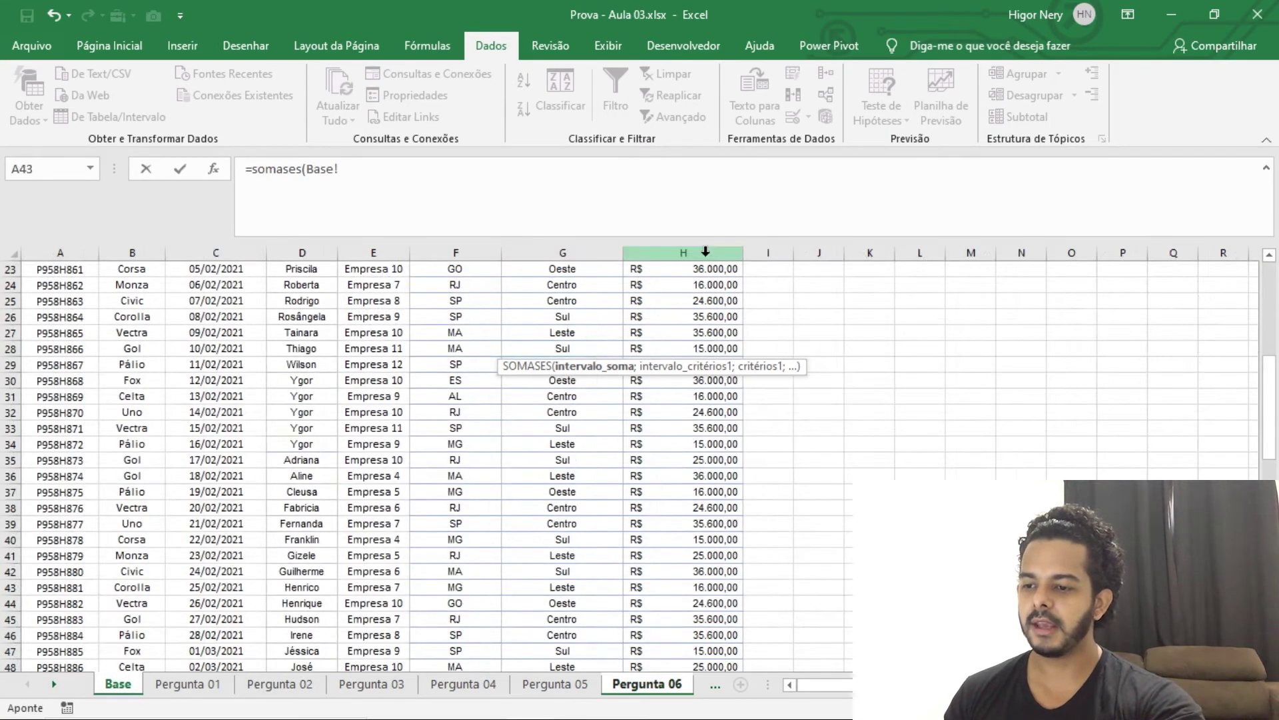
left_click(705, 253)
type(";")
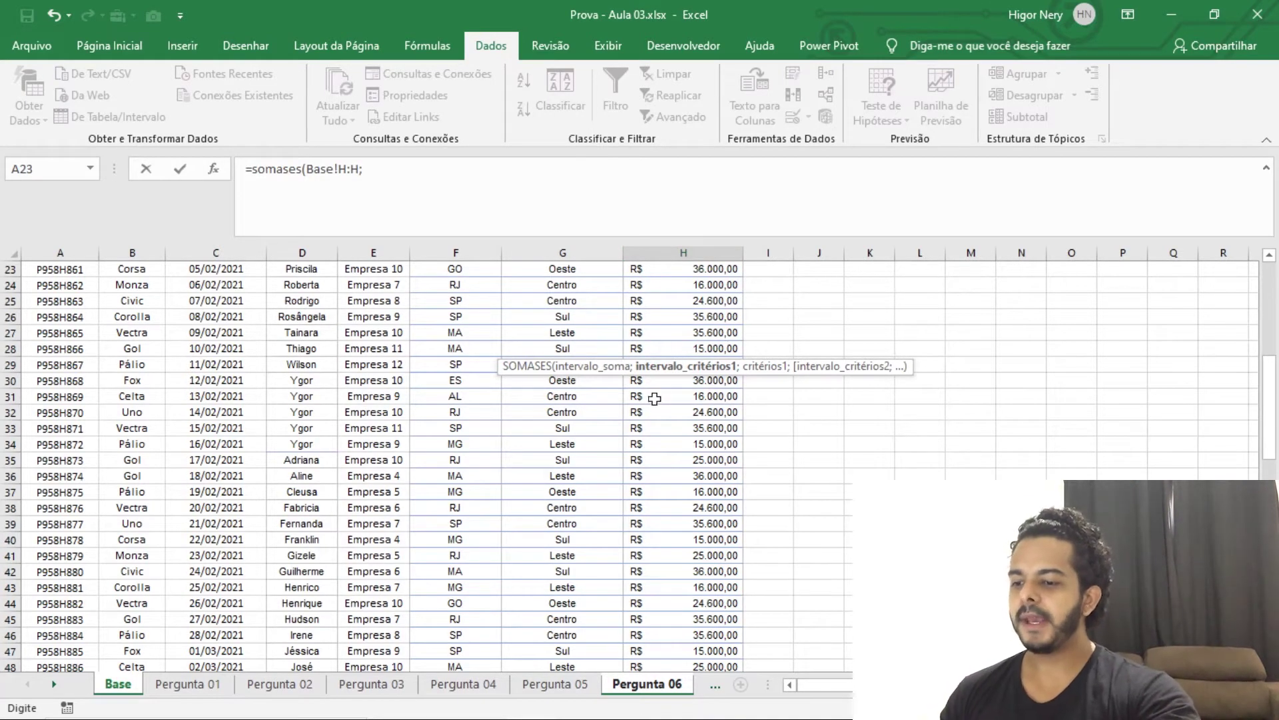
- Add the first criteria pair to the formula: column D of Base matched against the Vendedor cell F4 on Pergunta 06
scroll(507, 427, "up", 7)
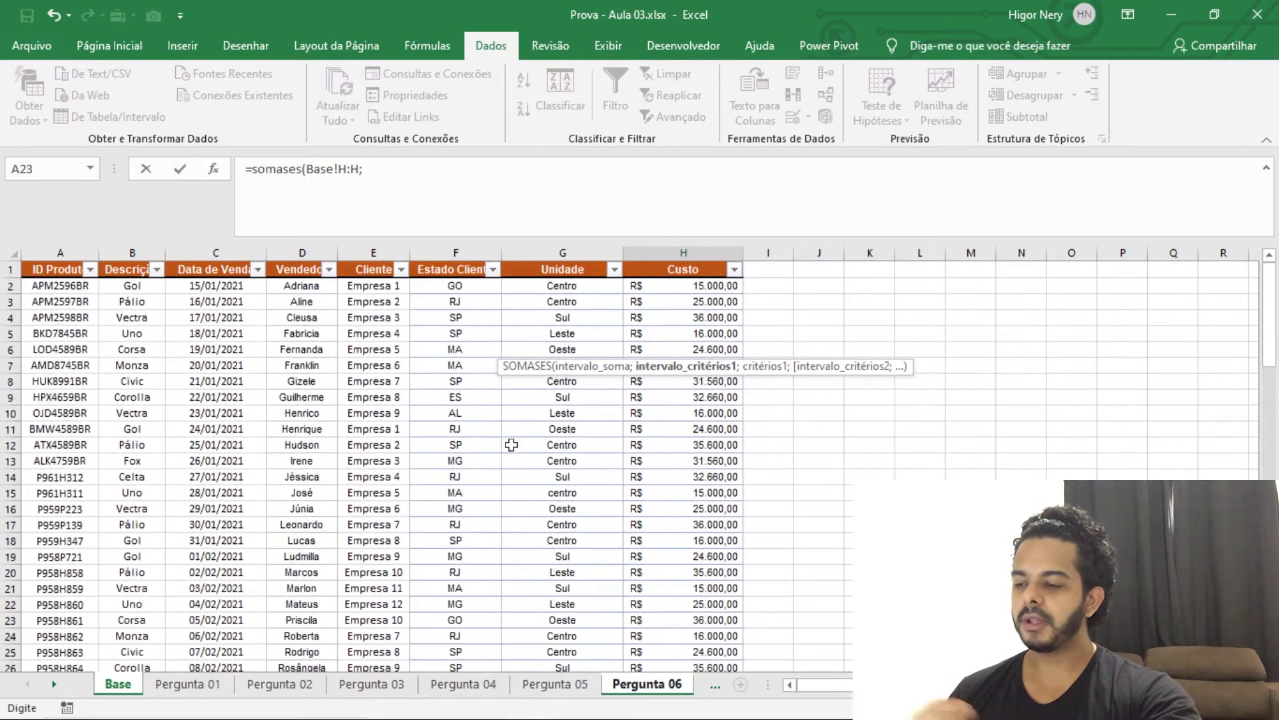
left_click(312, 253)
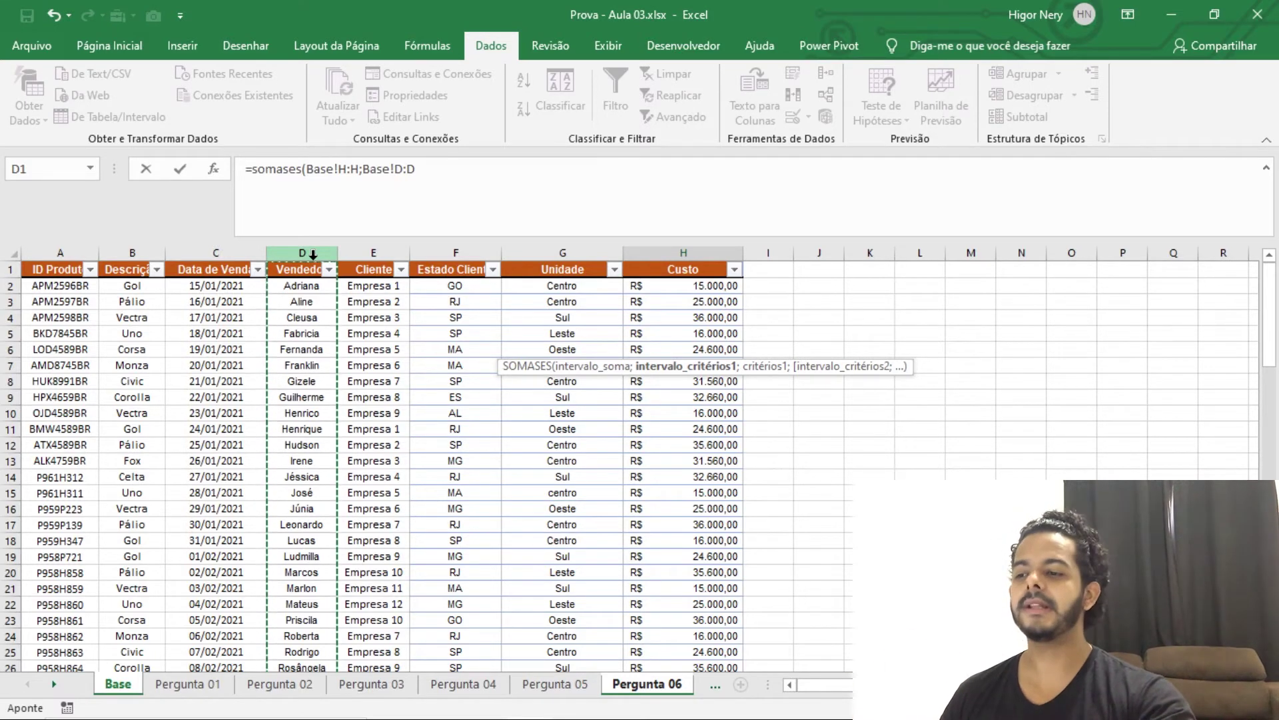
left_click(482, 175)
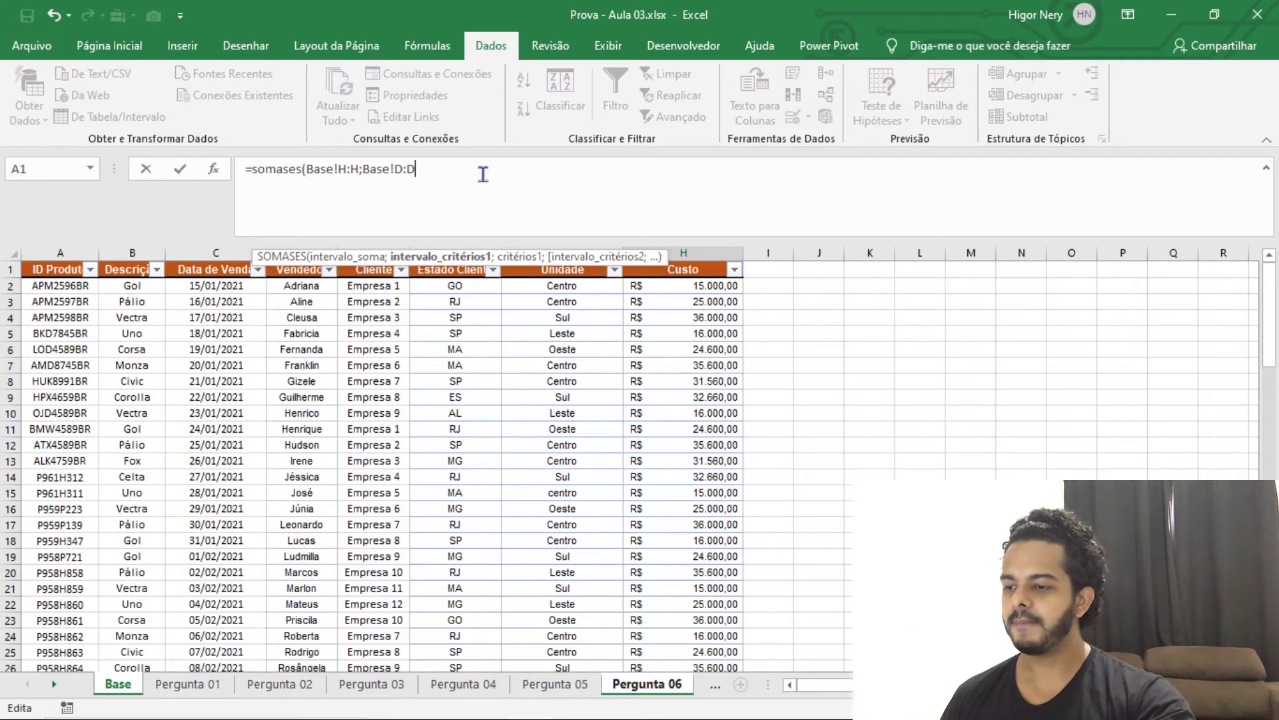
type(";")
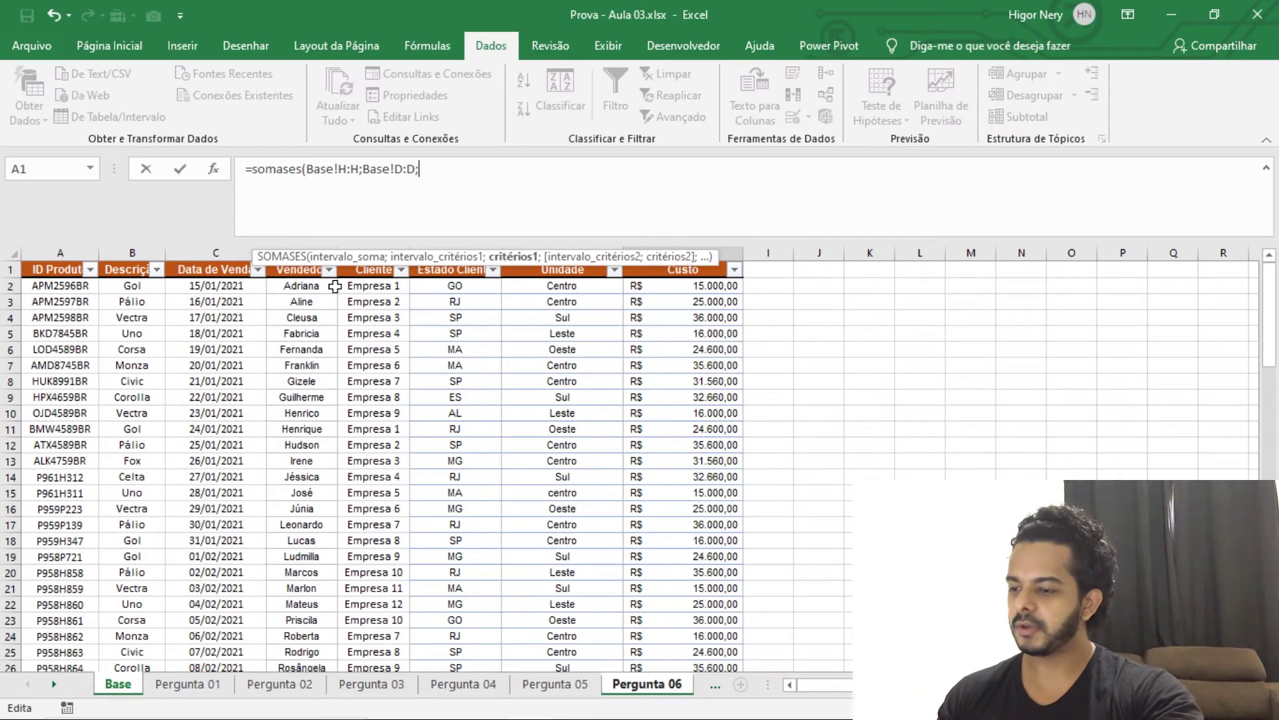
left_click(625, 683)
left_click(442, 329)
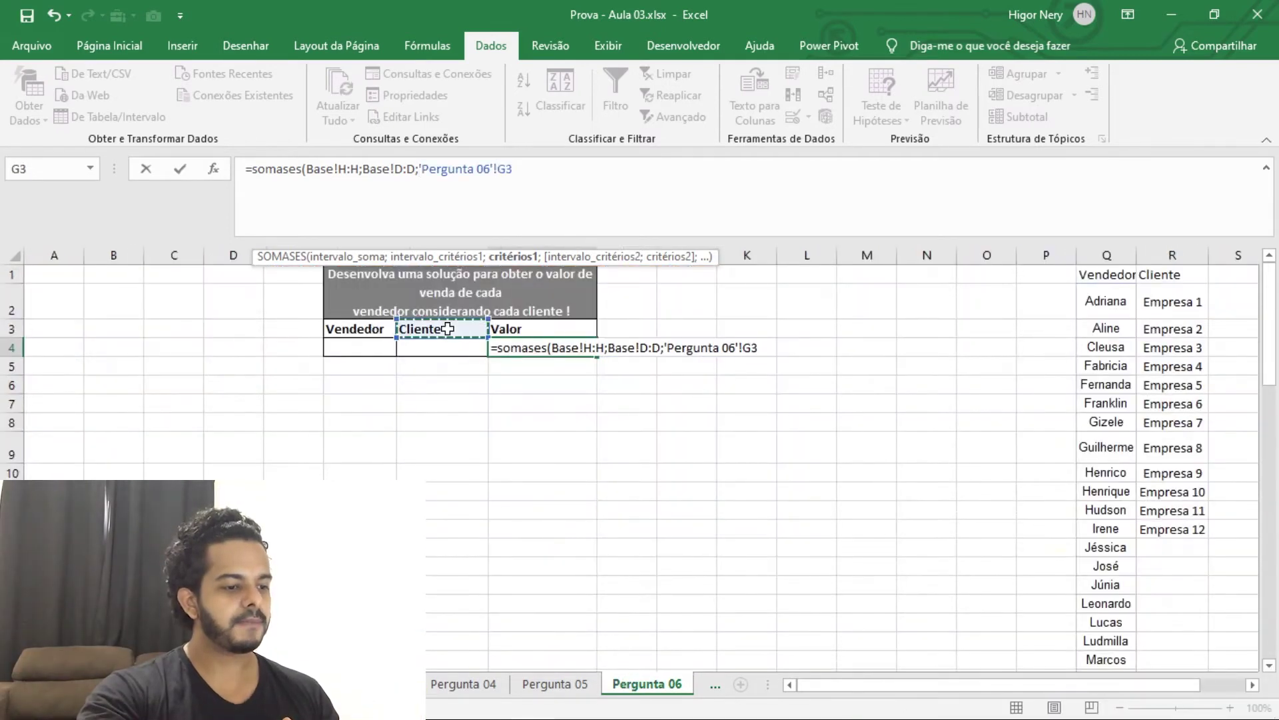
left_click(373, 348)
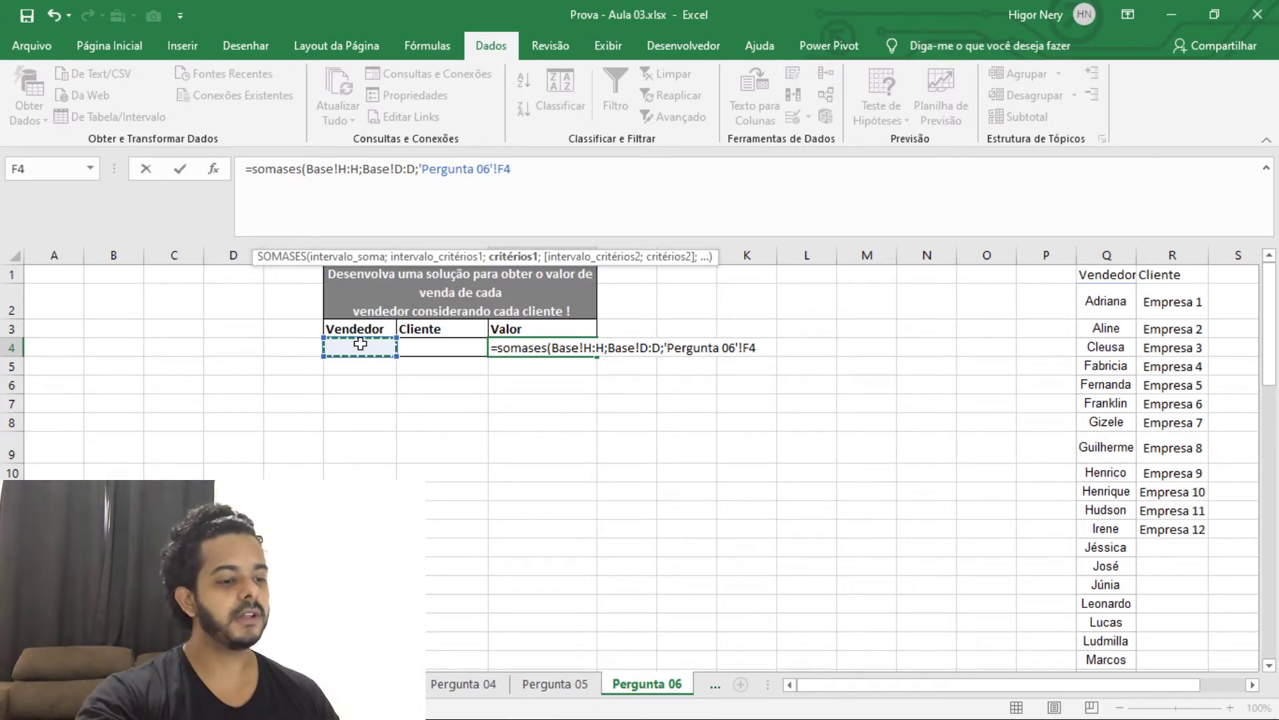
type(";")
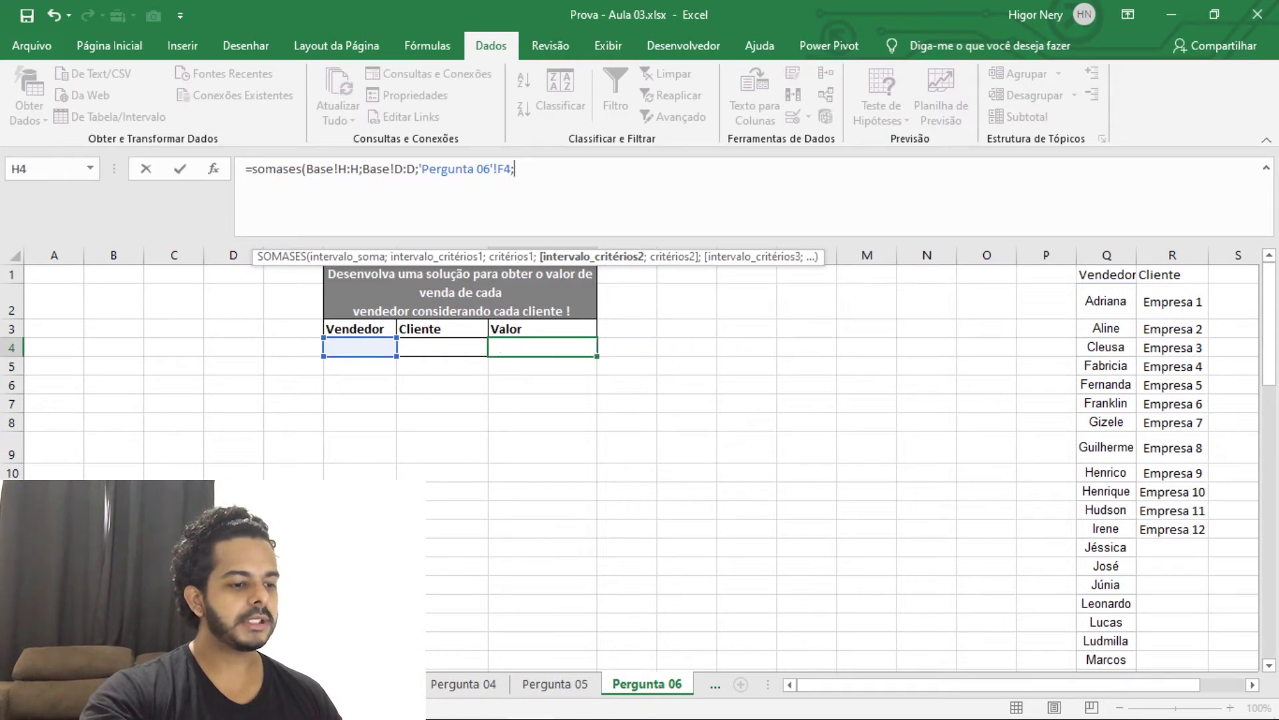
- Add column E of Base matched against the Cliente cell G4 as the second criteria pair, and complete the SOMASES formula
left_click(118, 684)
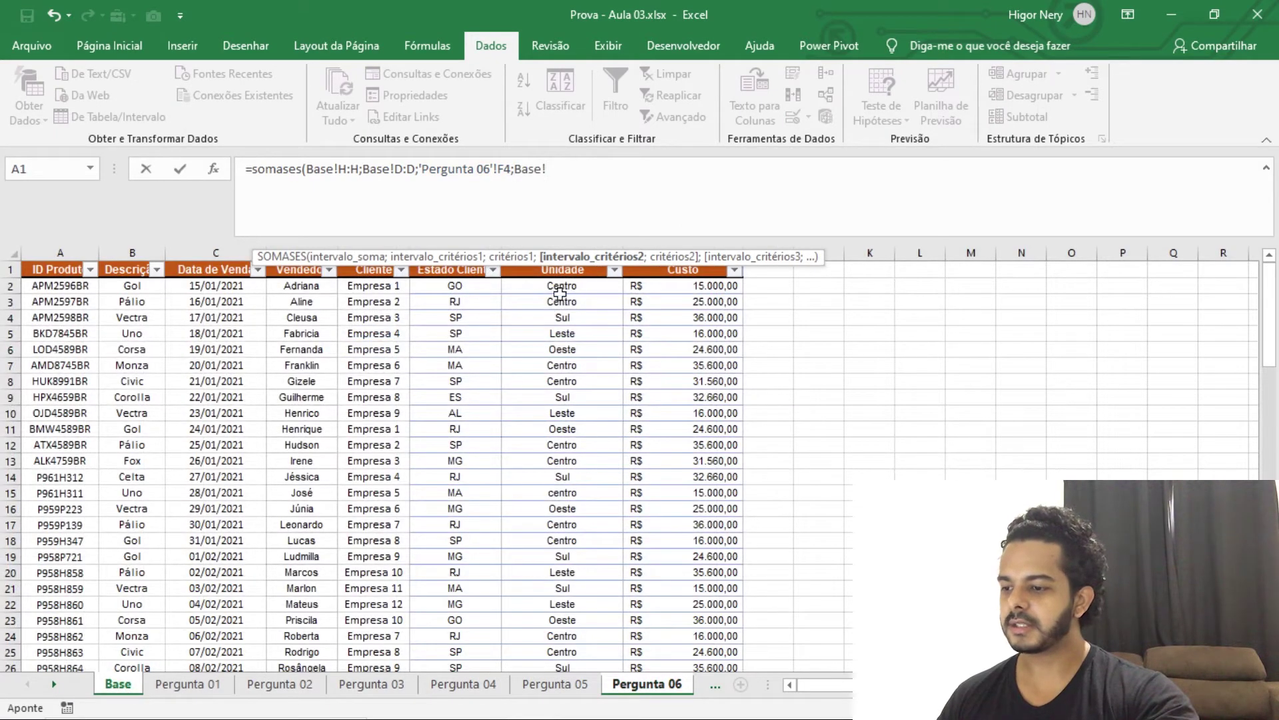
left_click(371, 245)
type(";")
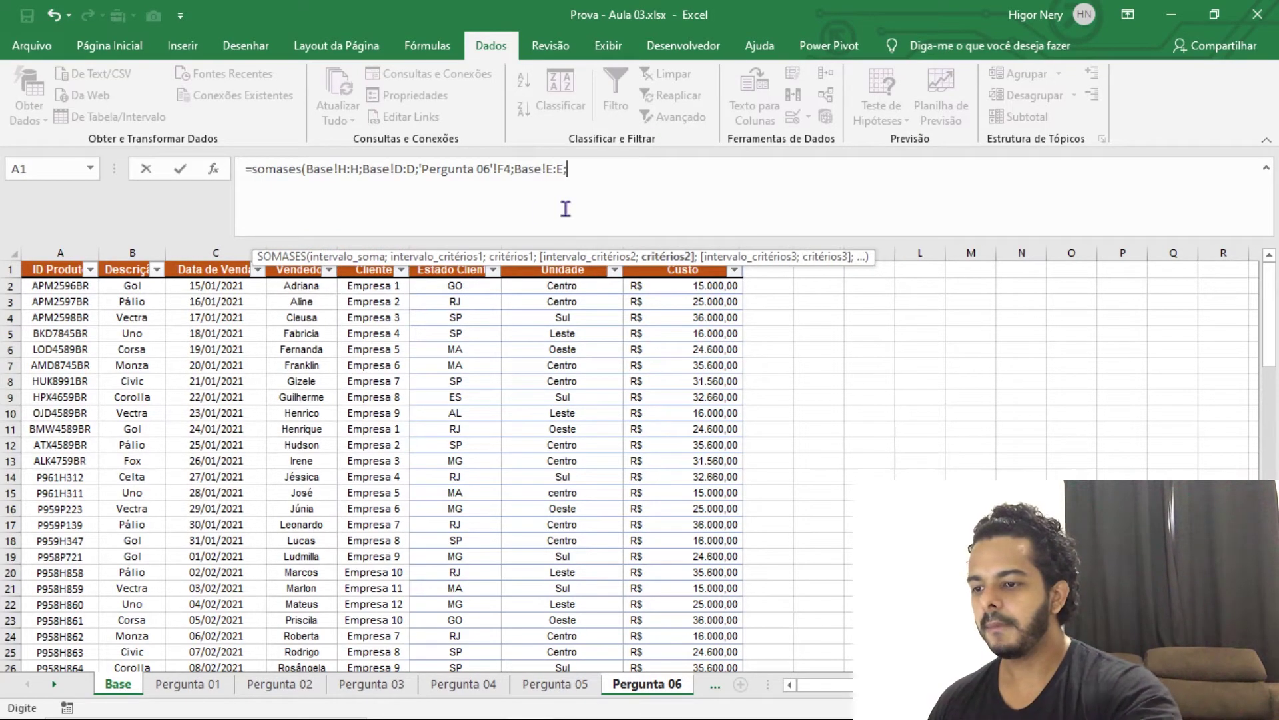
left_click(647, 684)
left_click(440, 344)
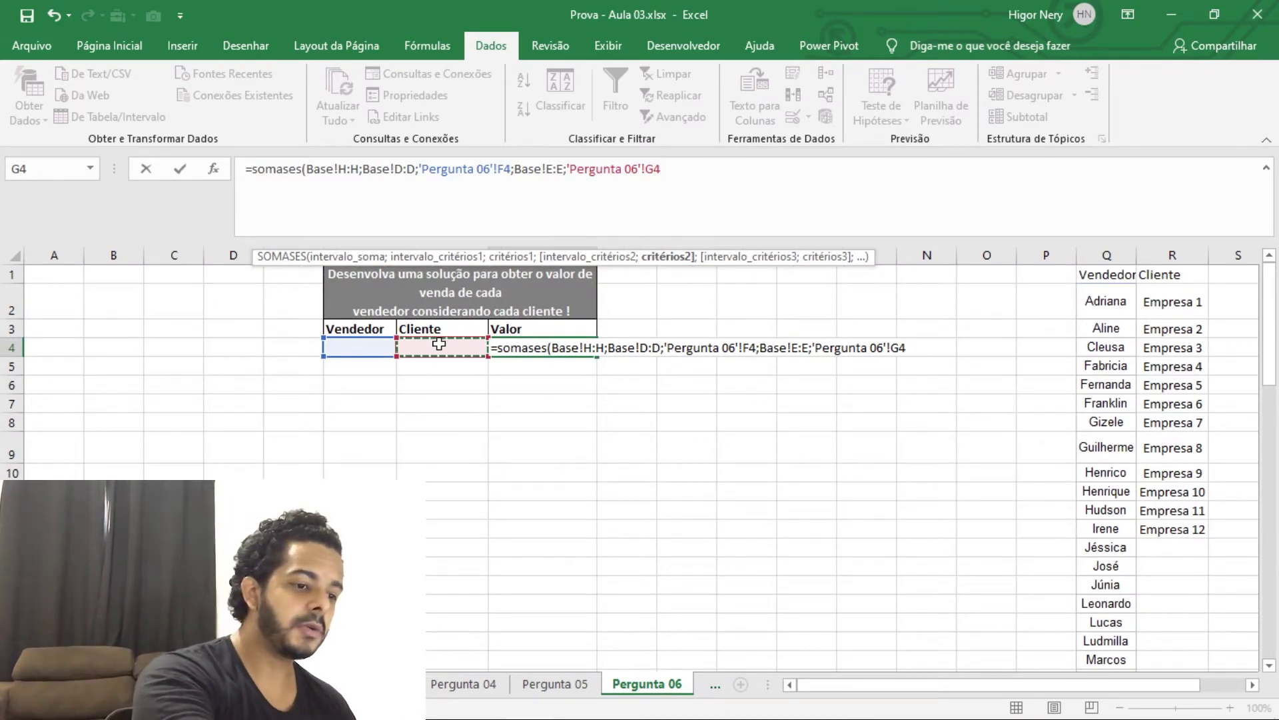
type(")")
key("Return")
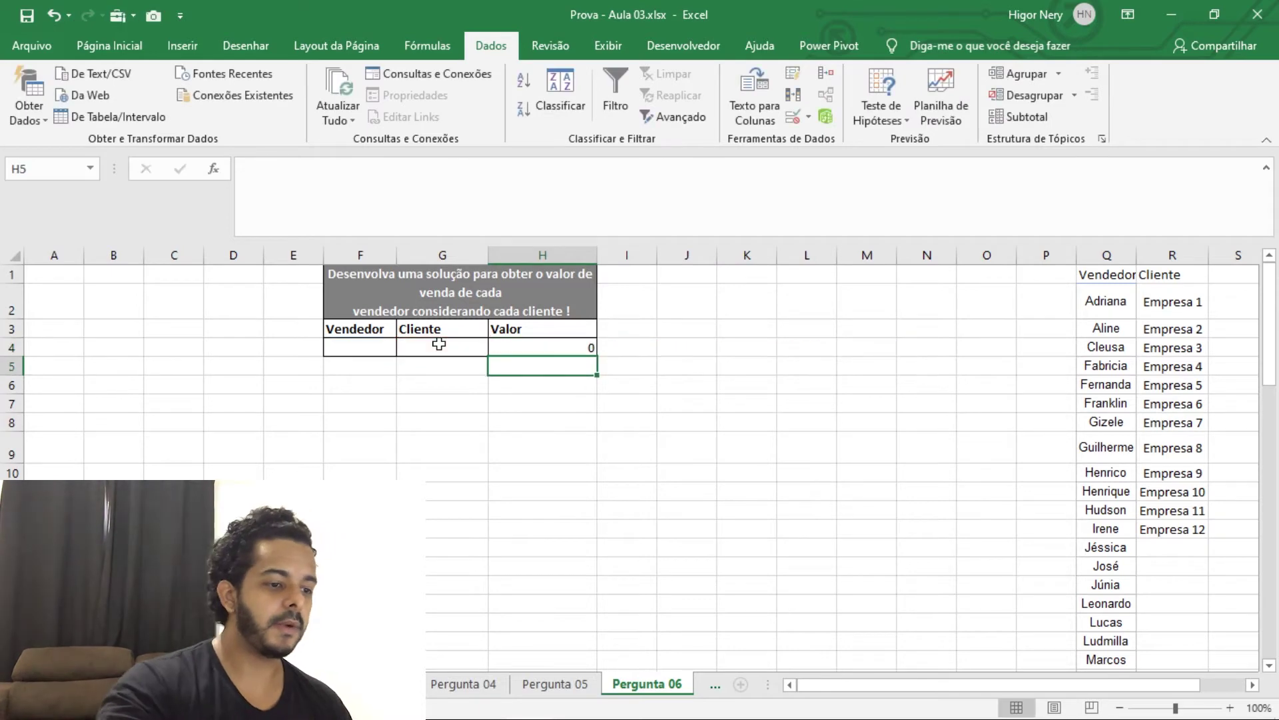
left_click(541, 350)
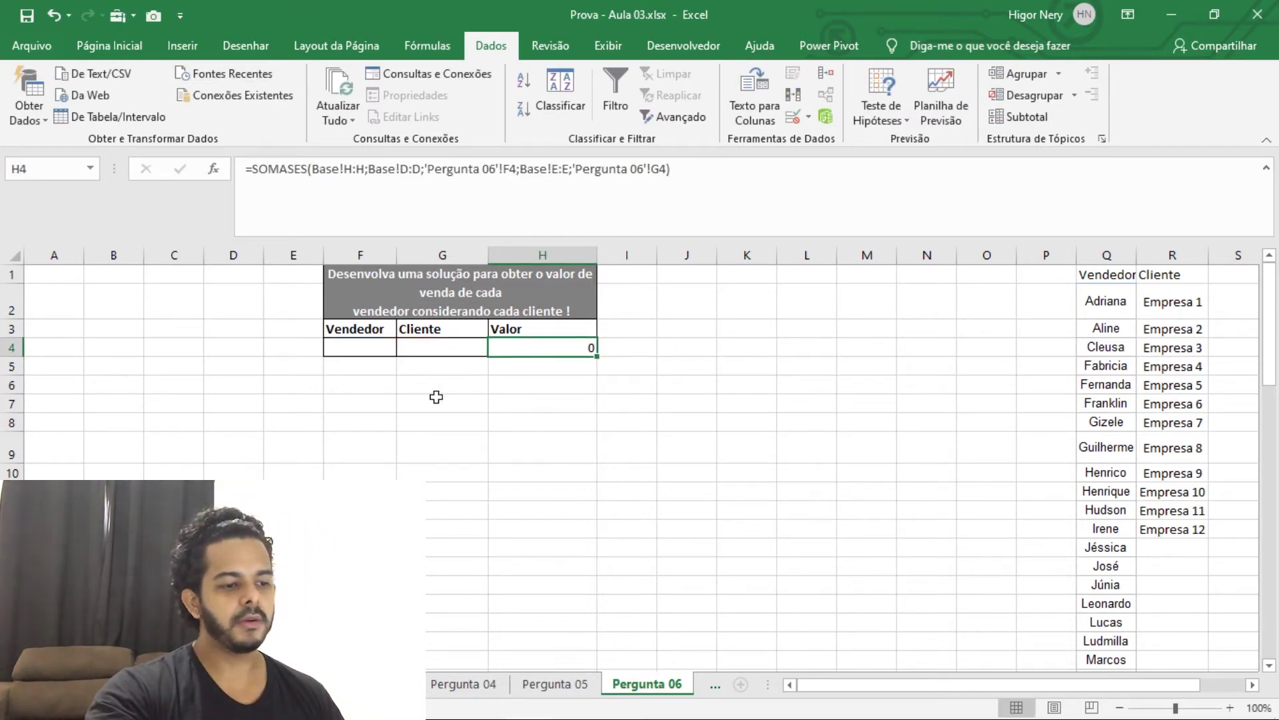
- Choose the first seller in the list for F4 and Empresa 1 for the Cliente cell G4
left_click(355, 352)
left_click(405, 347)
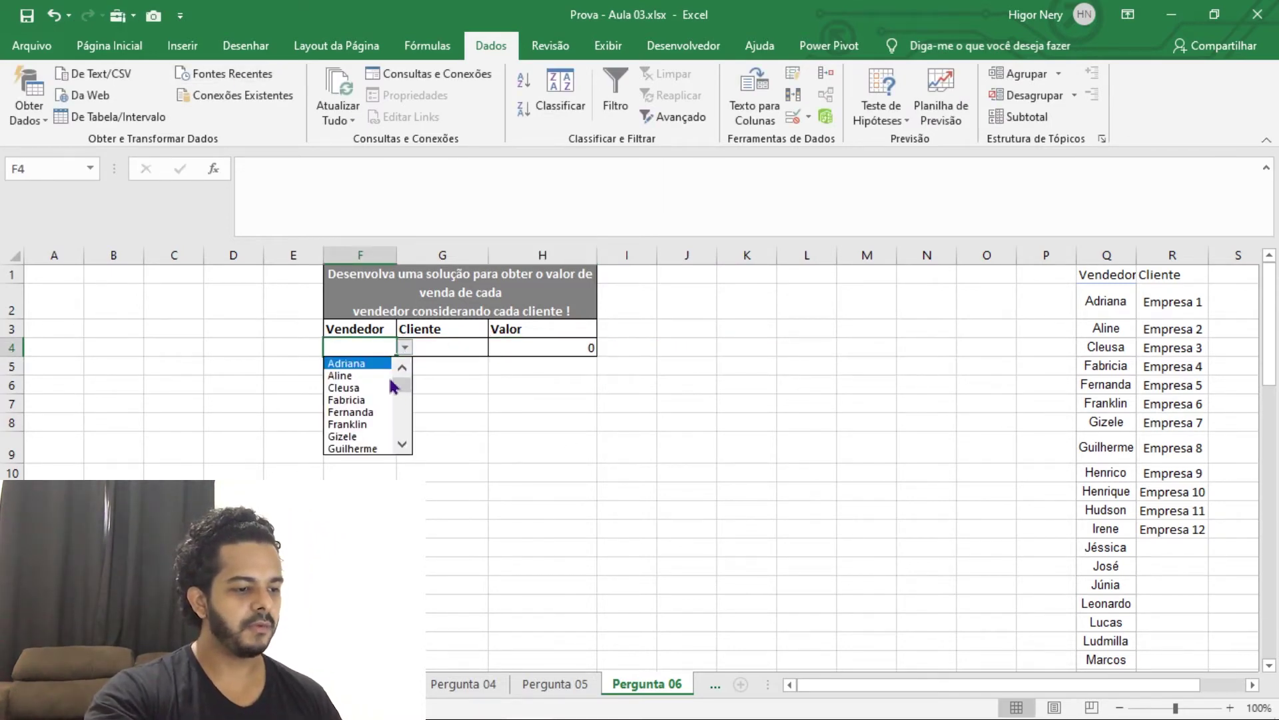
left_click(360, 364)
left_click(466, 347)
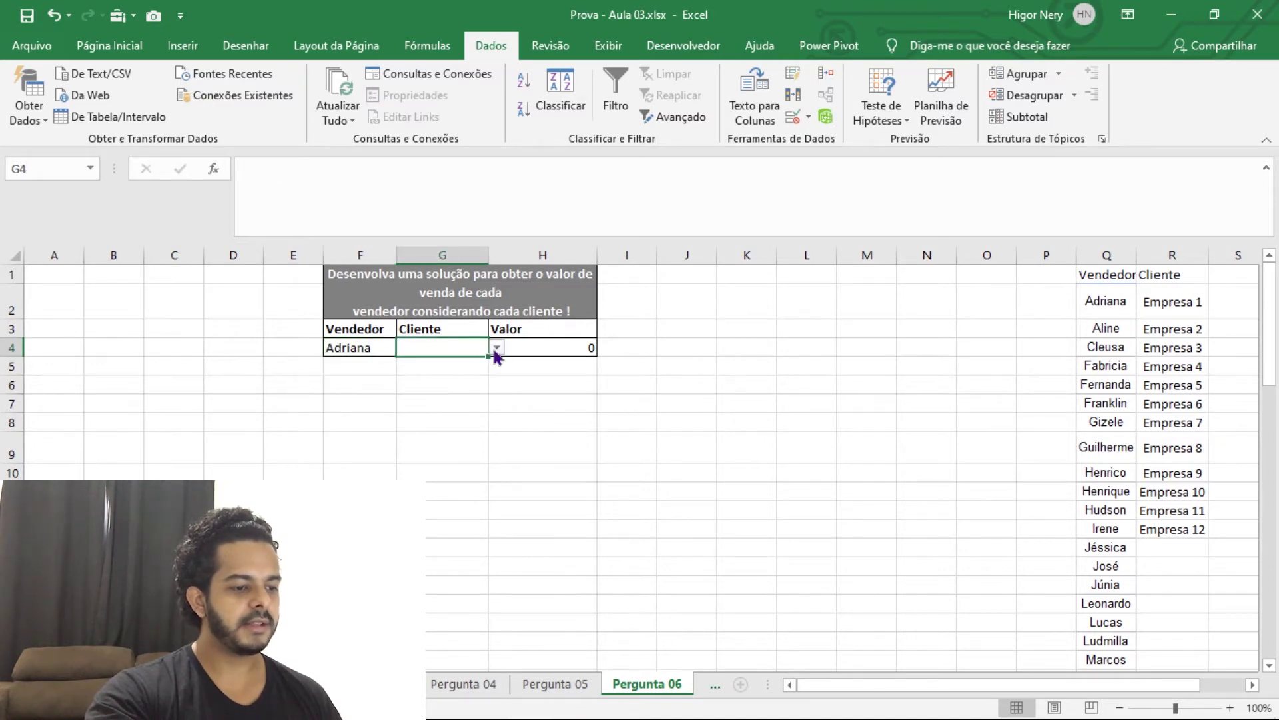
left_click(496, 347)
left_click(467, 365)
left_click(461, 382)
left_click(456, 350)
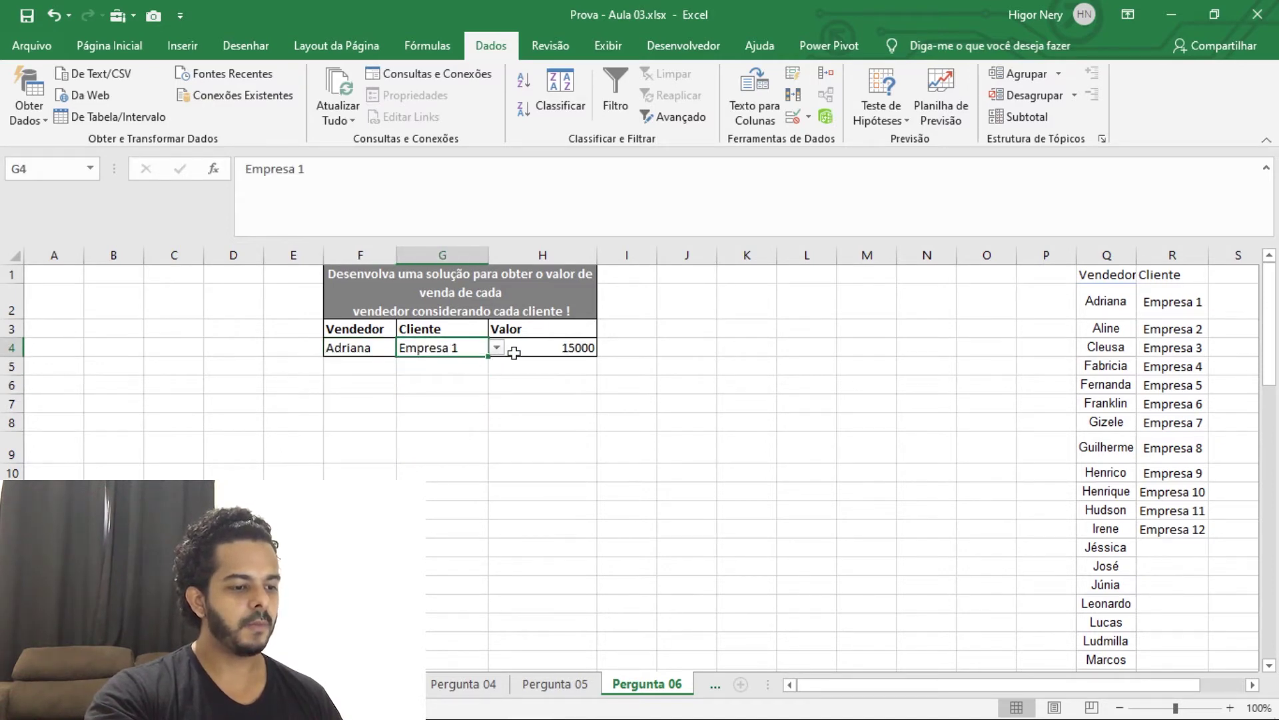
- Format the Valor result in H4 with the Contábil number format in R$
left_click(515, 351)
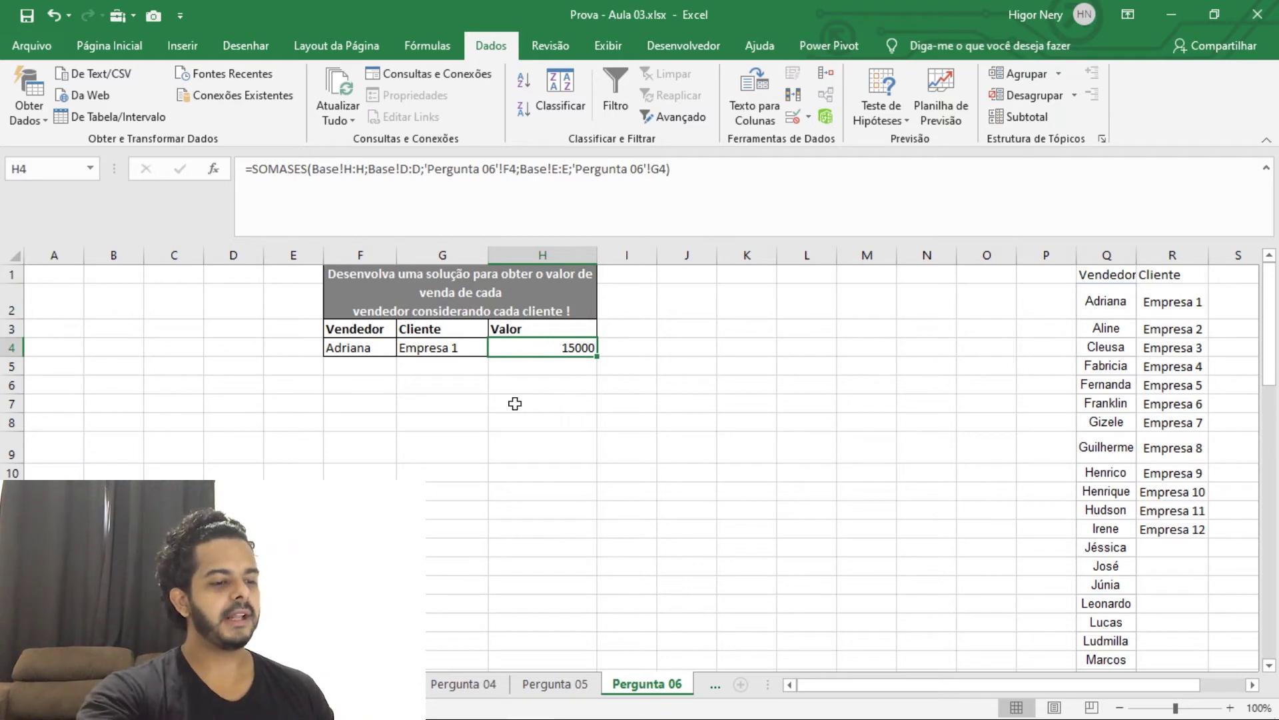
left_click(142, 59)
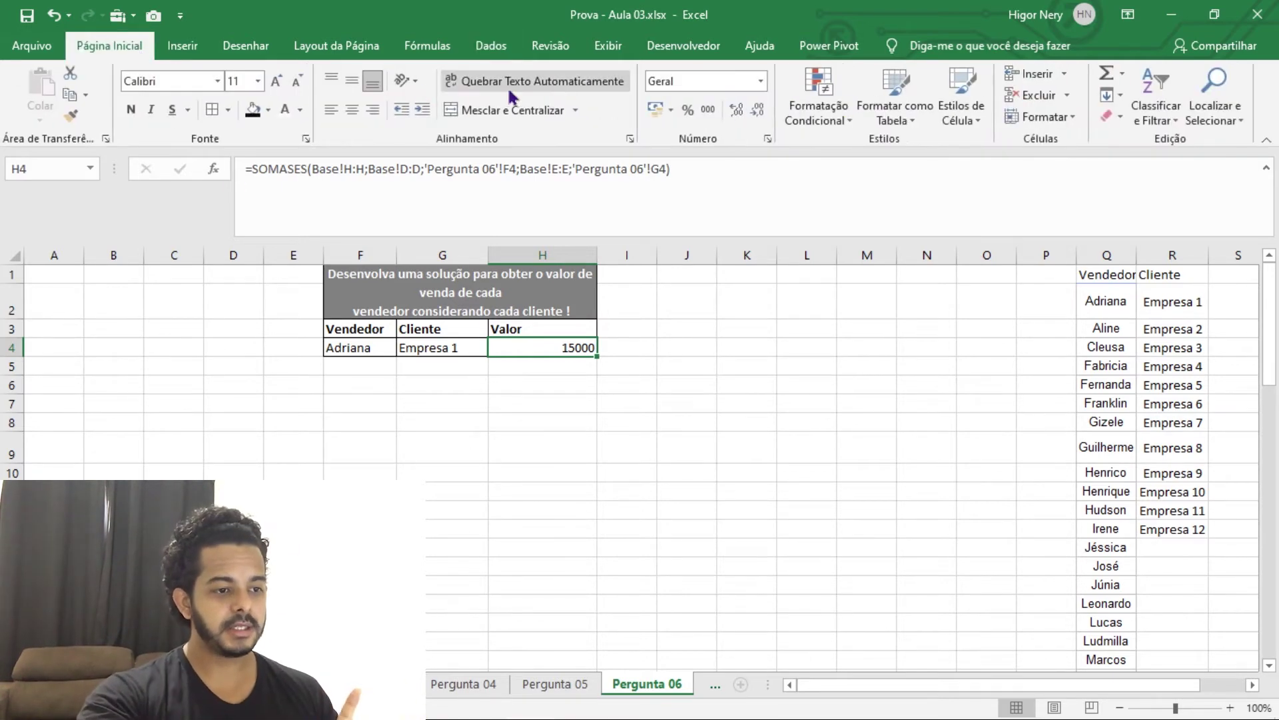
left_click(651, 117)
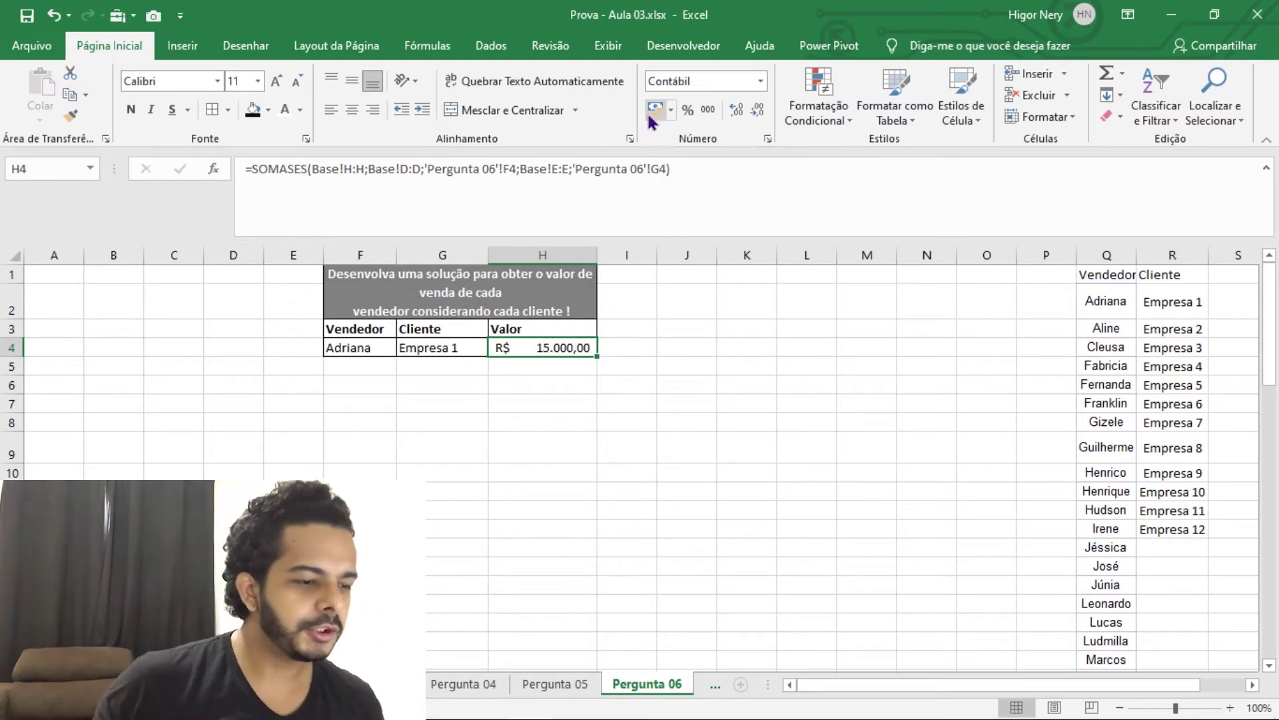
- Try another combination in the lookup by choosing the third seller in F4 and picking a client from the list in G4
left_click(531, 365)
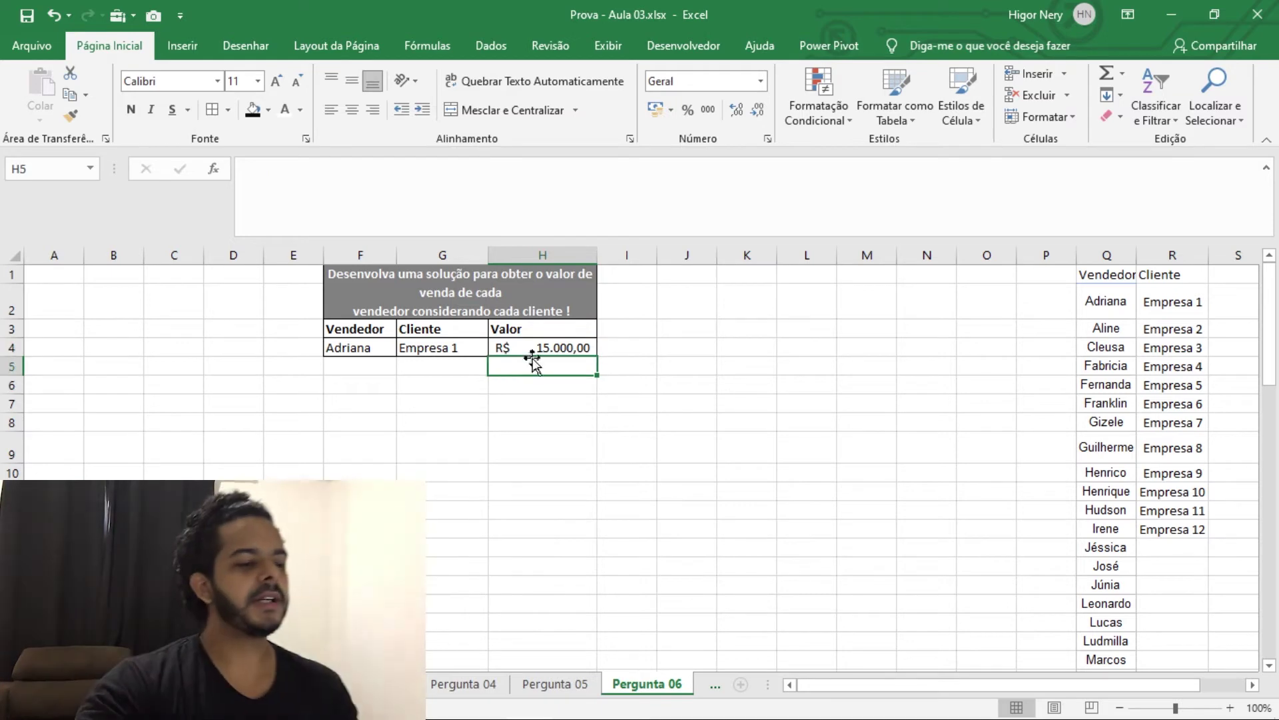
left_click(369, 342)
left_click(405, 347)
left_click(353, 382)
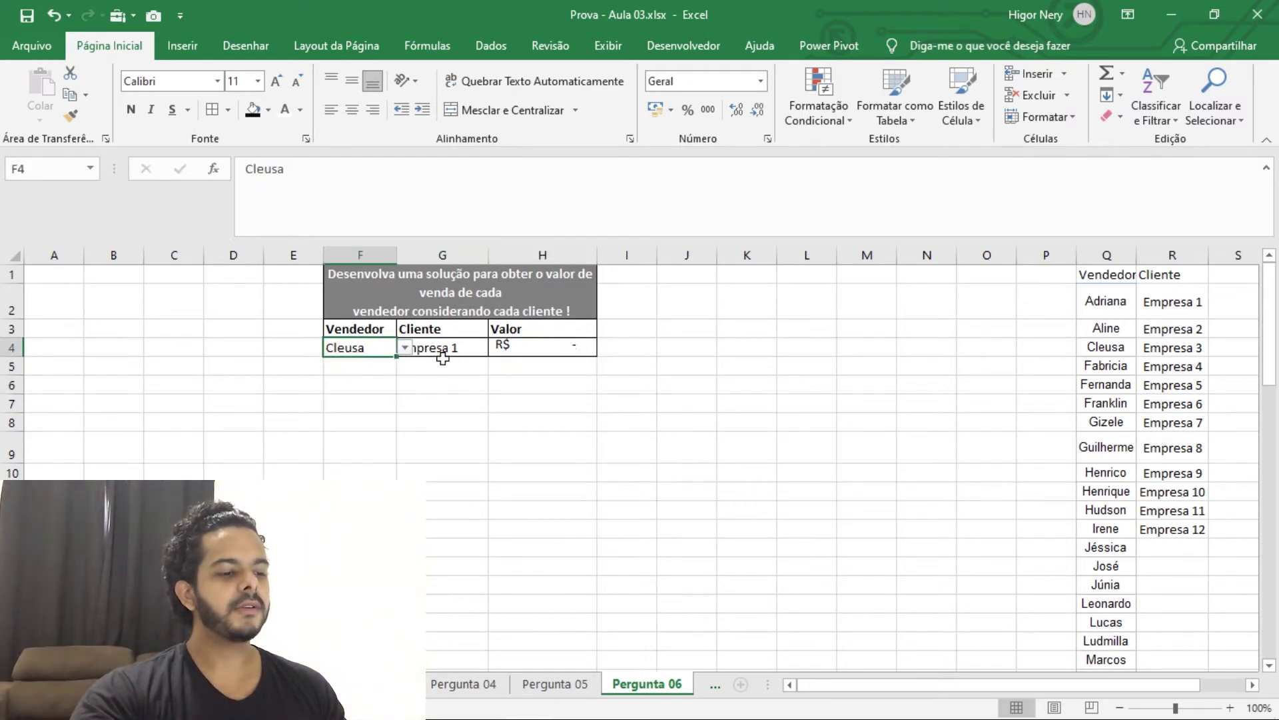
left_click(466, 348)
left_click(496, 347)
left_click(435, 432)
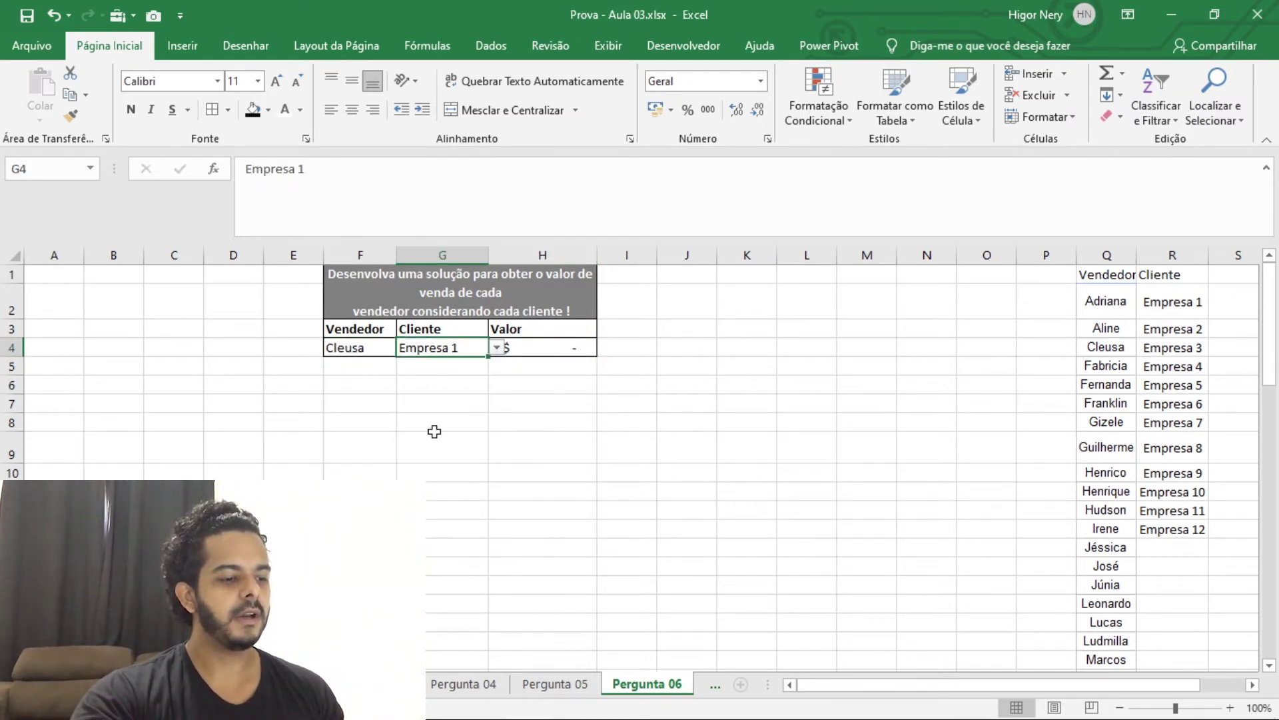
left_click(566, 346)
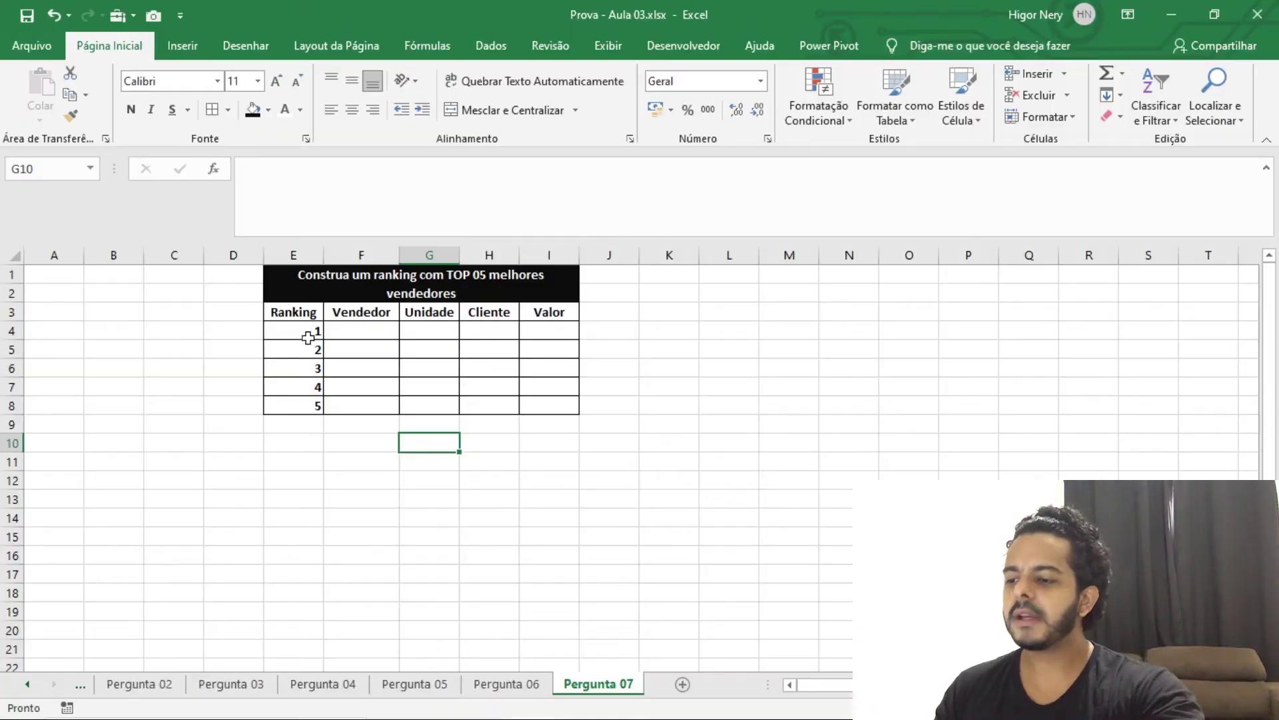
left_click_drag(308, 338, 292, 404)
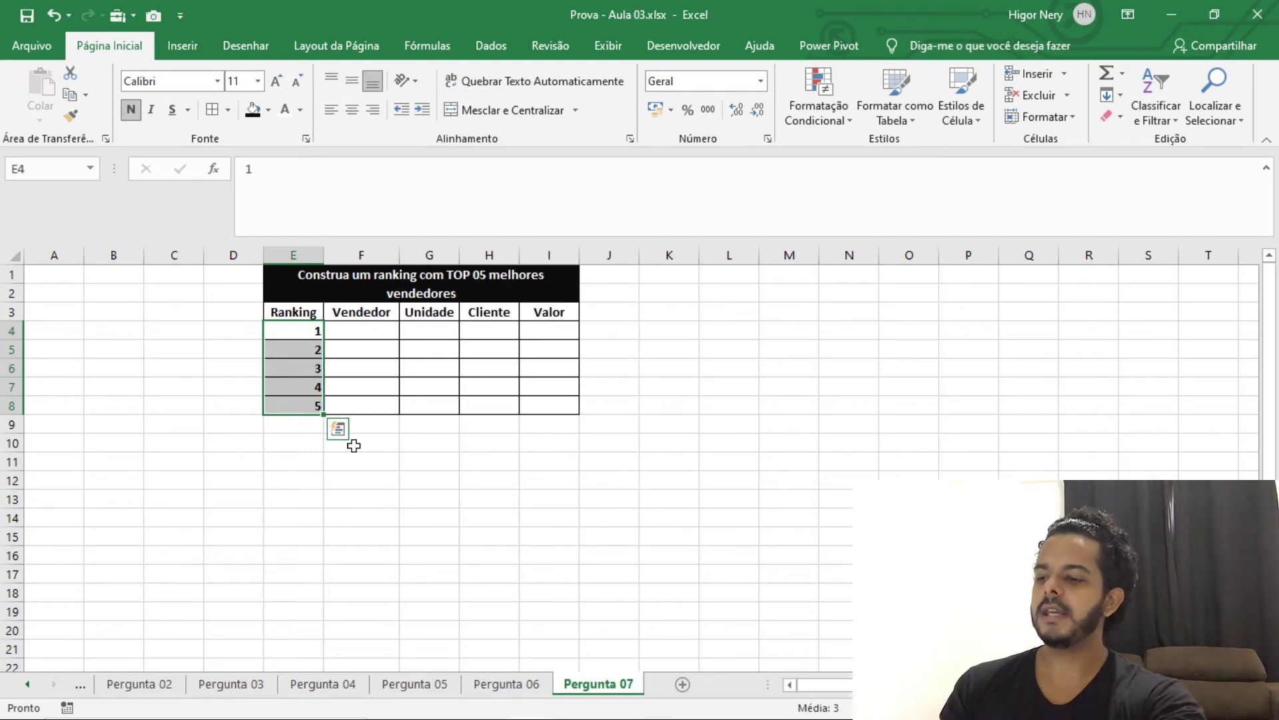
left_click_drag(372, 334, 366, 405)
left_click(430, 318)
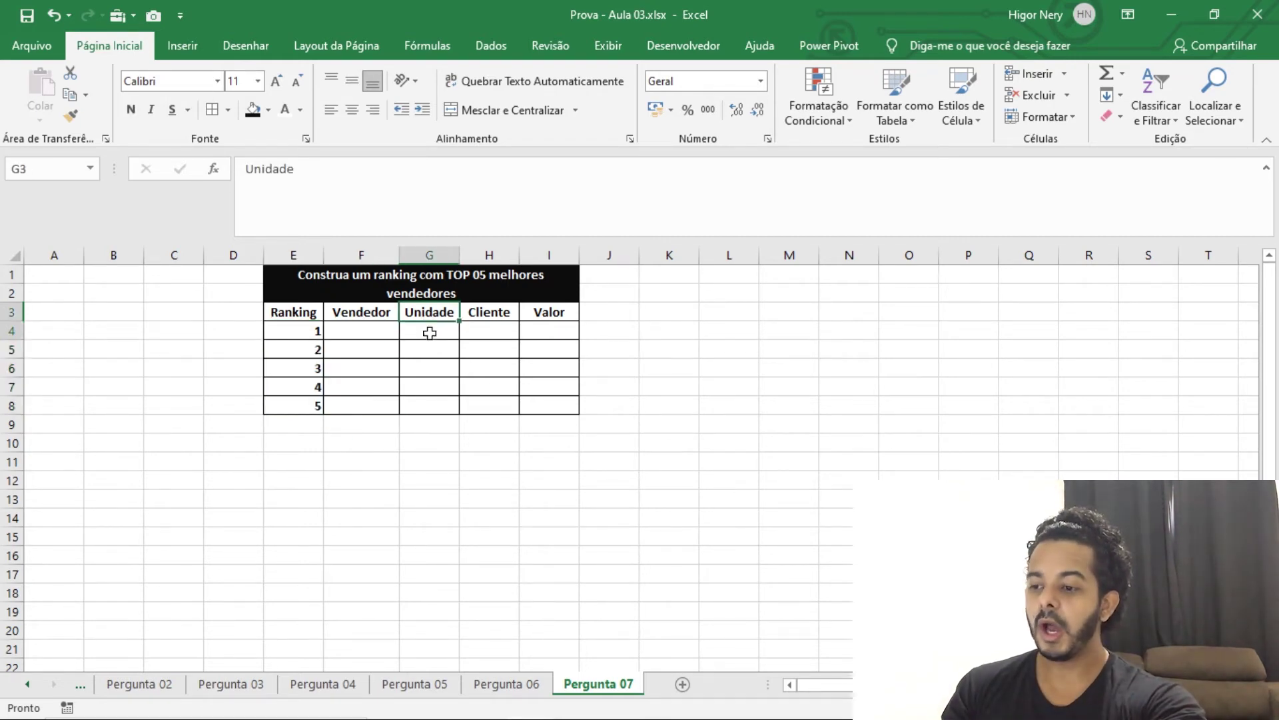
left_click_drag(430, 332, 426, 405)
left_click_drag(490, 331, 479, 407)
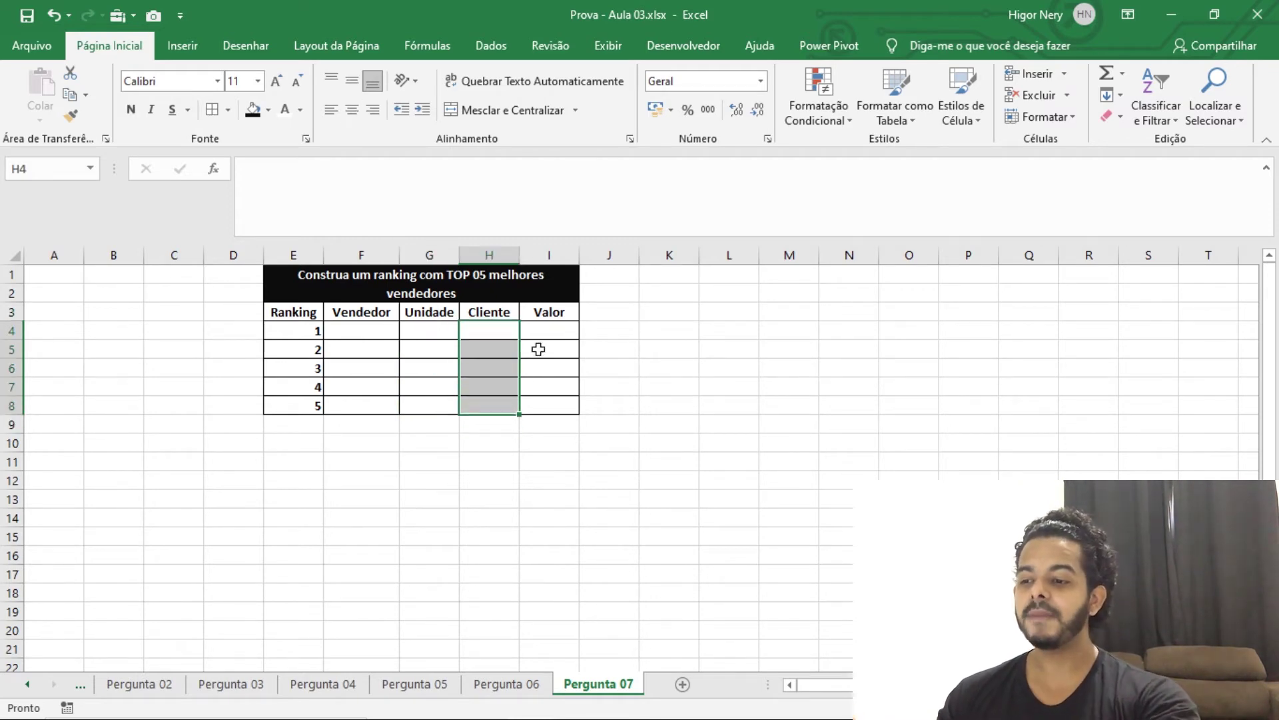
- Start a MAIOR formula in the rank 1 Valor cell I4 on Pergunta 07, with column H of Base as the matrix
left_click(542, 332)
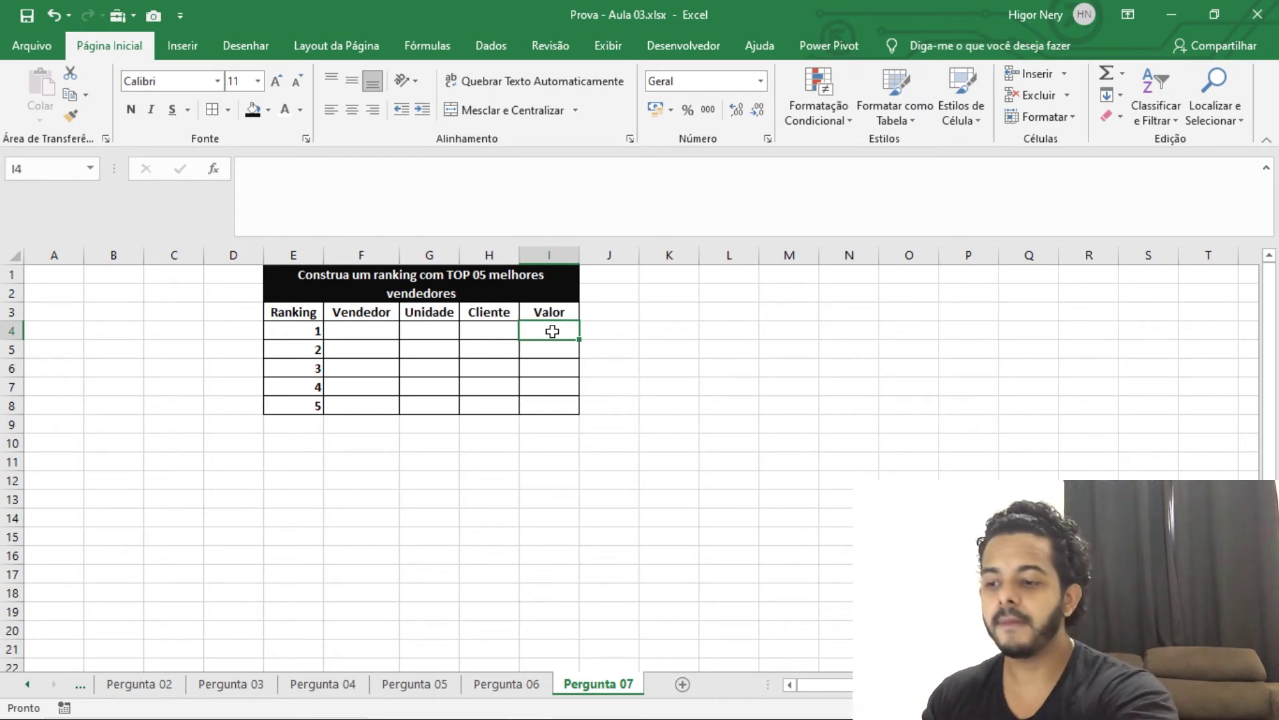
type("=")
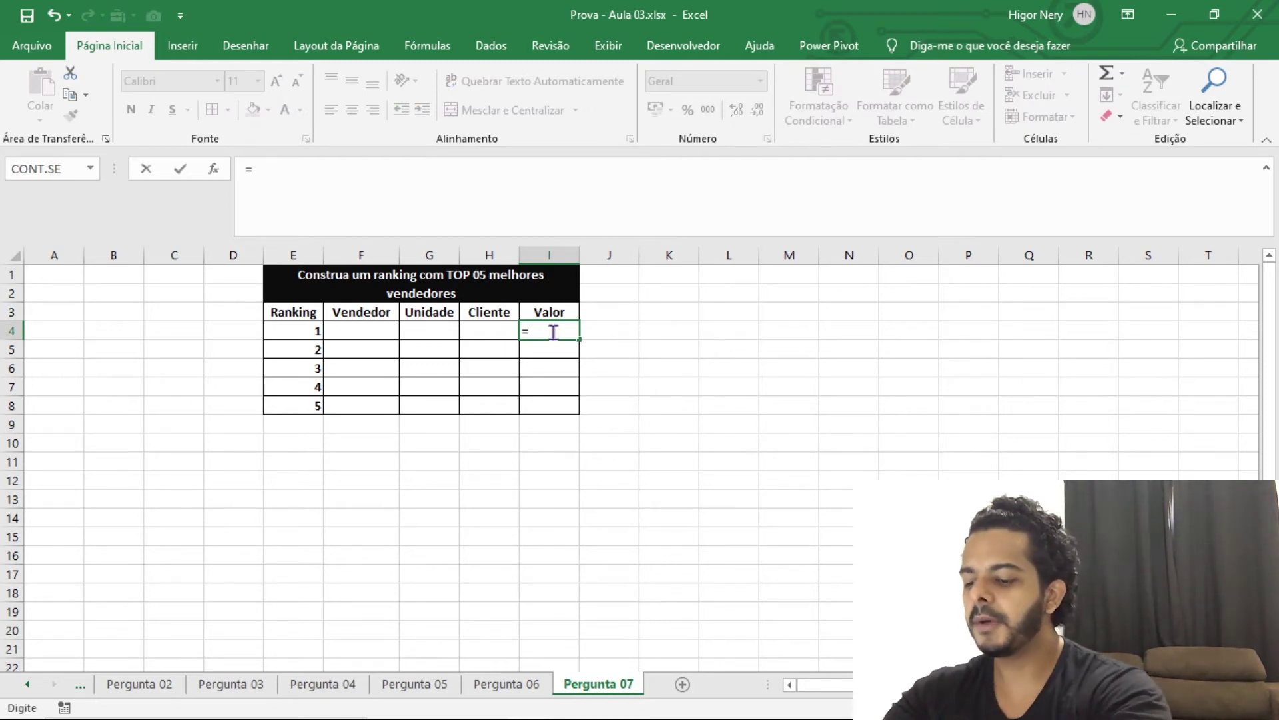
type("maior")
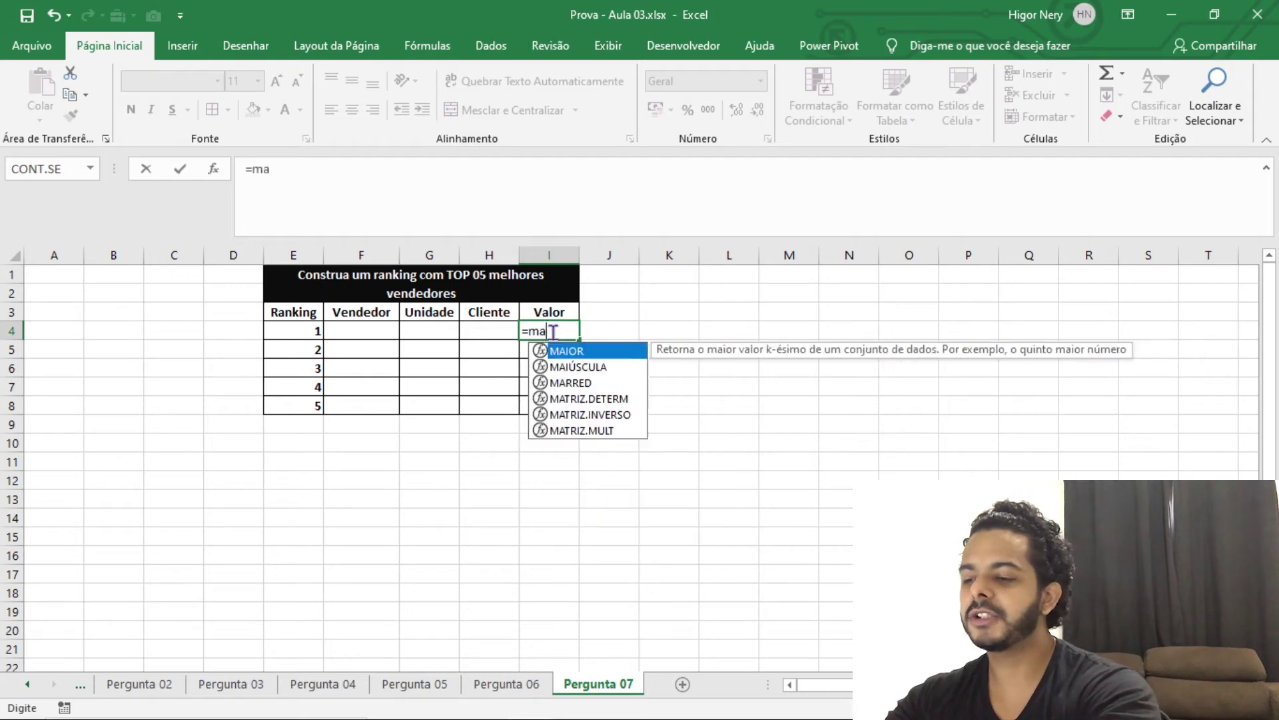
type("(")
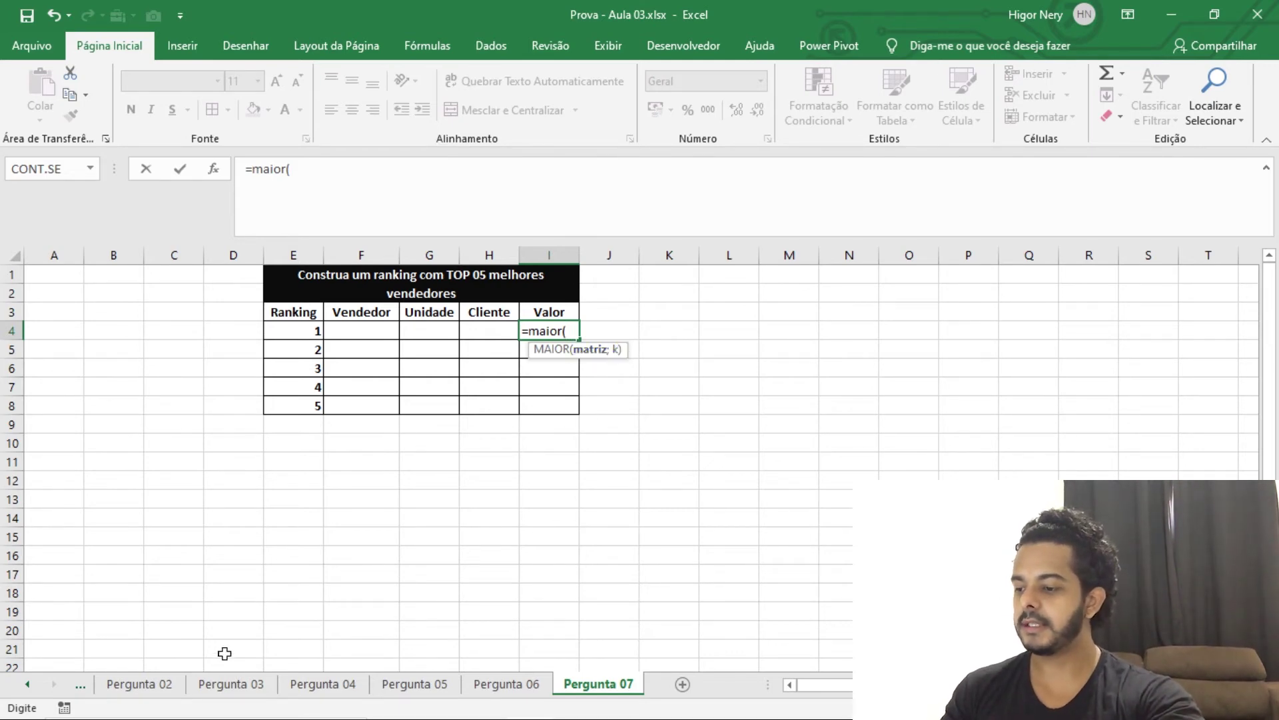
left_click(33, 684)
left_click(33, 684)
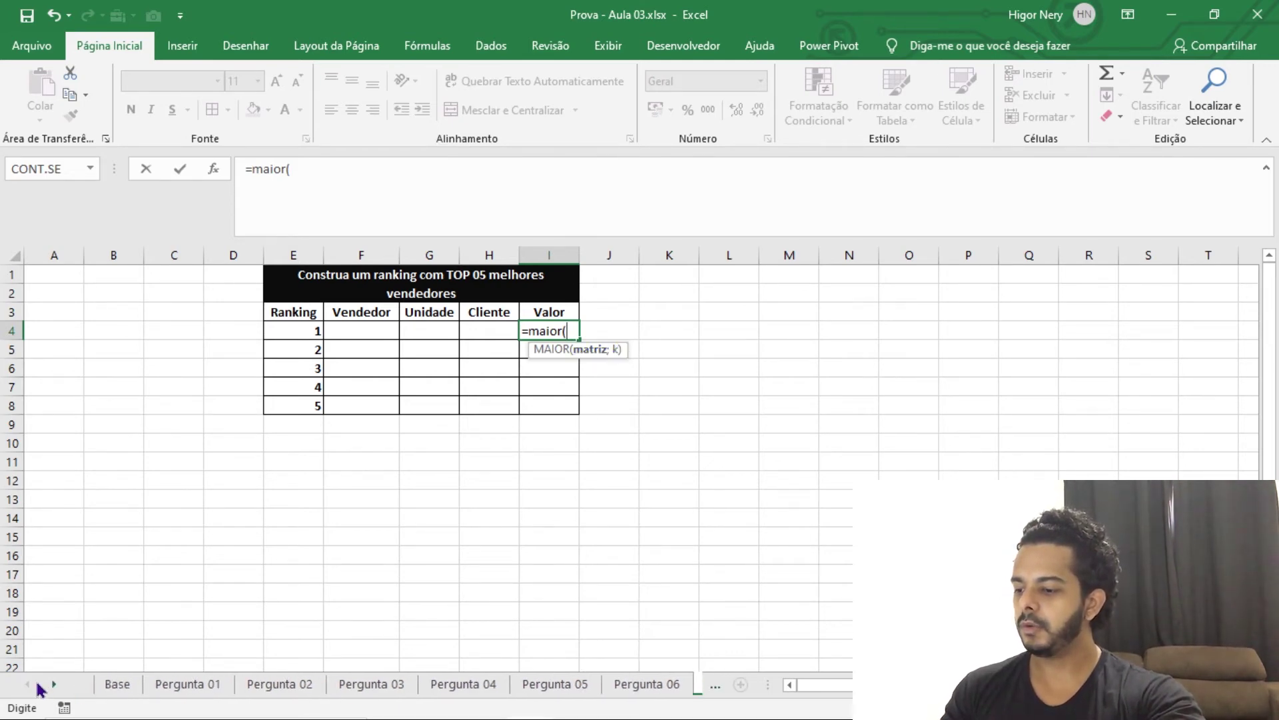
left_click(114, 684)
left_click(692, 247)
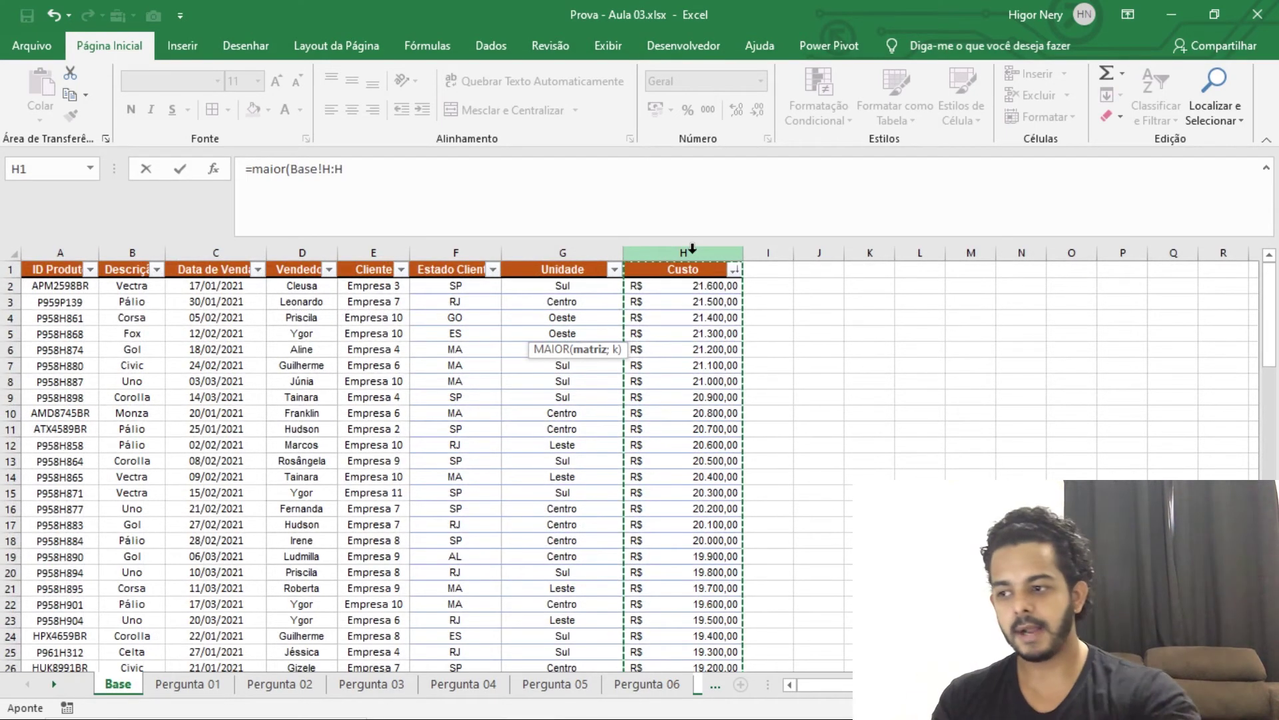
- Complete the MAIOR formula with k set to 1 and fill it down through I8
left_click(622, 172)
type(";")
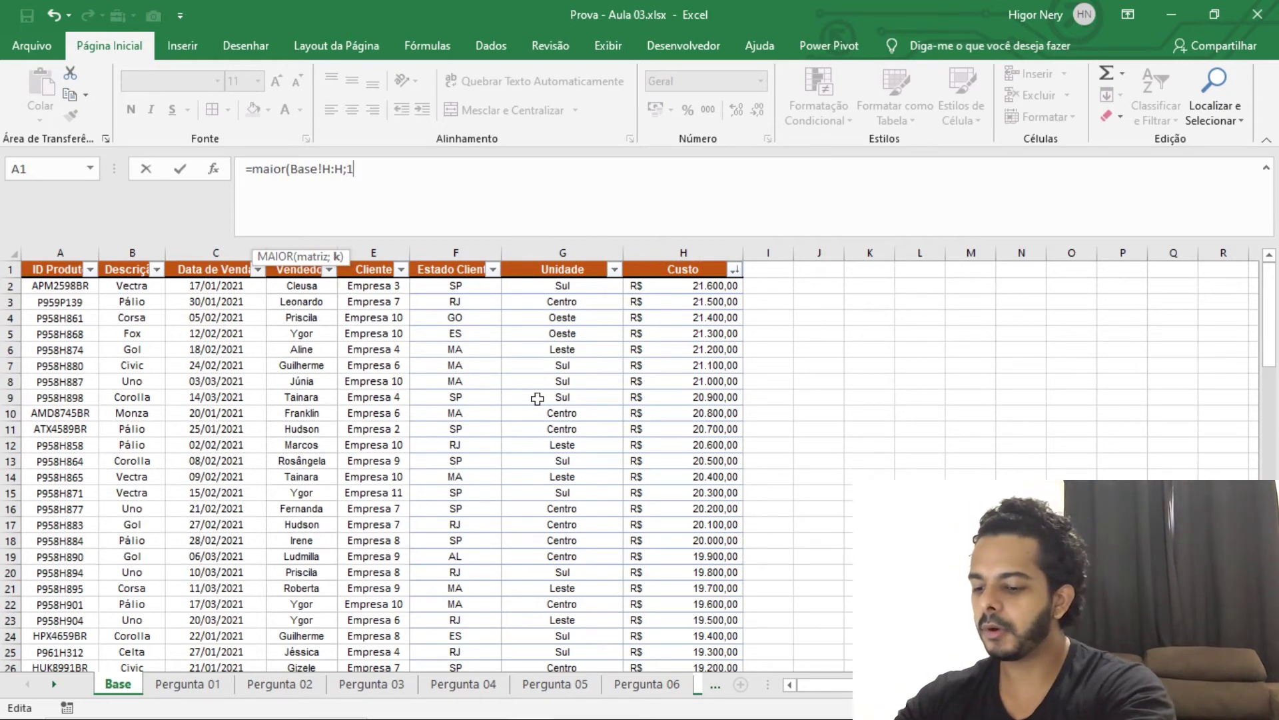
type("1")
key("Return")
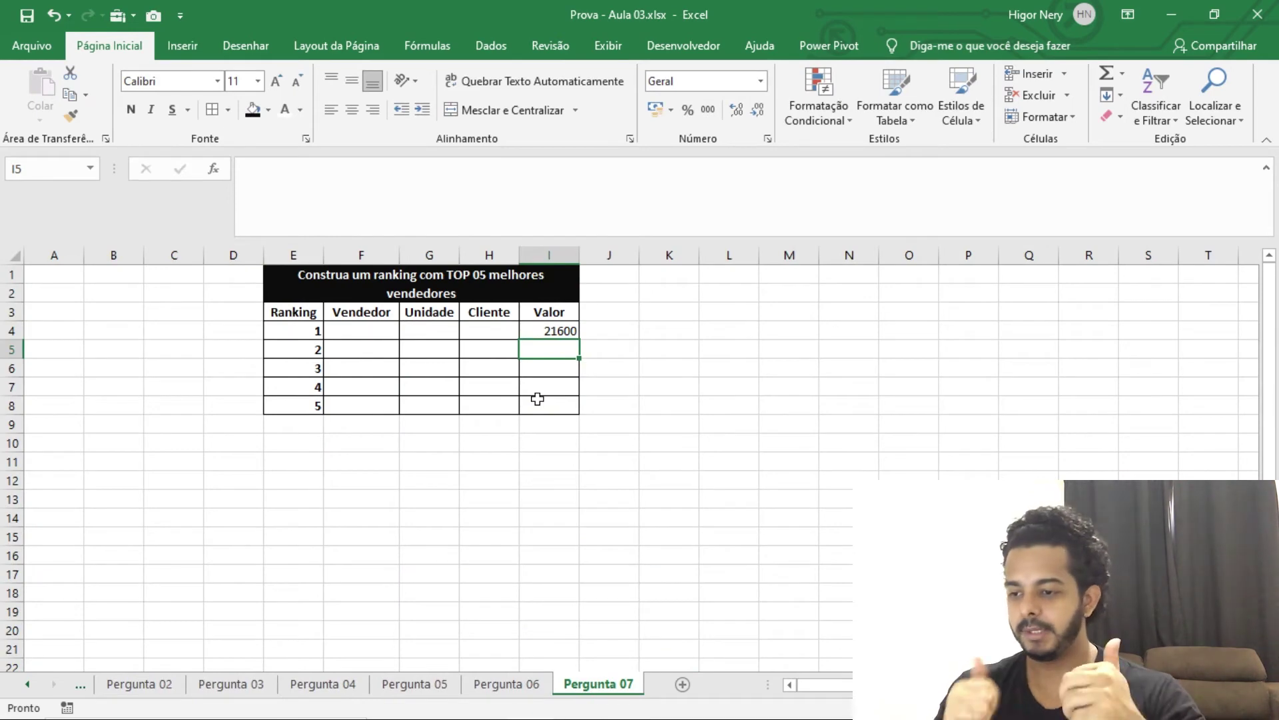
left_click(569, 332)
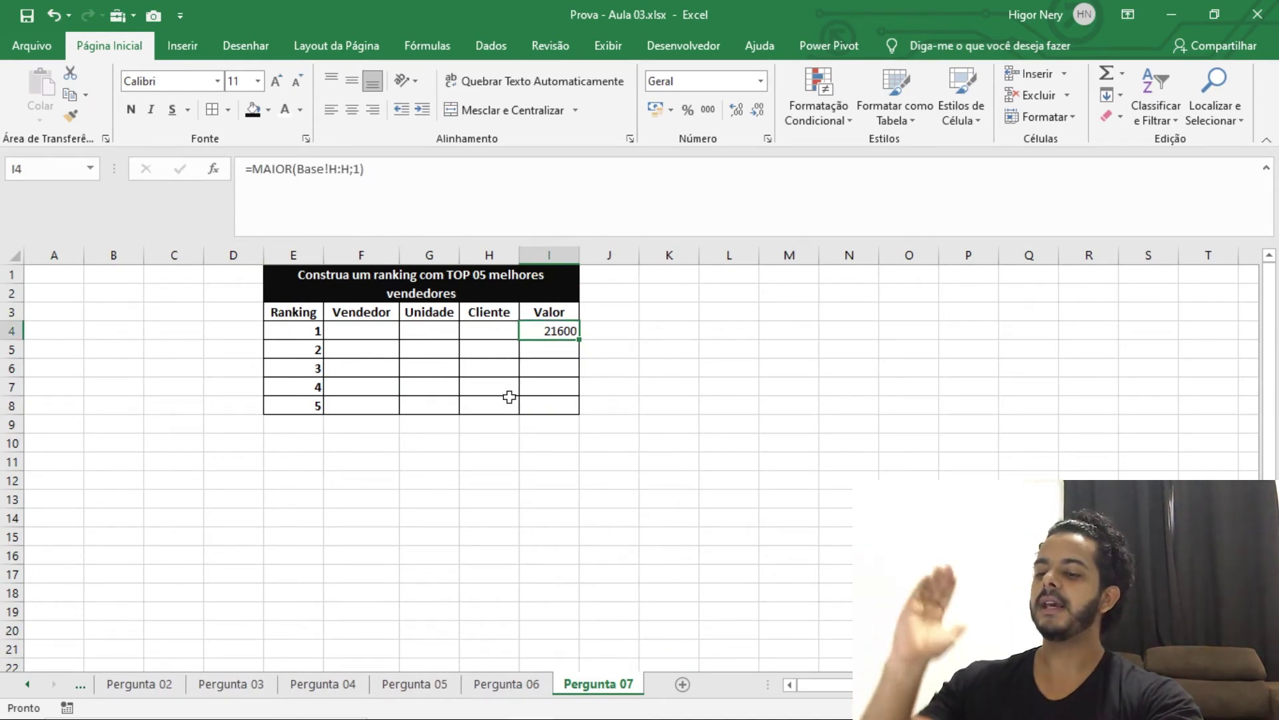
left_click_drag(585, 344, 580, 410)
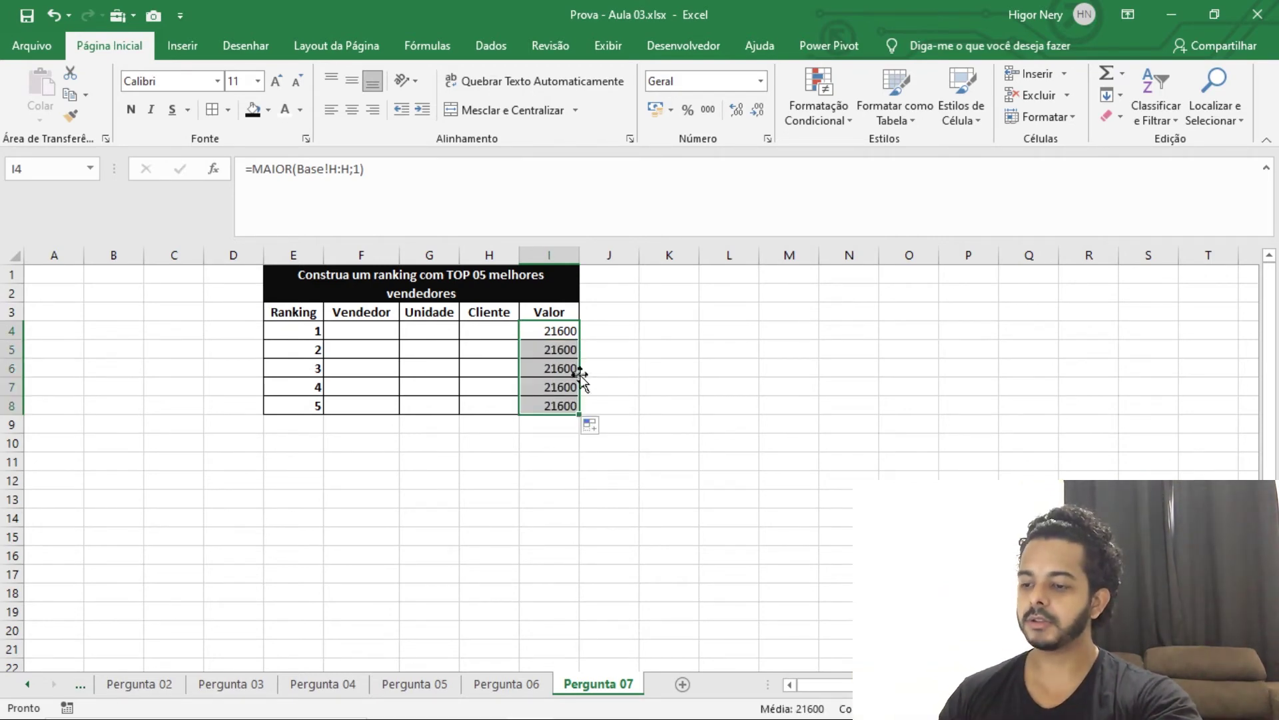
- Change the k argument of the MAIOR formula to 2 in I5 and to 3 in I6
left_click(568, 349)
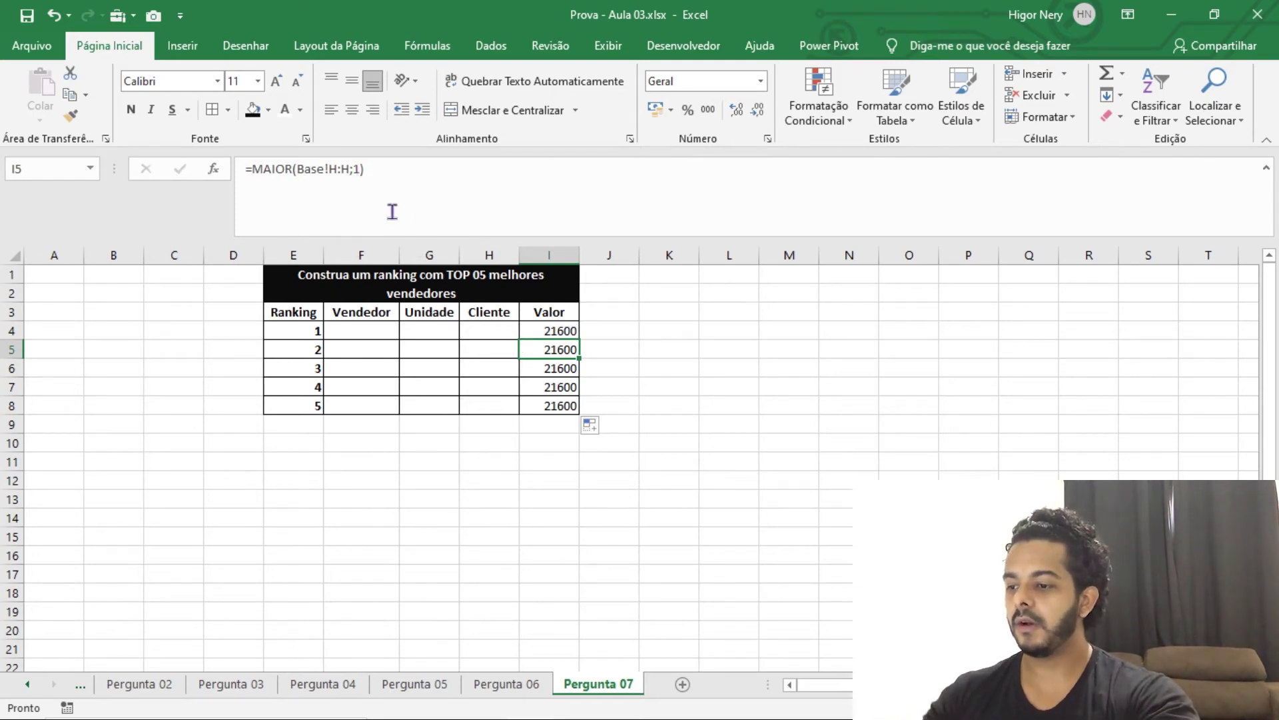
left_click(359, 172)
key("BackSpace")
type("2")
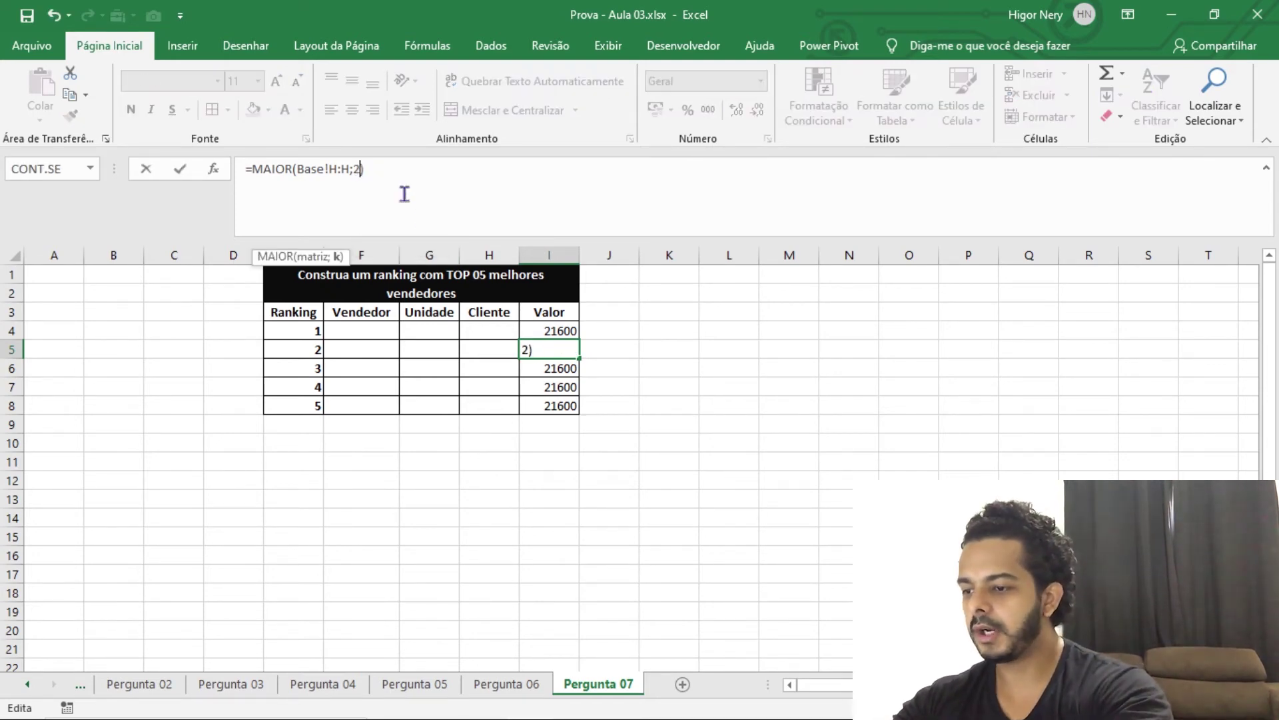
key("Return")
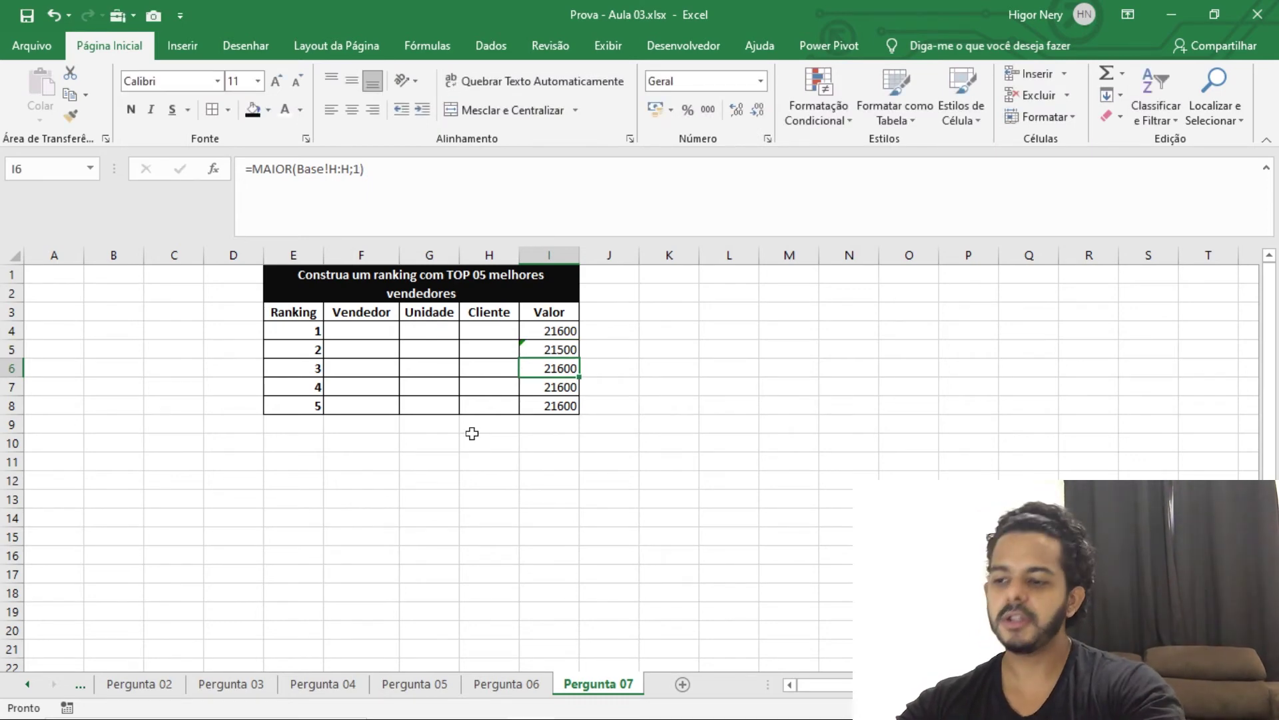
left_click(356, 171)
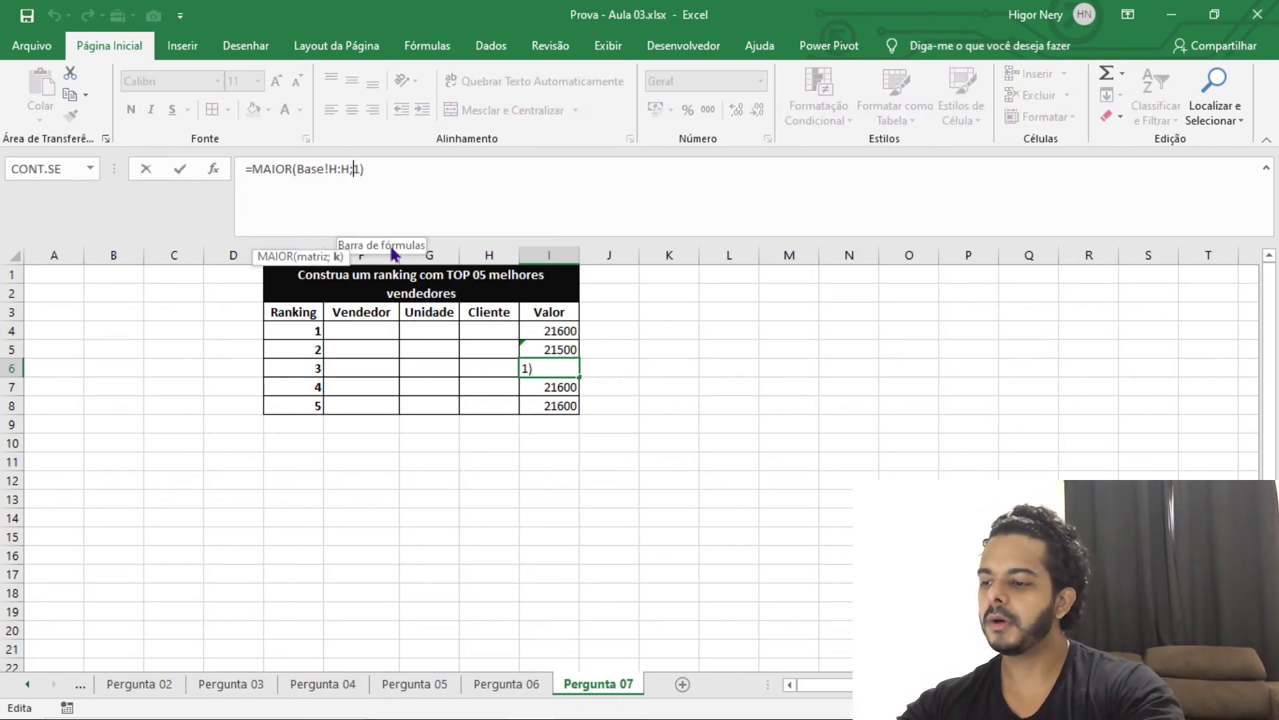
key("BackSpace")
type("3")
key("Return")
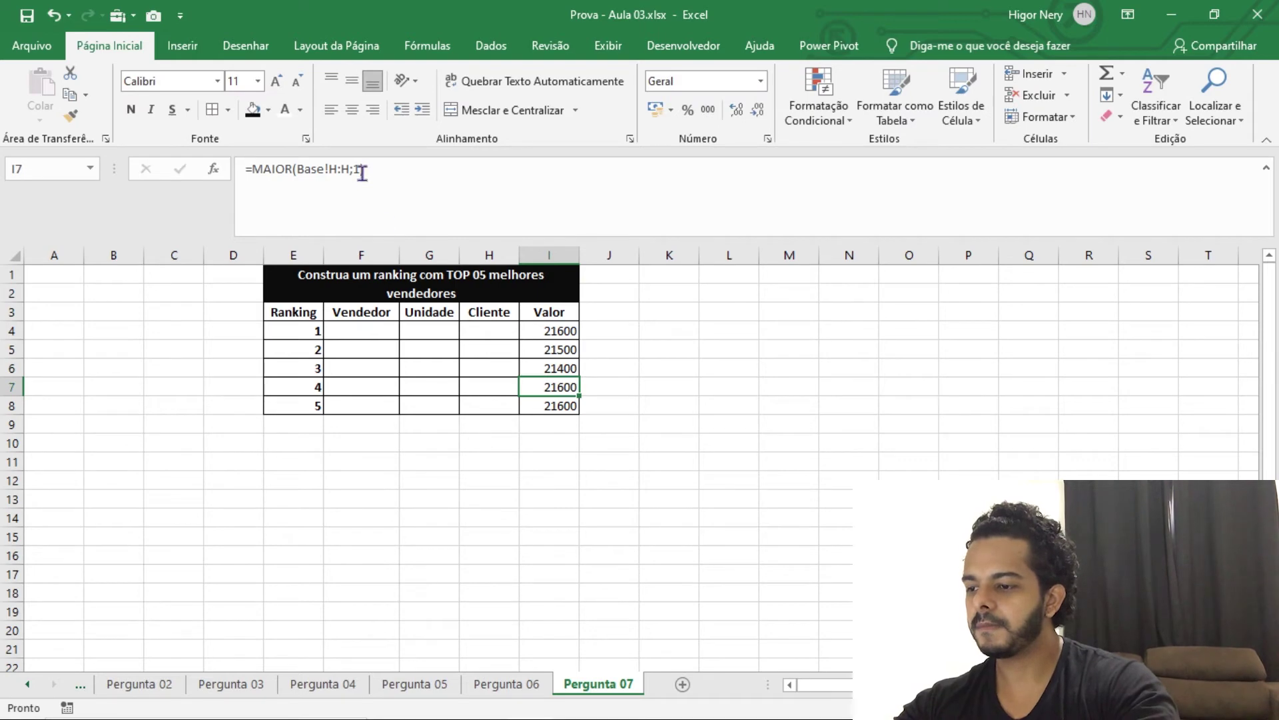
- Change the k argument of the MAIOR formula to 4 in I7 and to 5 in I8
left_click(360, 170)
key("BackSpace")
type("4")
key("Return")
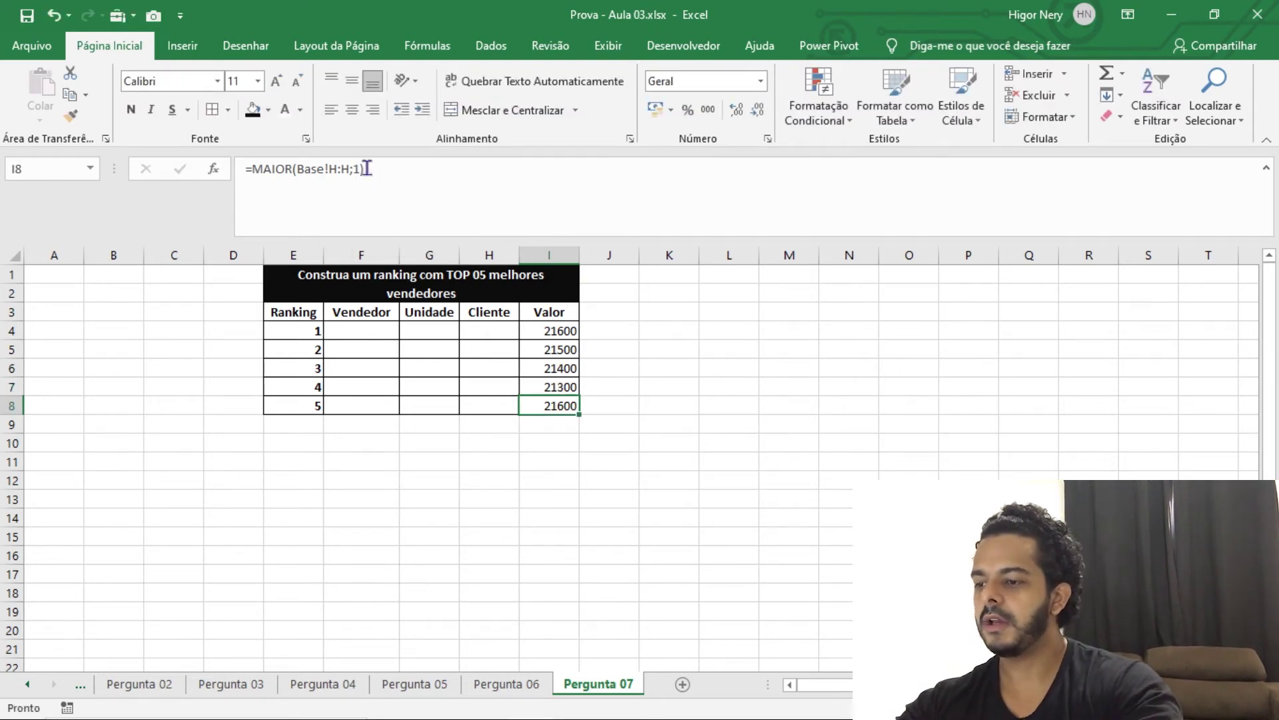
left_click(379, 179)
key("BackSpace")
type("5")
key("Return")
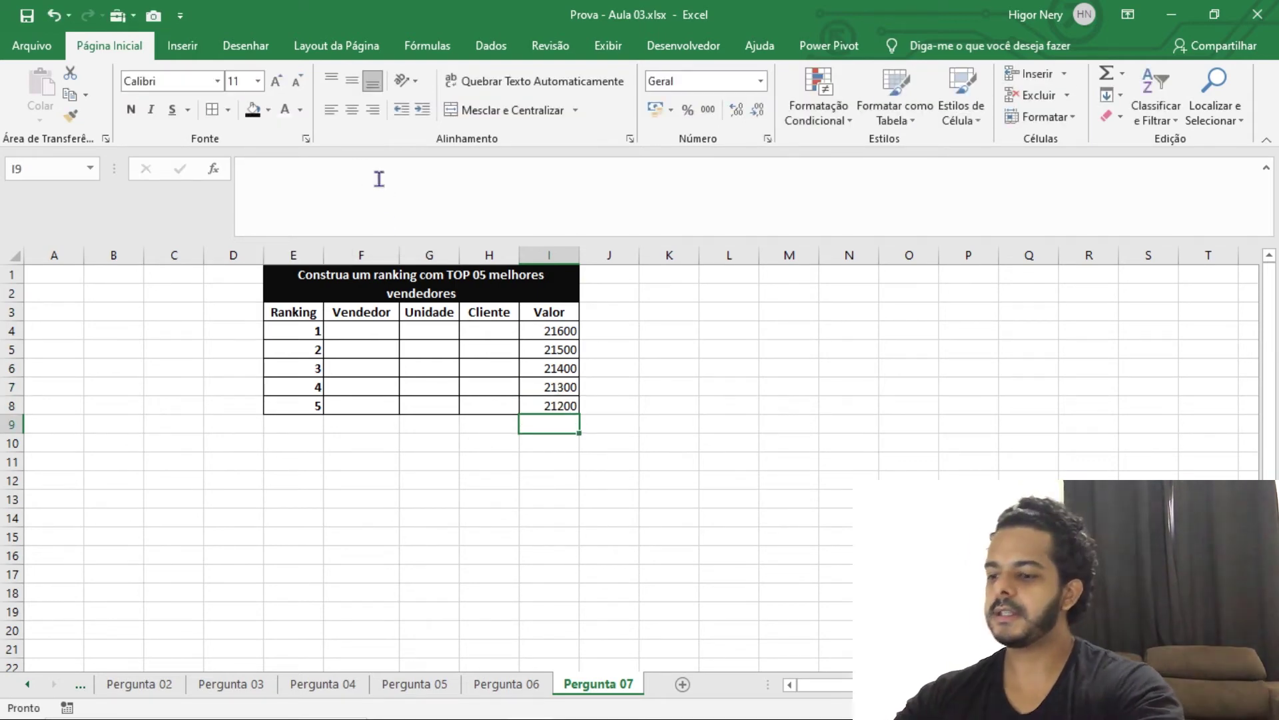
left_click(448, 513)
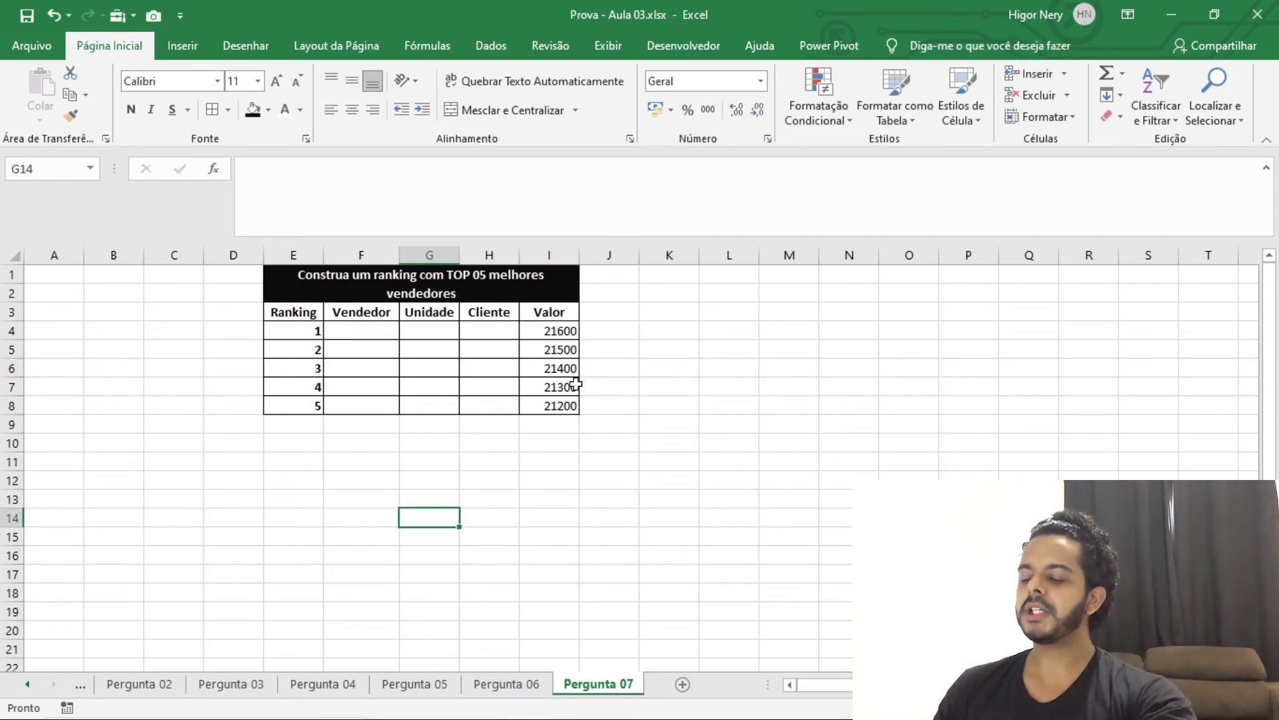
- Format the Valor results in I4:I8 with the Contábil number format in R$
left_click_drag(560, 331, 557, 404)
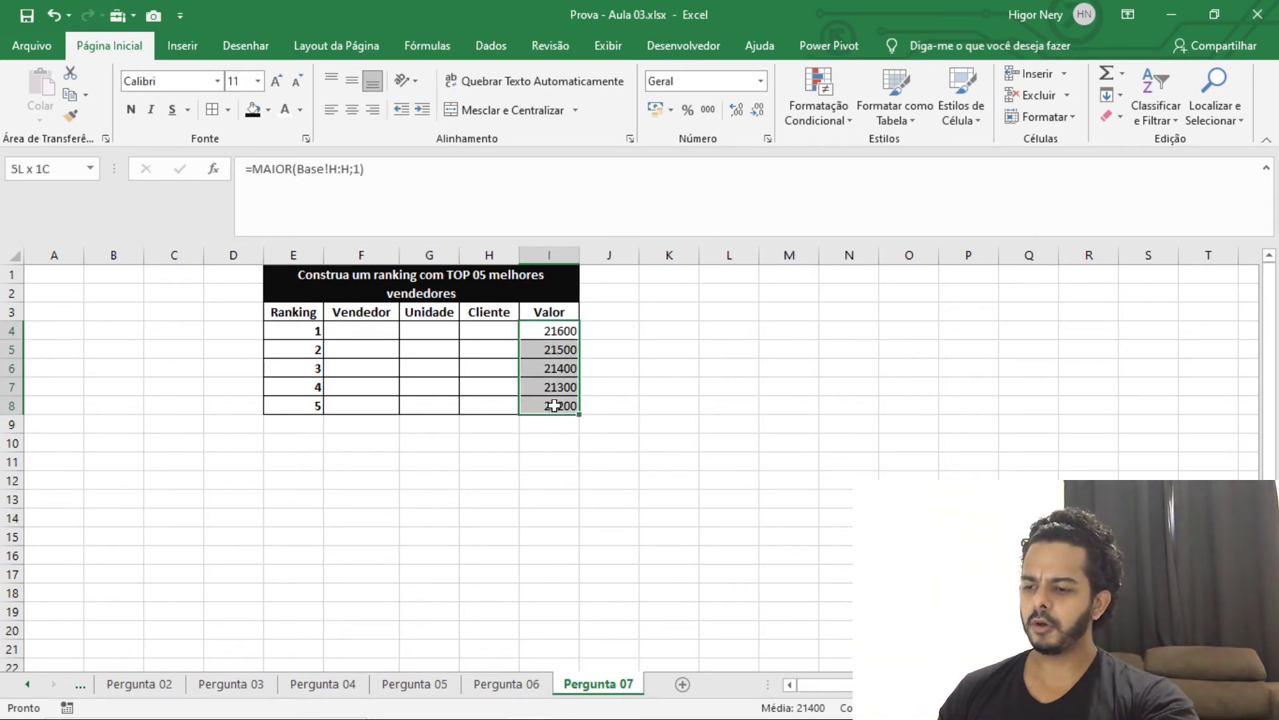
left_click(662, 114)
left_click(593, 331)
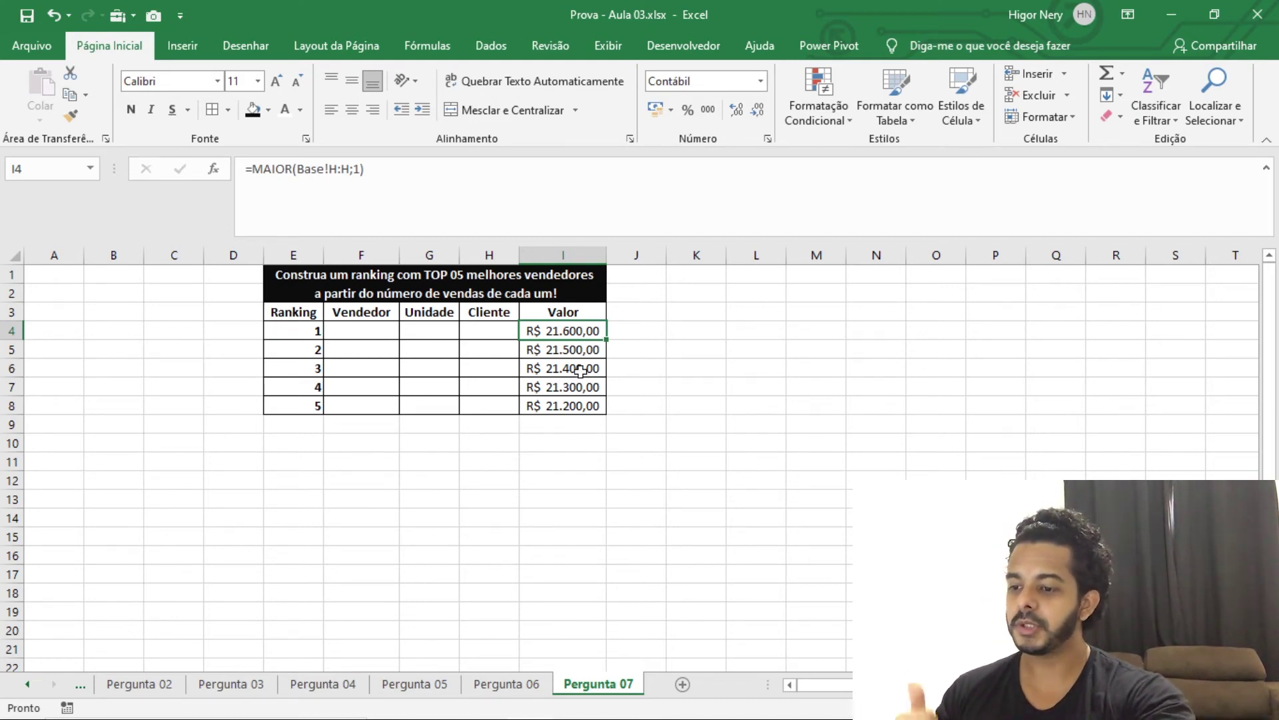
left_click(573, 350)
double_click(573, 349)
left_click(754, 445)
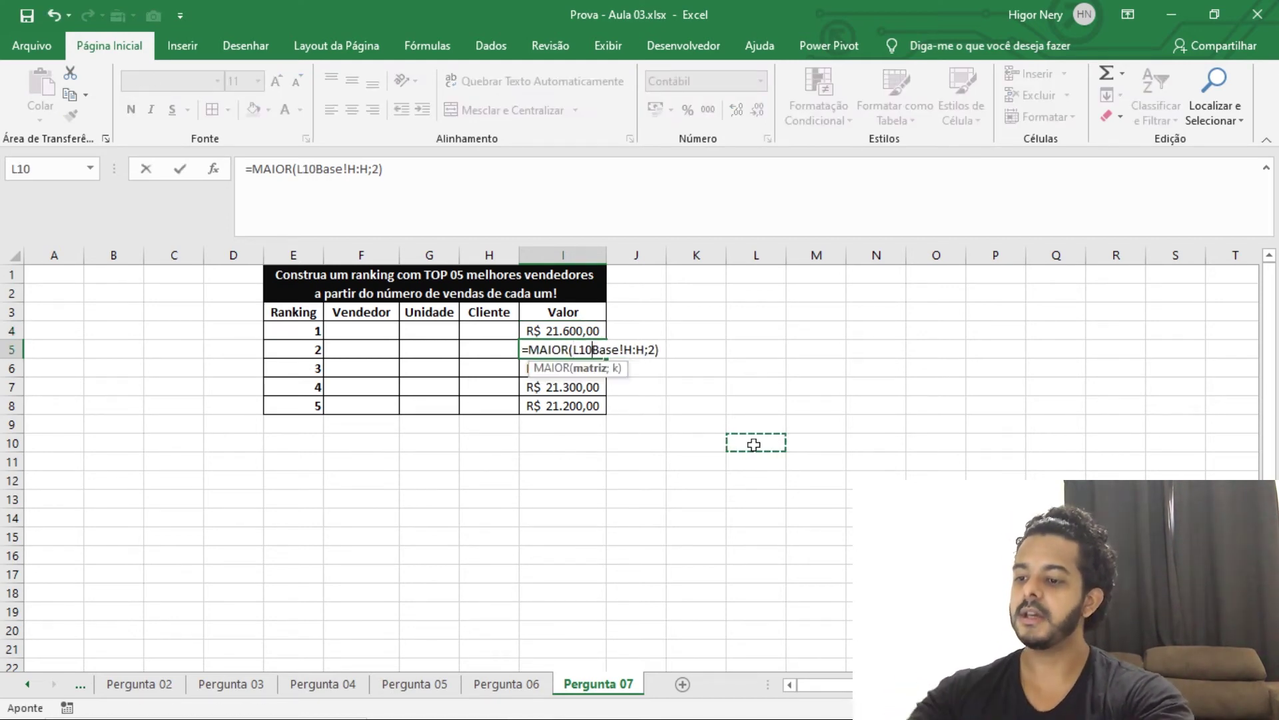
key("Escape")
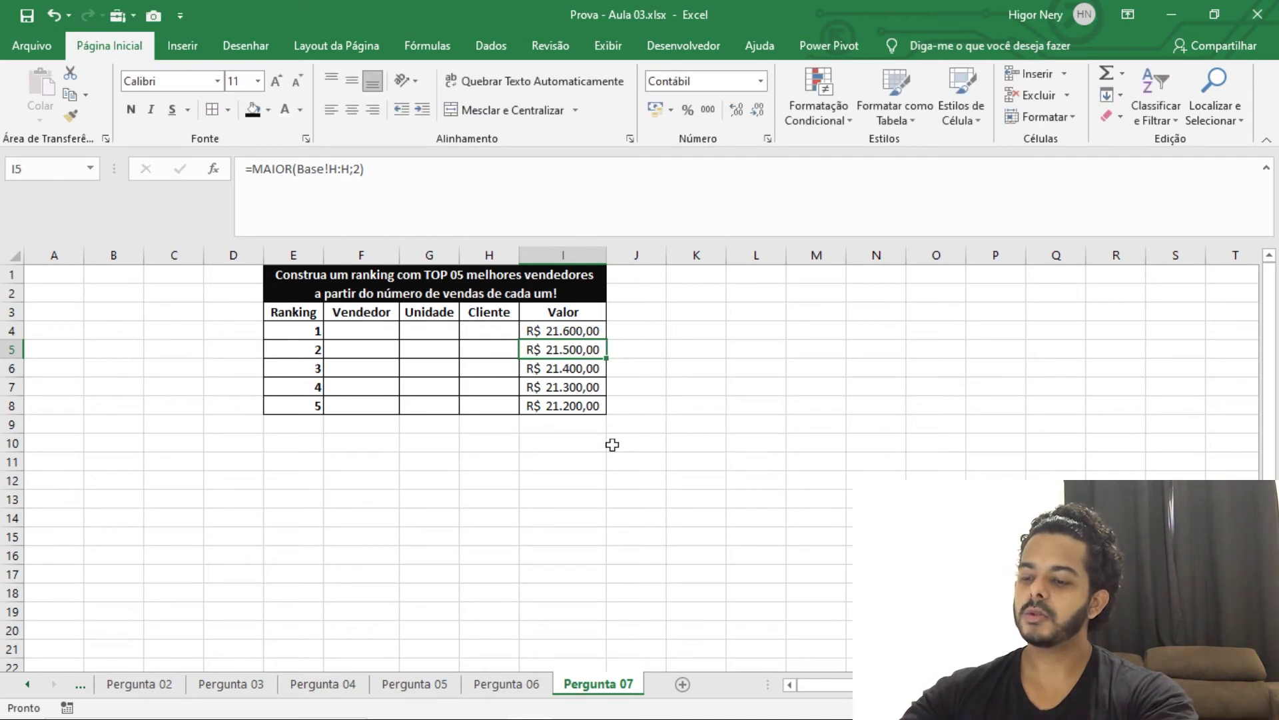
- Examine the Custo and Vendedor columns on the Base sheet to work out how to look up each ranked value's seller
left_click(595, 332)
left_click(369, 326)
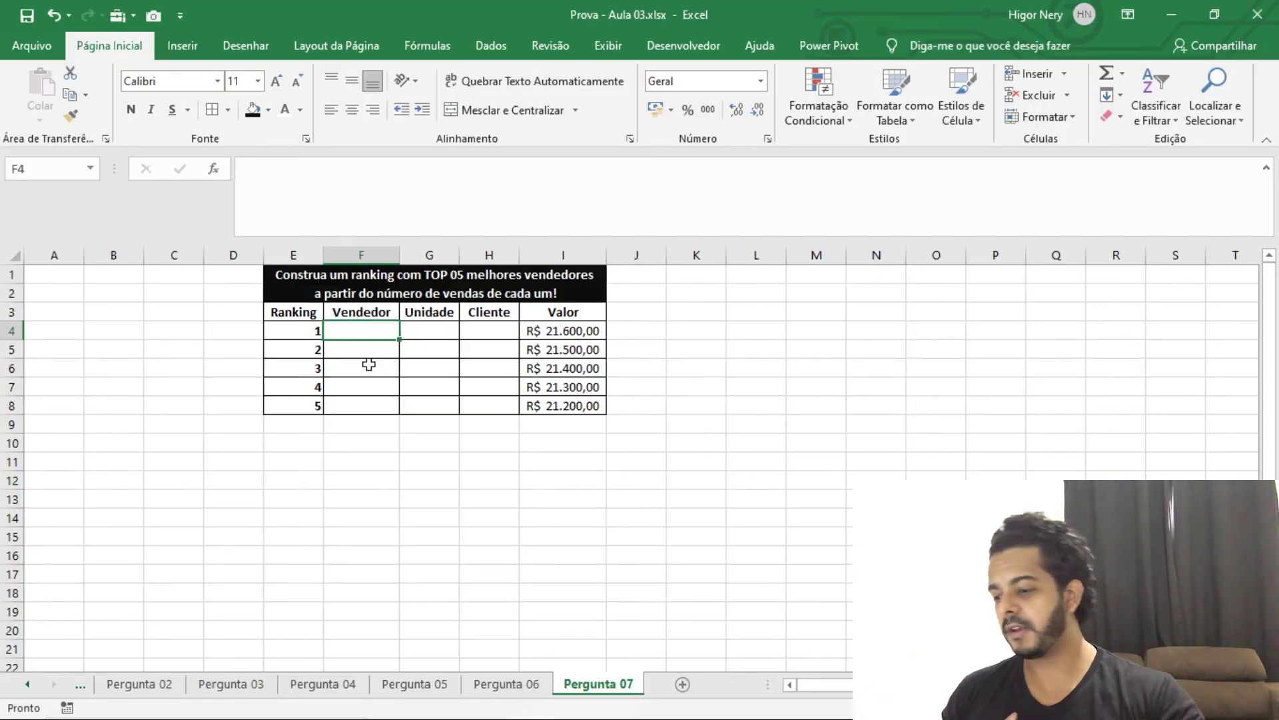
left_click(27, 683)
left_click(27, 684)
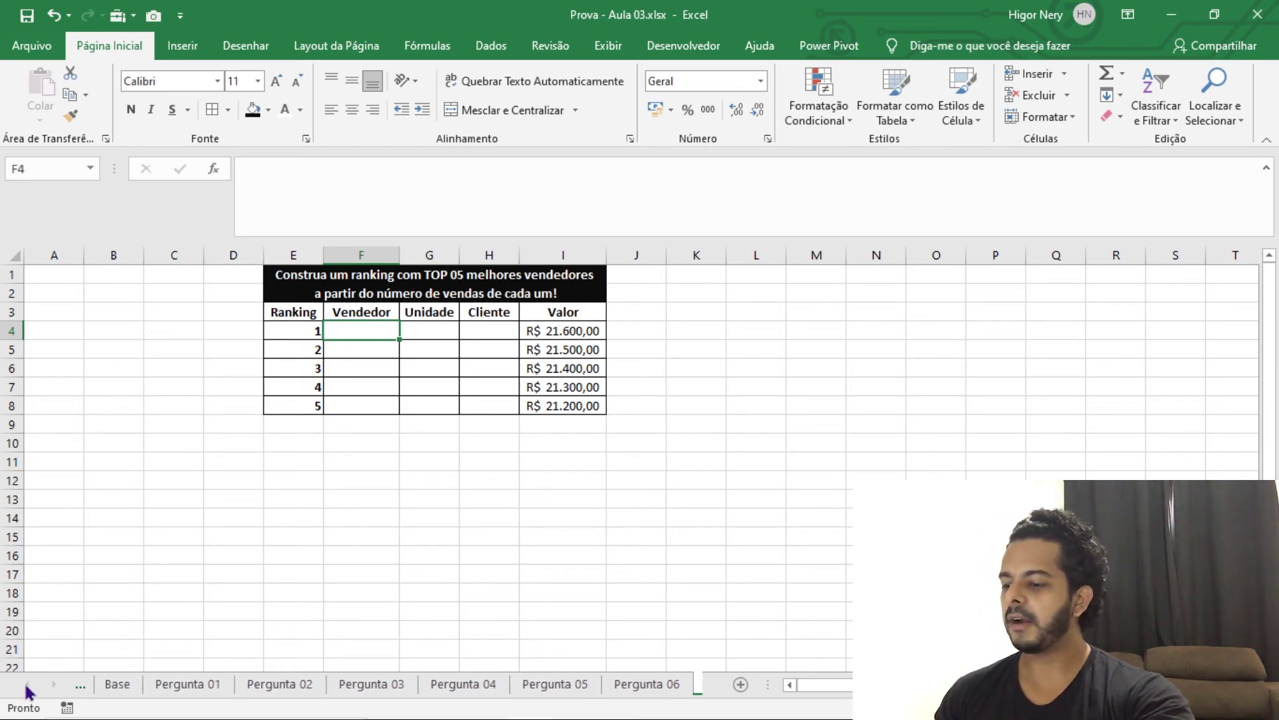
left_click(112, 686)
left_click(646, 465)
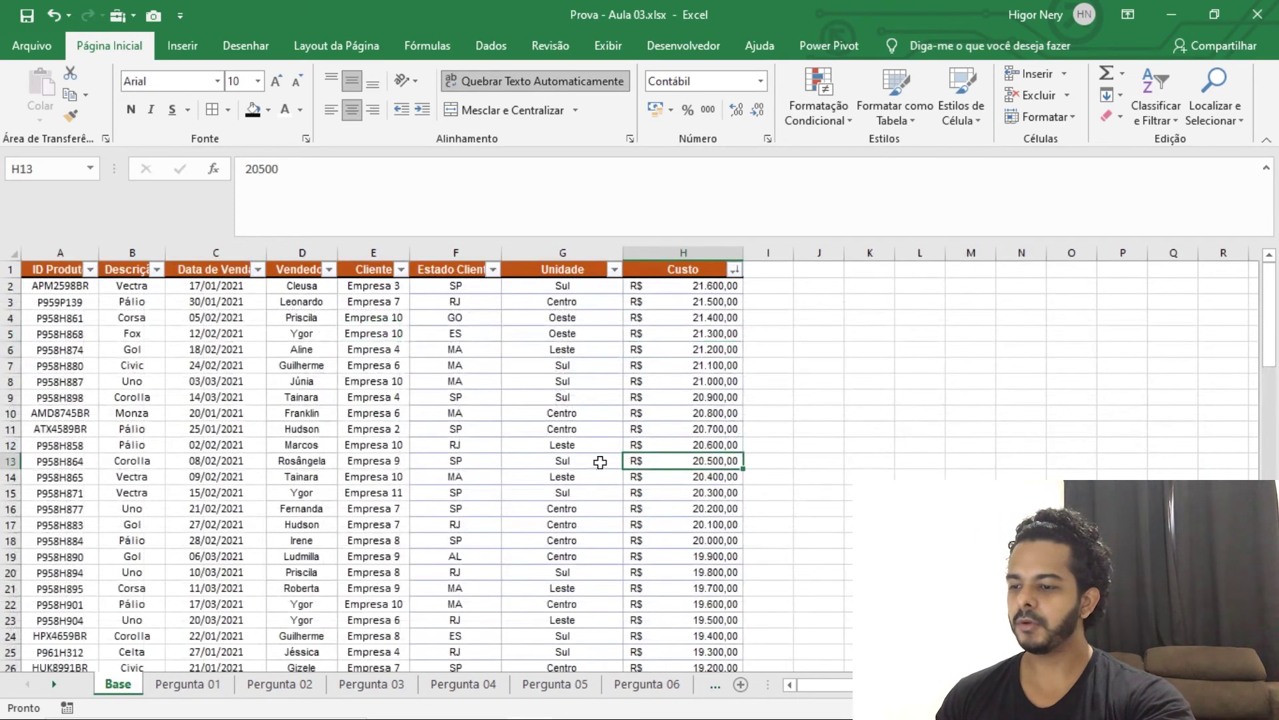
left_click(667, 315)
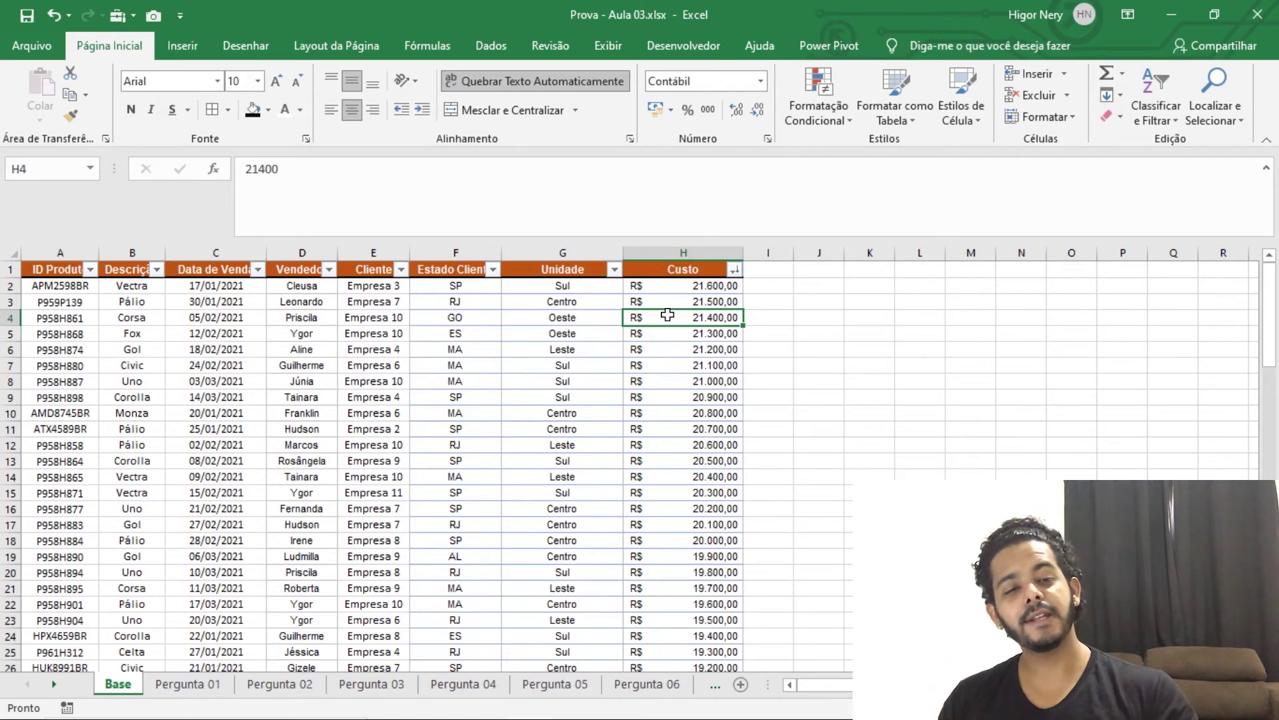
left_click_drag(695, 293, 696, 460)
left_click(712, 313)
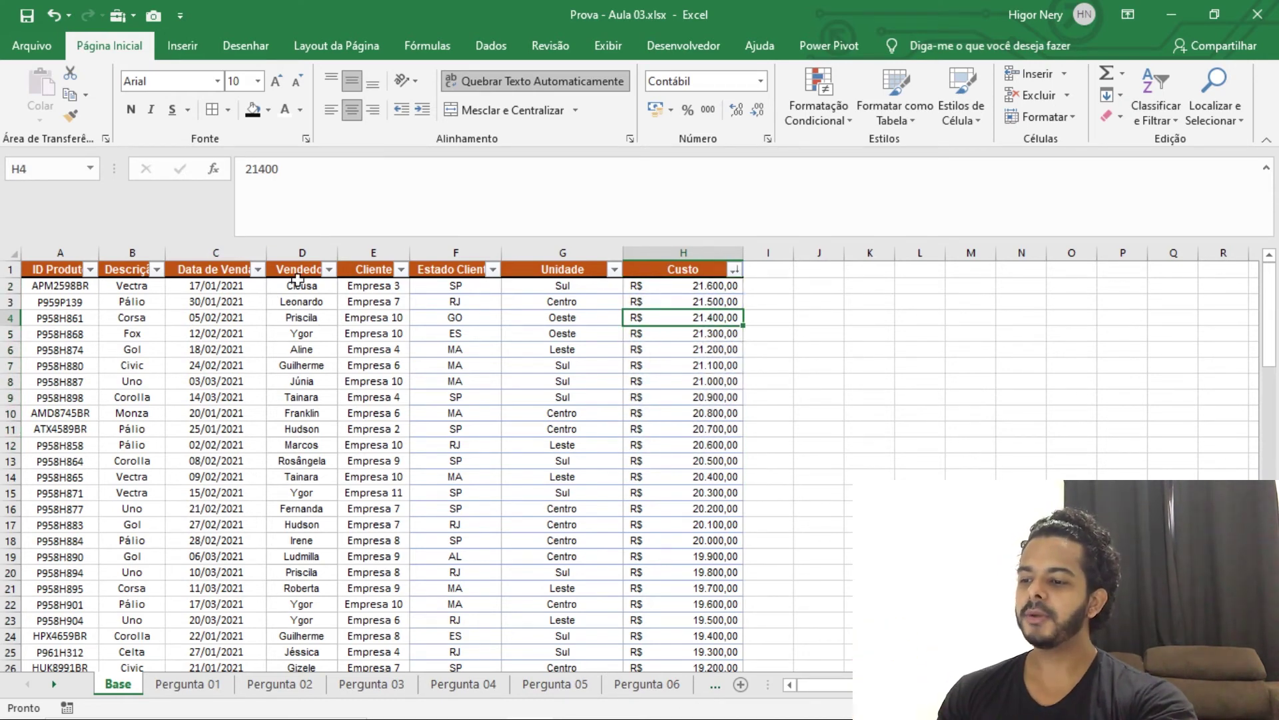
left_click(299, 251)
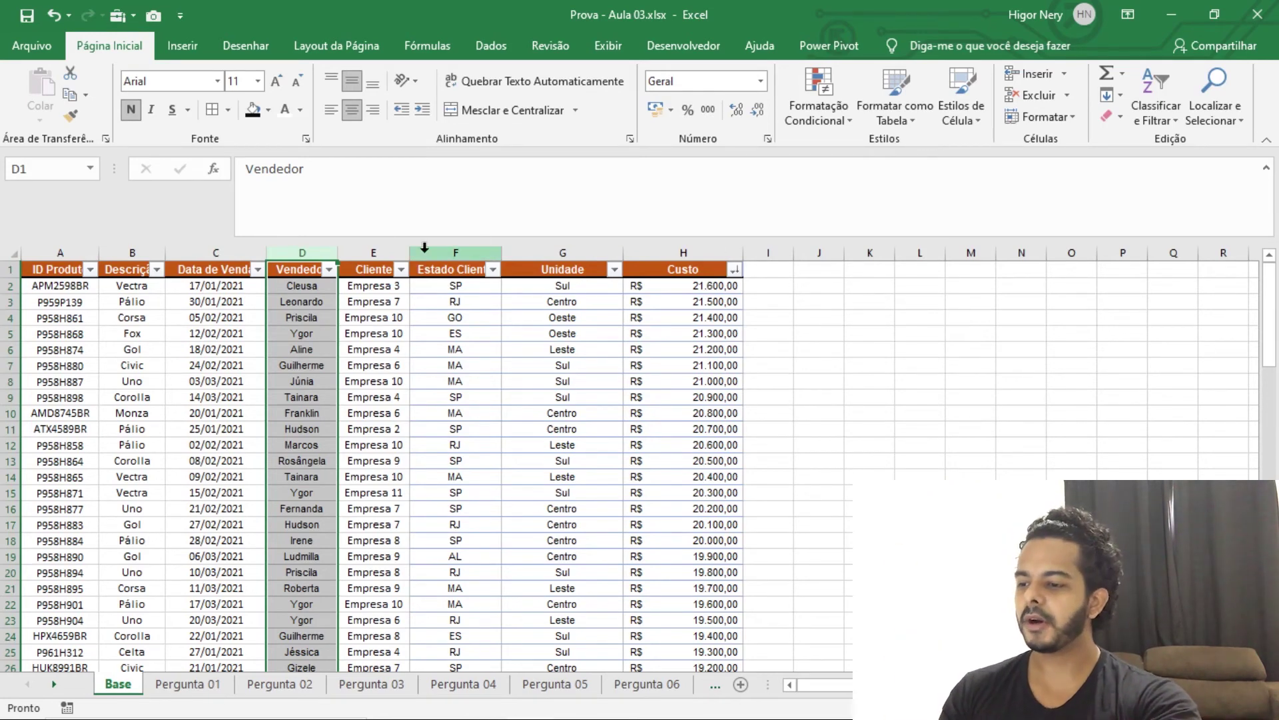
- Copy the Vendedor column on the Base sheet into column I, beside Custo
key("ctrl+c")
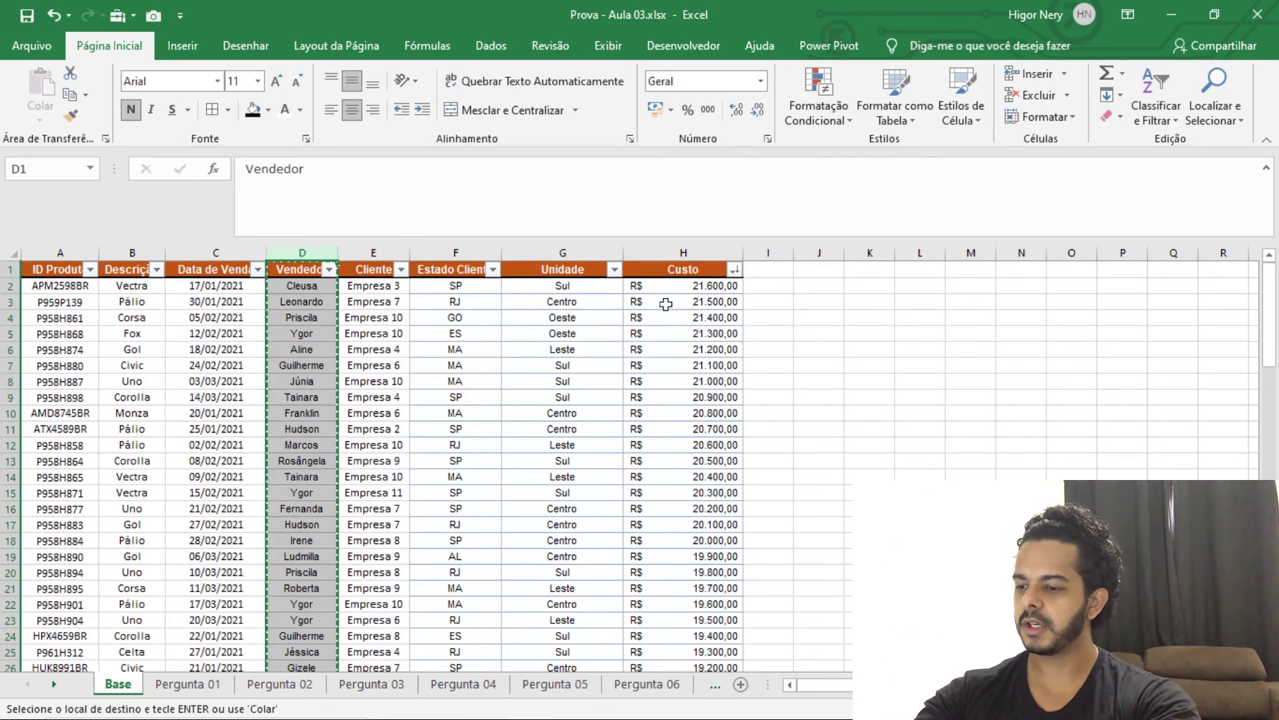
left_click(768, 252)
key("ctrl+v")
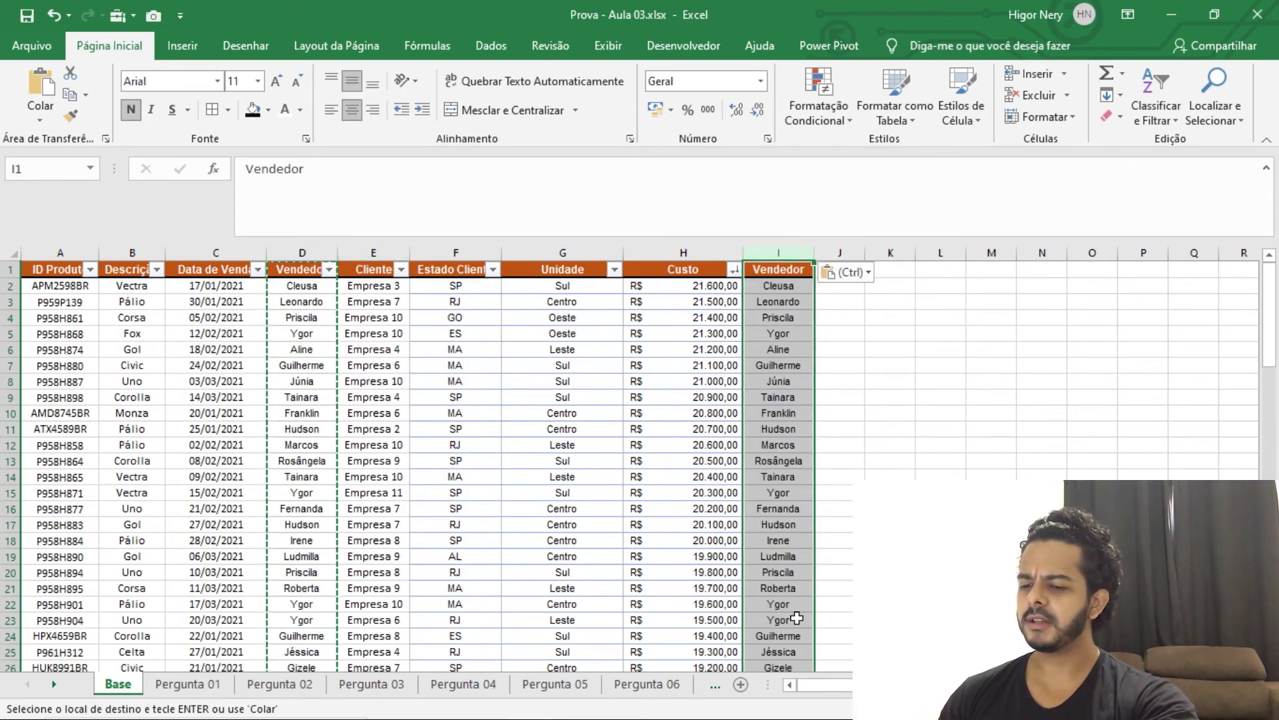
- Copy the Unidade column on the Base sheet into column J, beside the copied Vendedor column
left_click(714, 685)
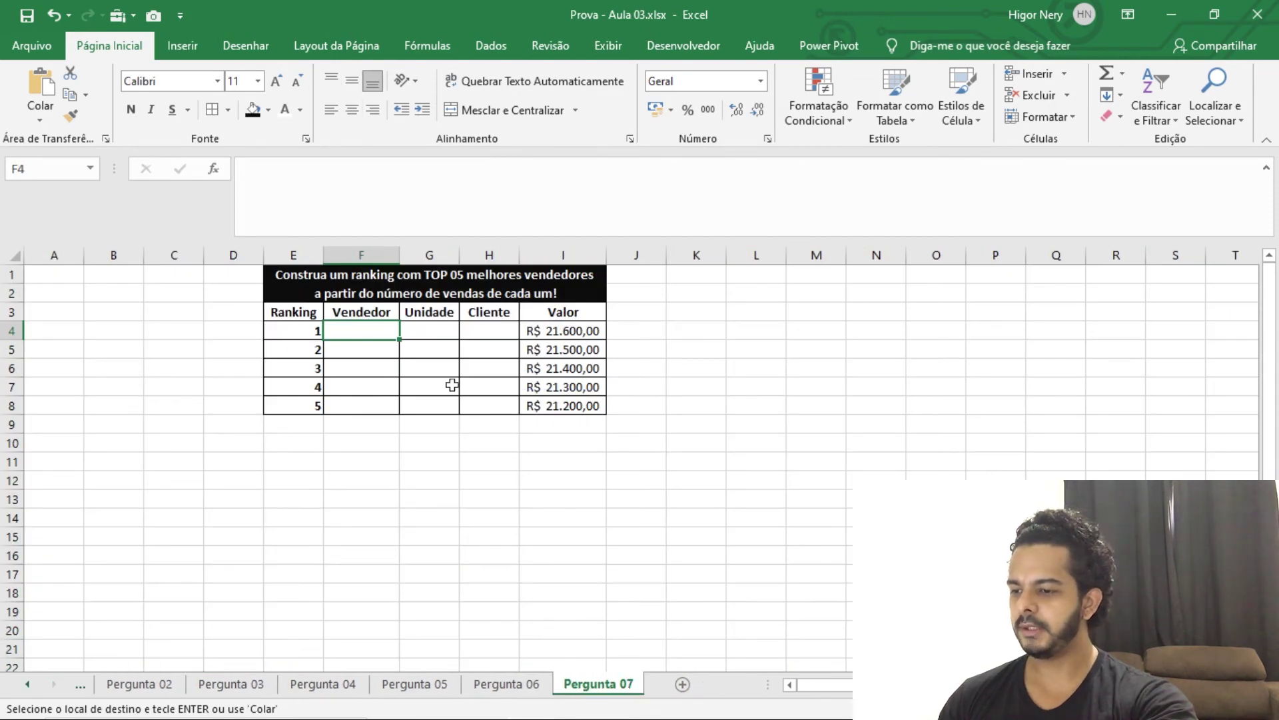
left_click(29, 685)
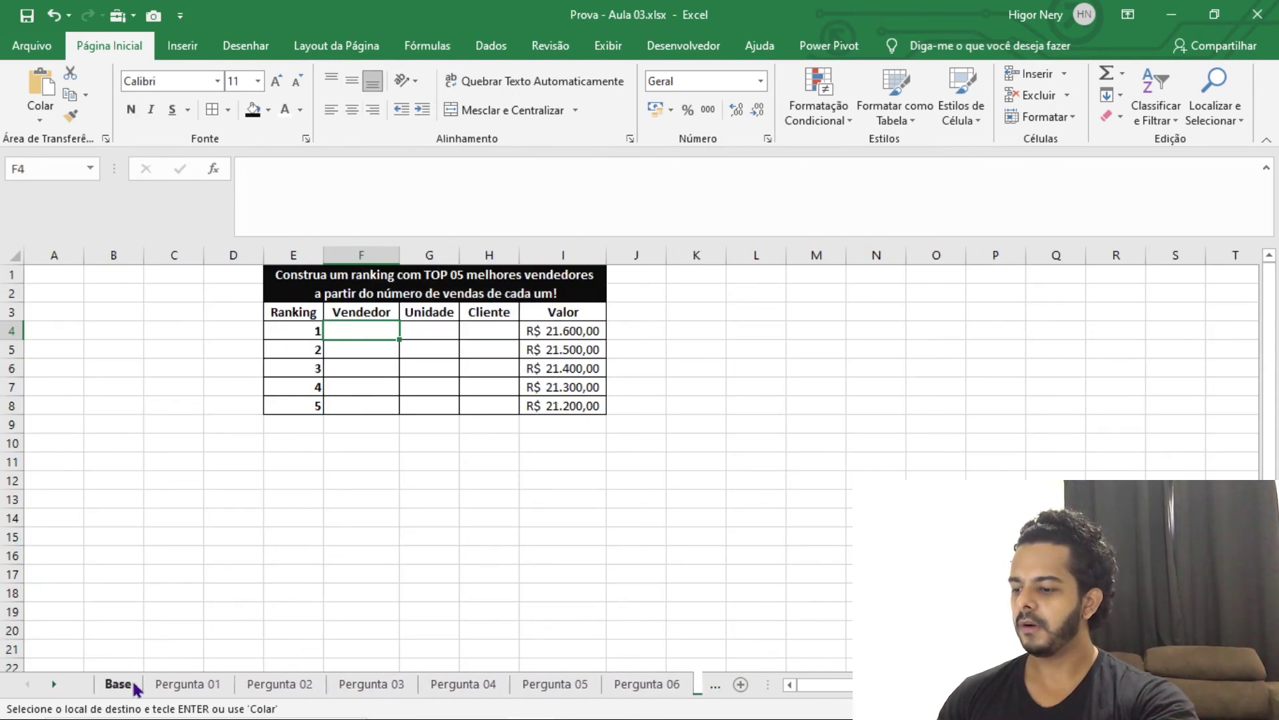
left_click(118, 684)
left_click(586, 252)
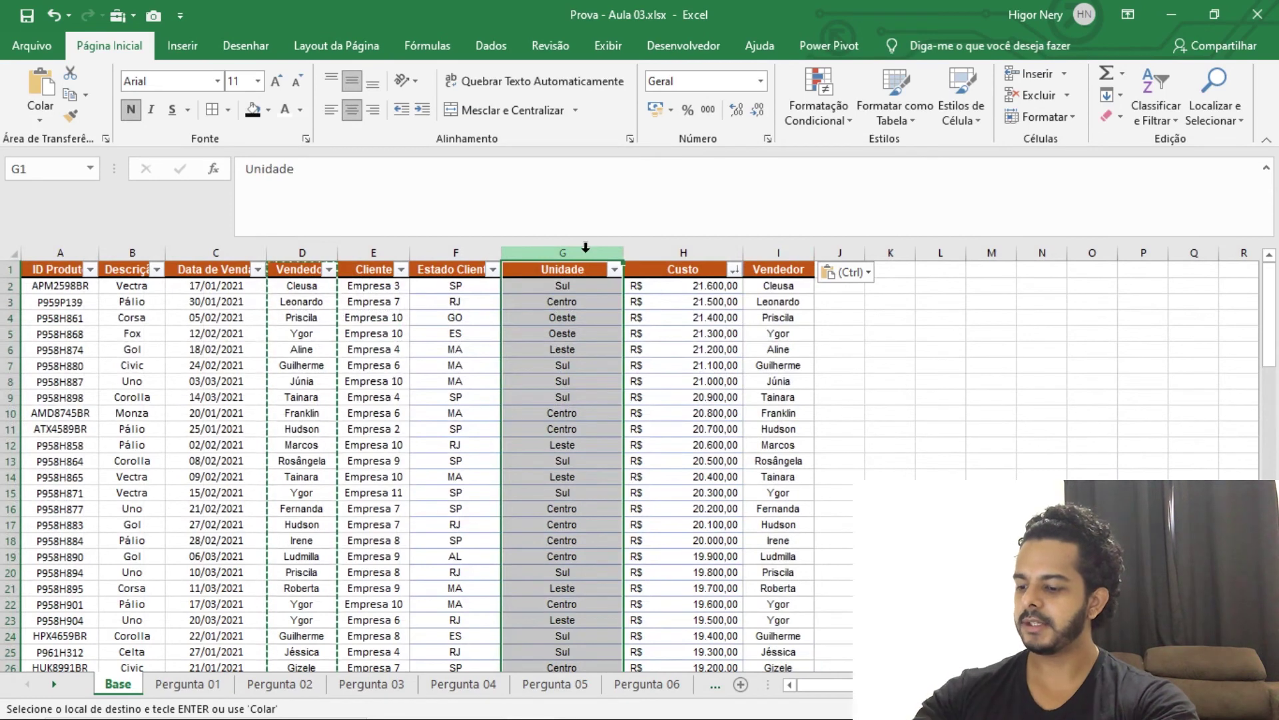
left_click_drag(586, 250, 849, 250)
key("ctrl+v")
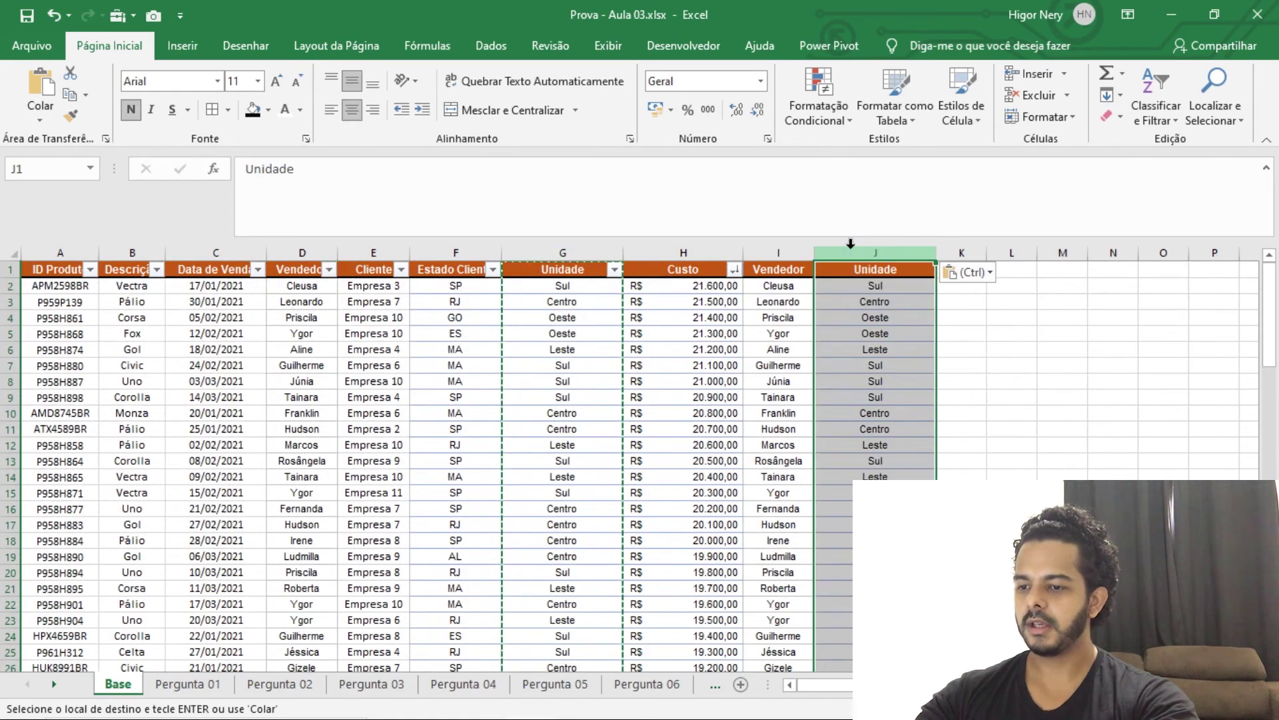
- Copy the Cliente column on the Base sheet into column K and clear the copy selection
left_click(397, 253)
key("ctrl+c")
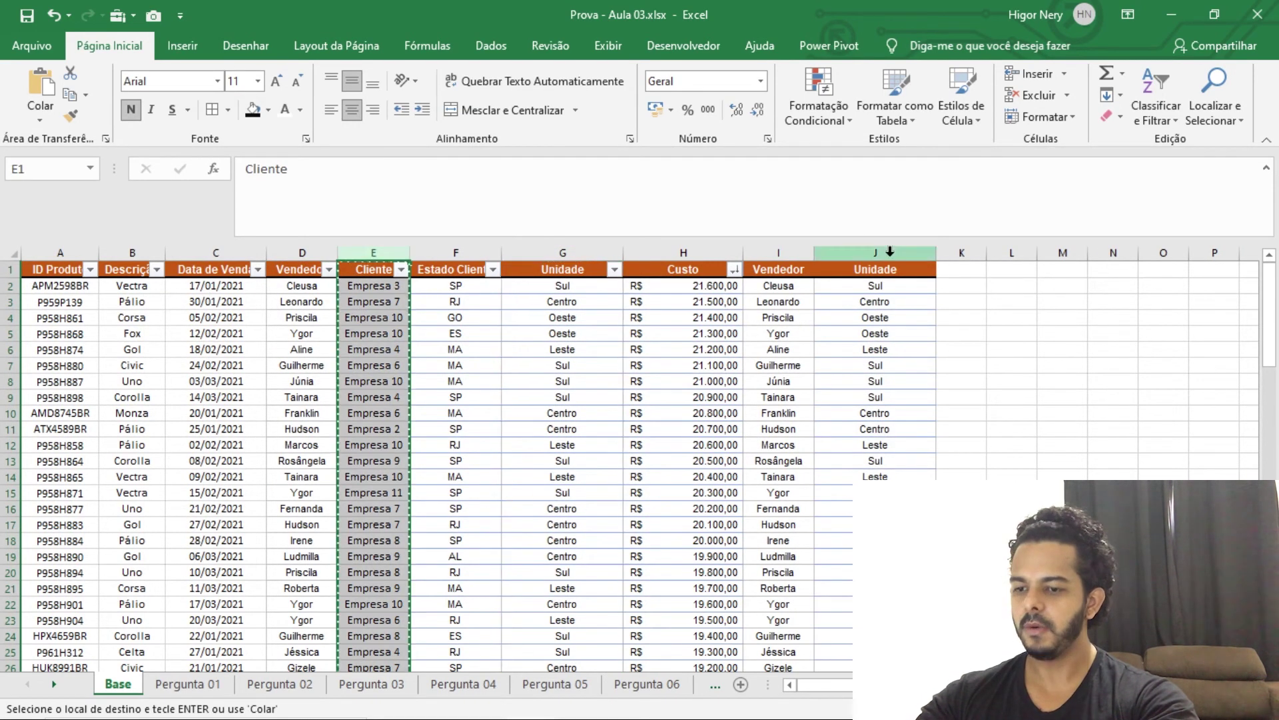
left_click(970, 253)
key("ctrl+v")
left_click(809, 339)
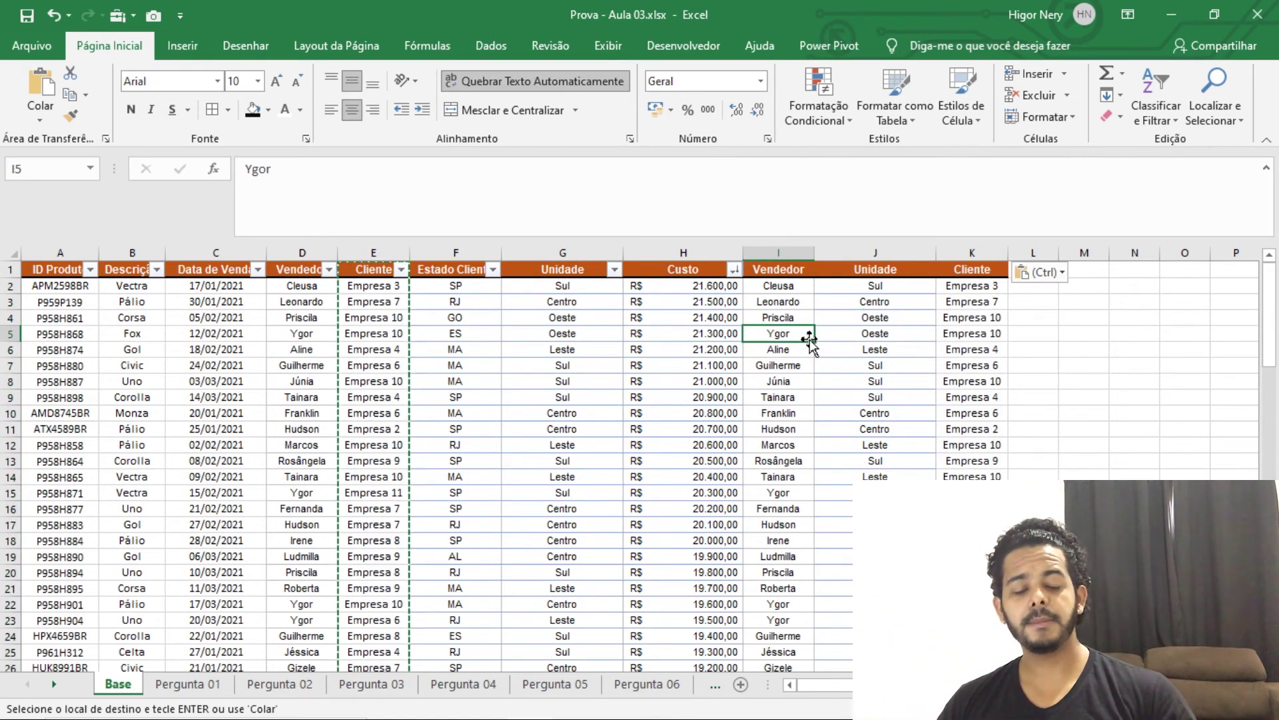
key("Escape")
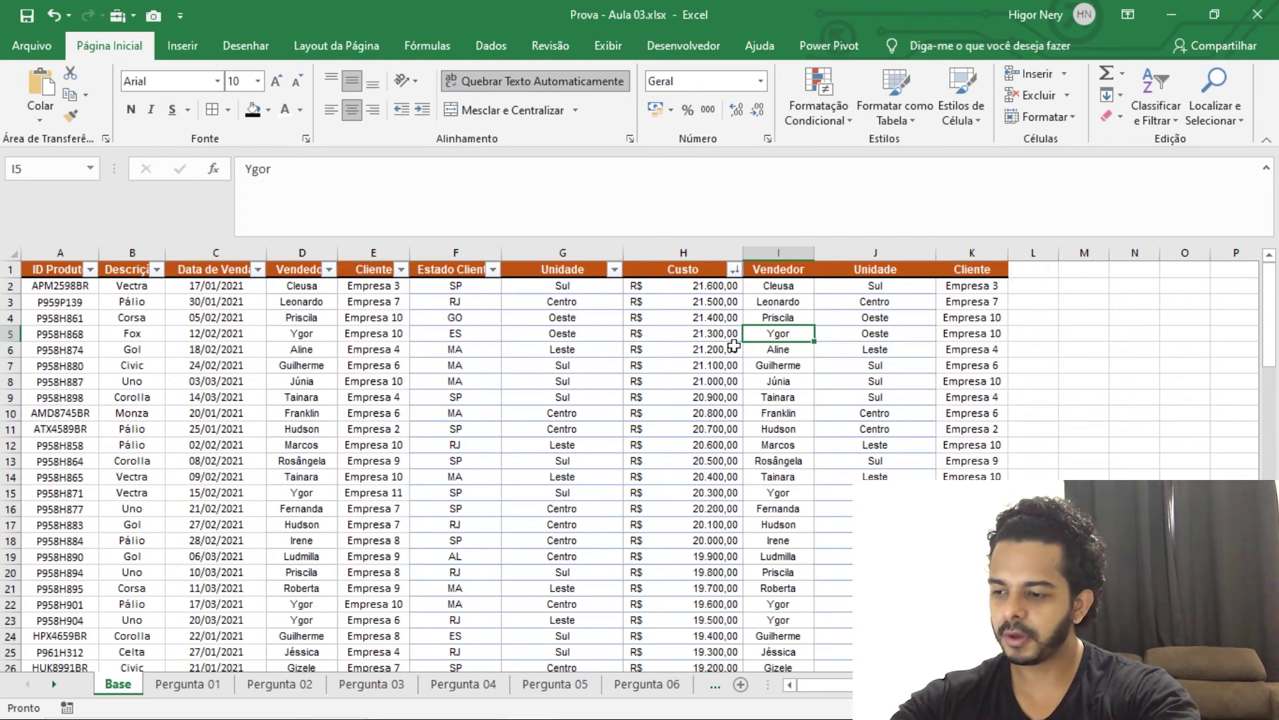
- Start a PROCV formula in F4 of the Pergunta 07 sheet with I4 as the lookup value
left_click(647, 684)
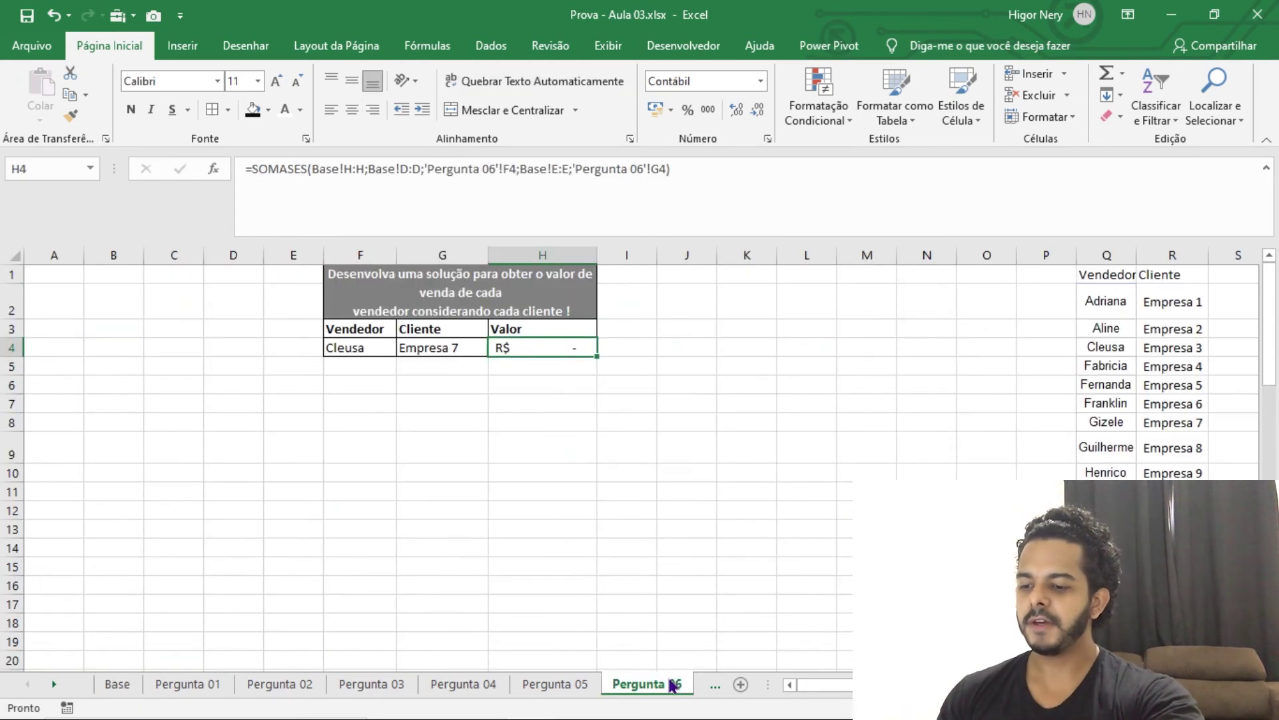
left_click(710, 687)
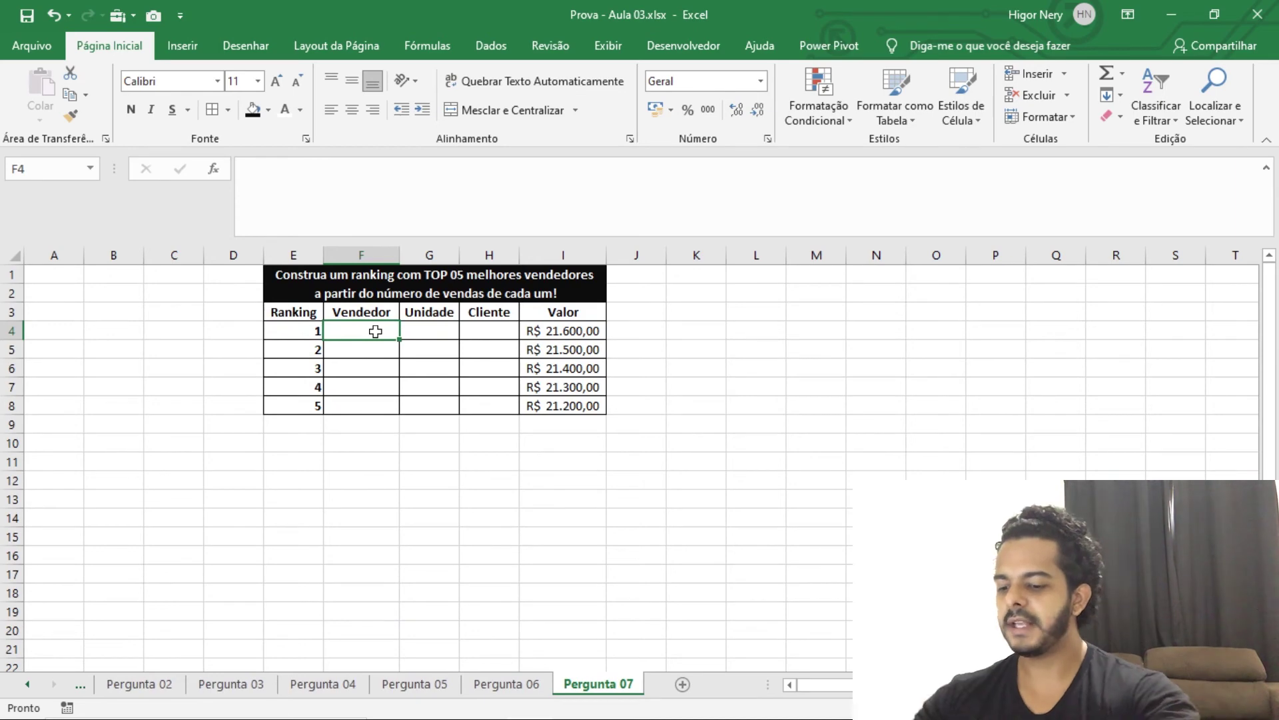
type("p")
key("BackSpace")
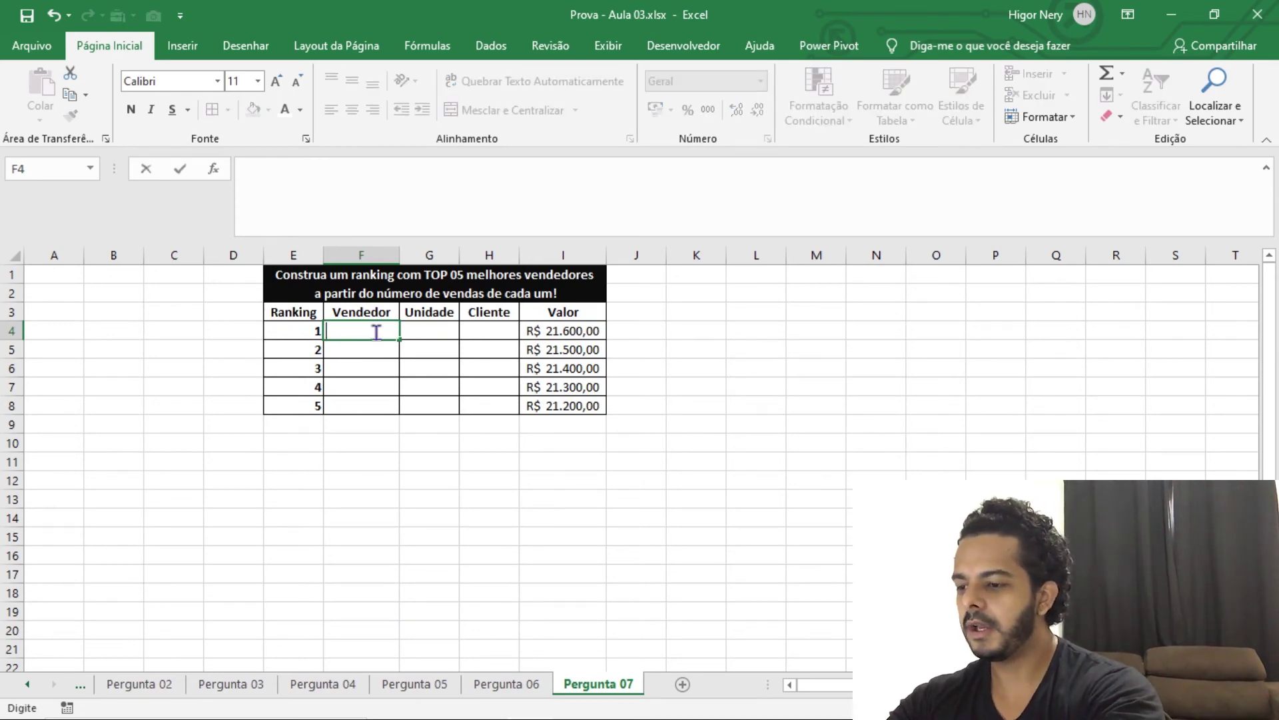
type("=procv")
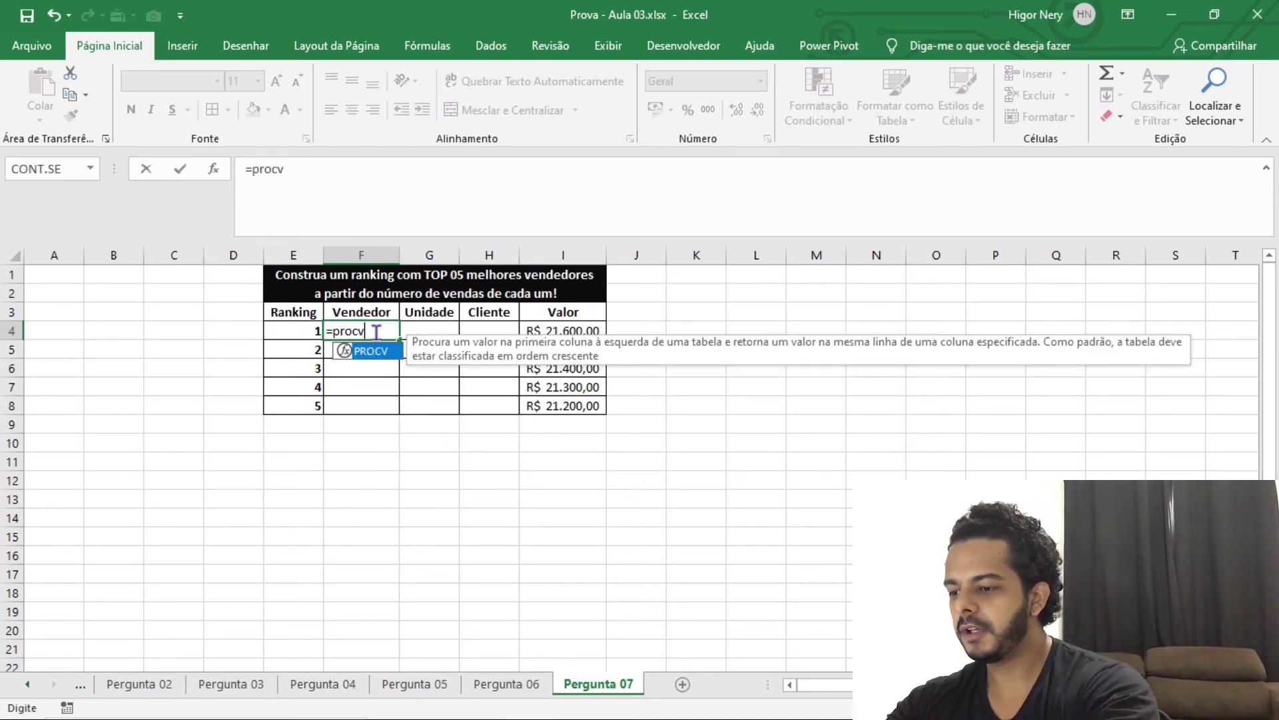
type("(")
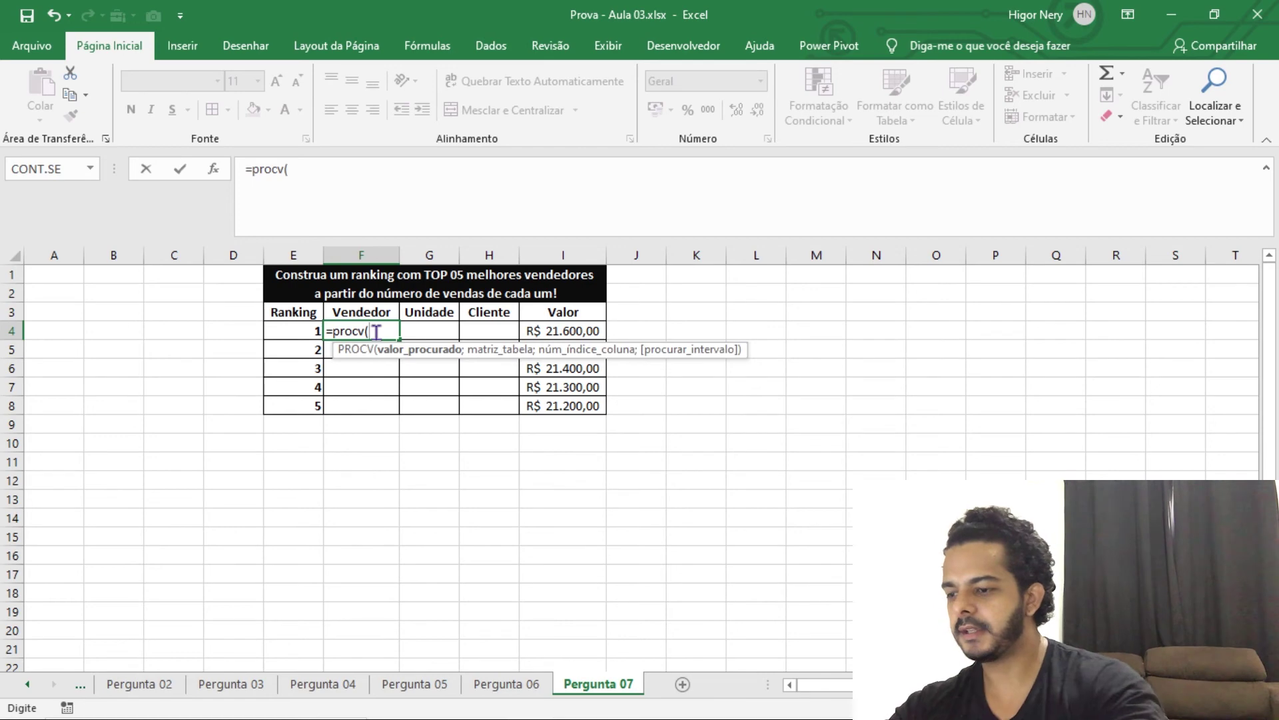
left_click(574, 327)
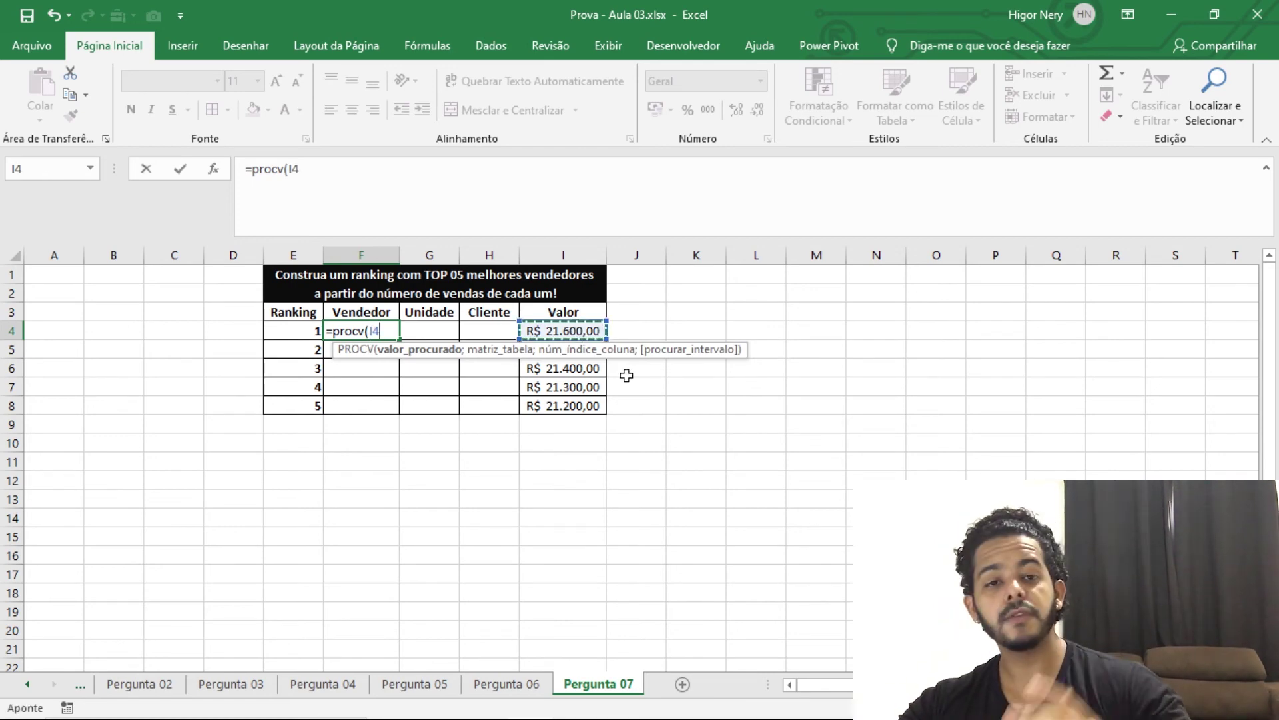
type(";")
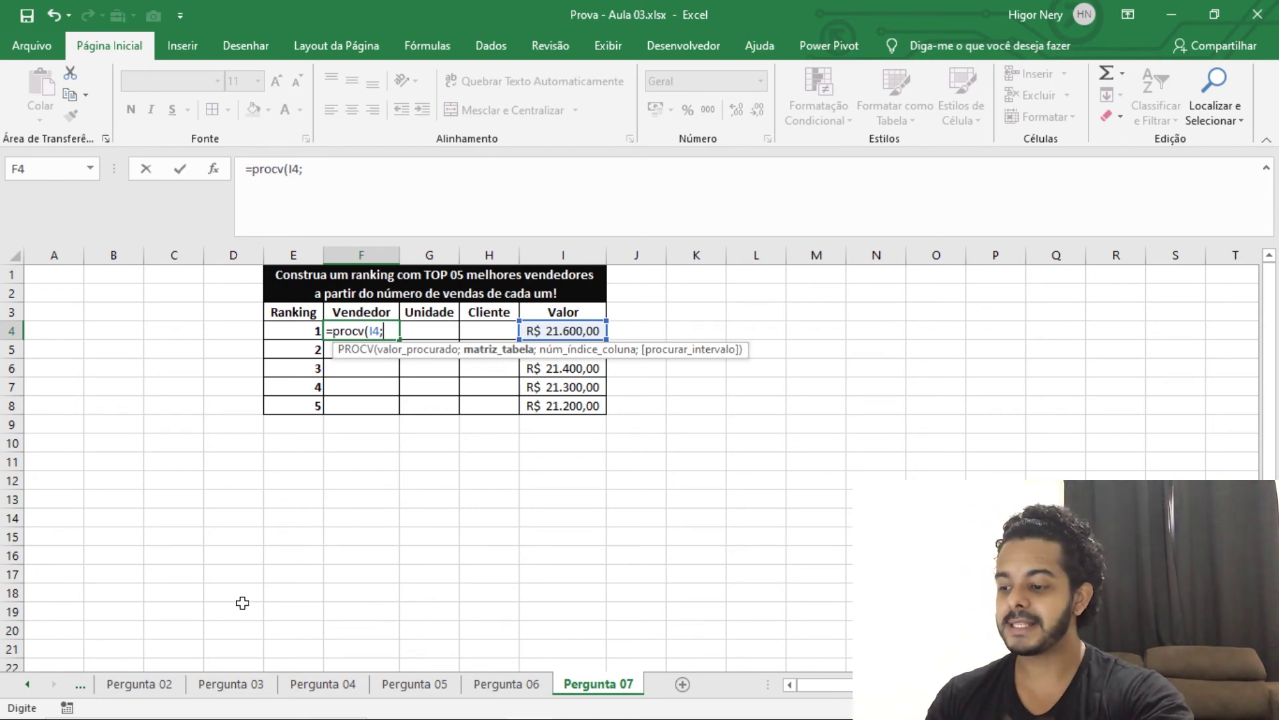
- Complete the PROCV in F4 with Base!H:K as the table, column index 2 and 0 for exact match
left_click(29, 685)
left_click(29, 684)
left_click(117, 684)
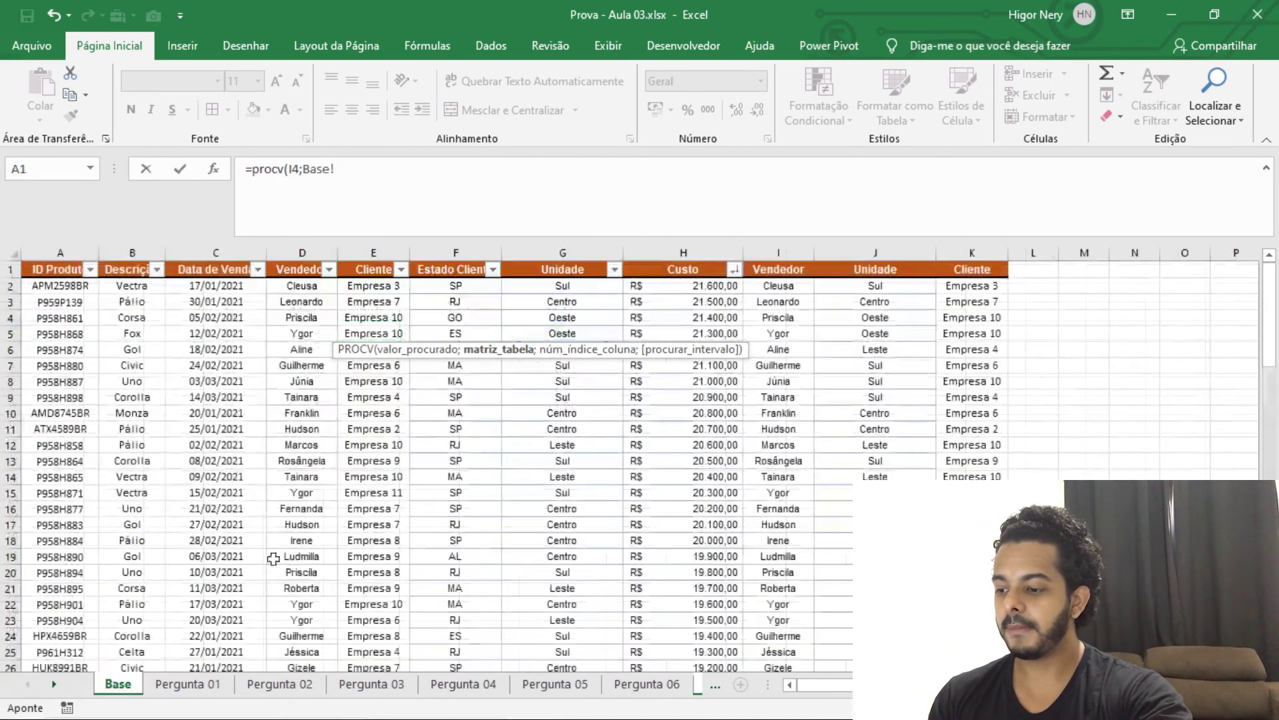
left_click_drag(680, 253, 960, 250)
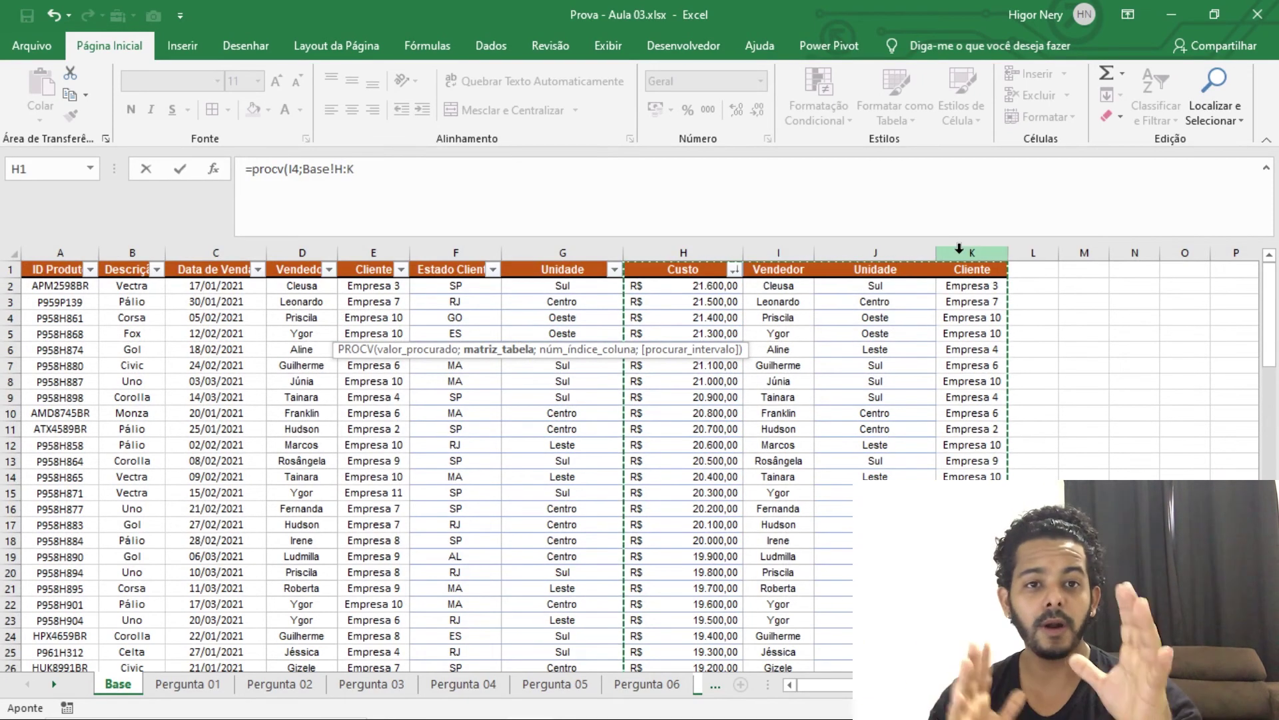
left_click(542, 163)
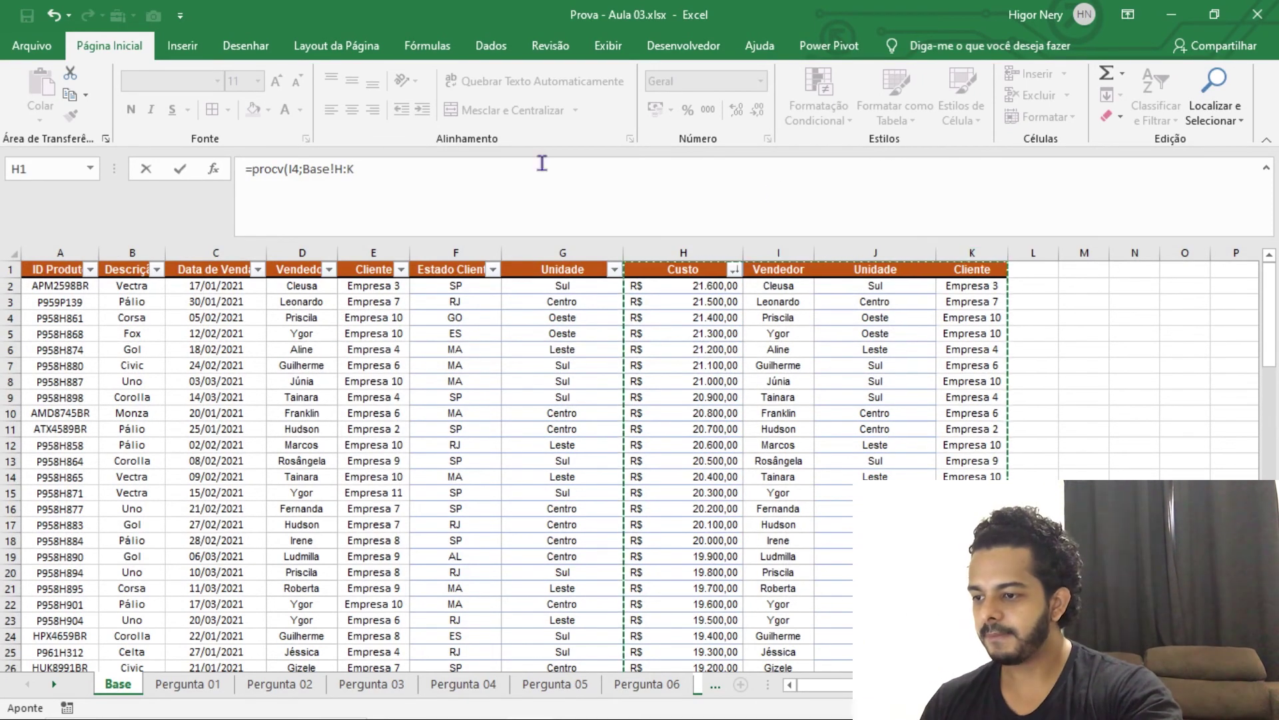
type(";2")
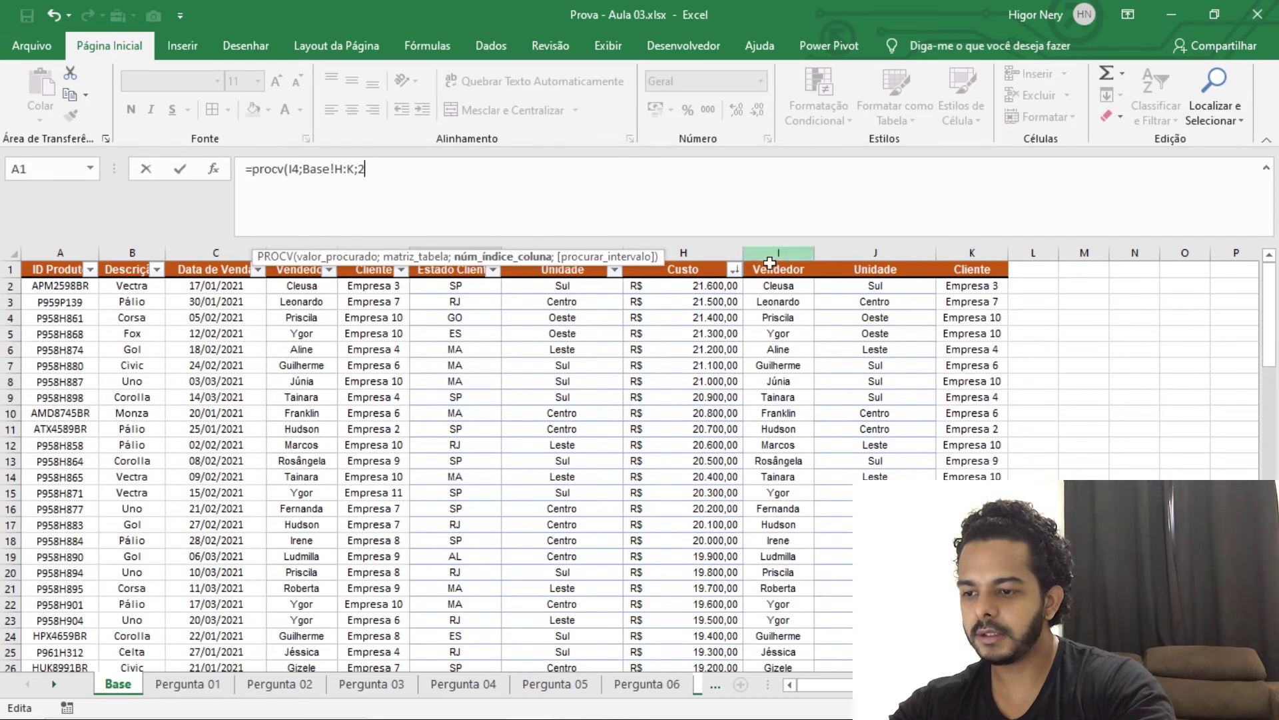
type(";0")
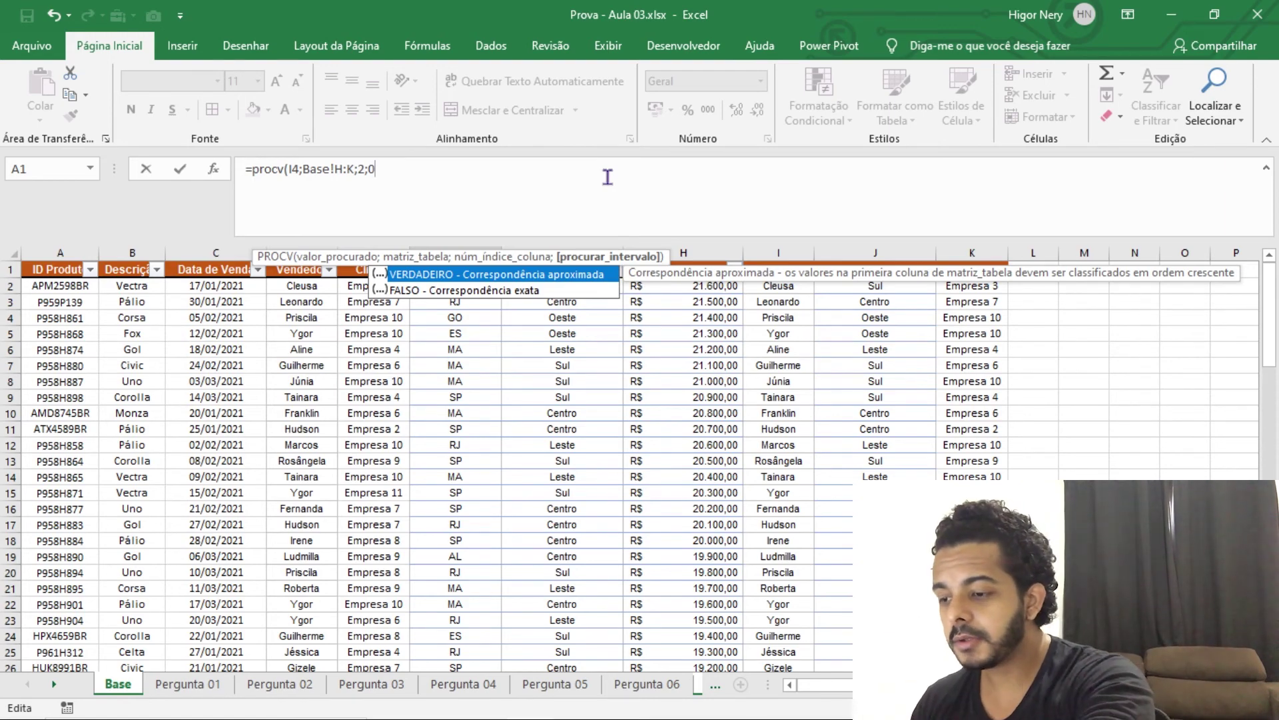
type(")")
key("Return")
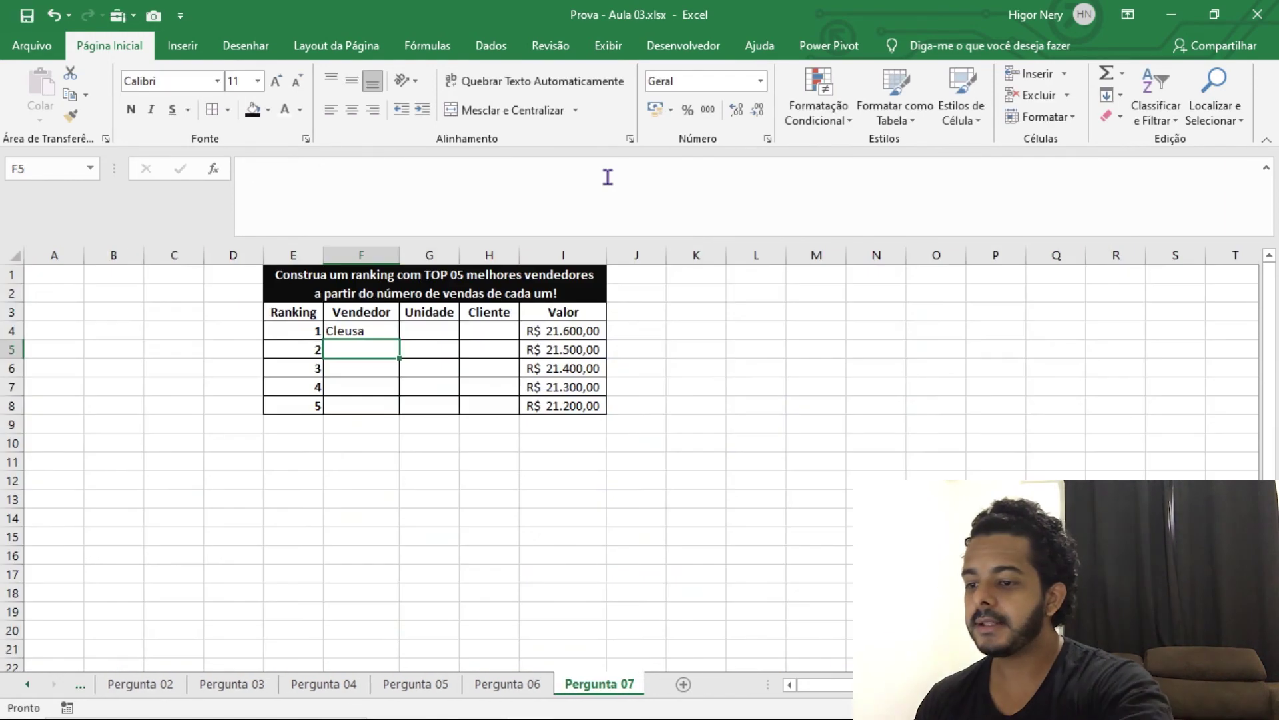
- Fill the PROCV formula from F4 down the Vendedor column to F8 and check the copied formula in F7
left_click(559, 332)
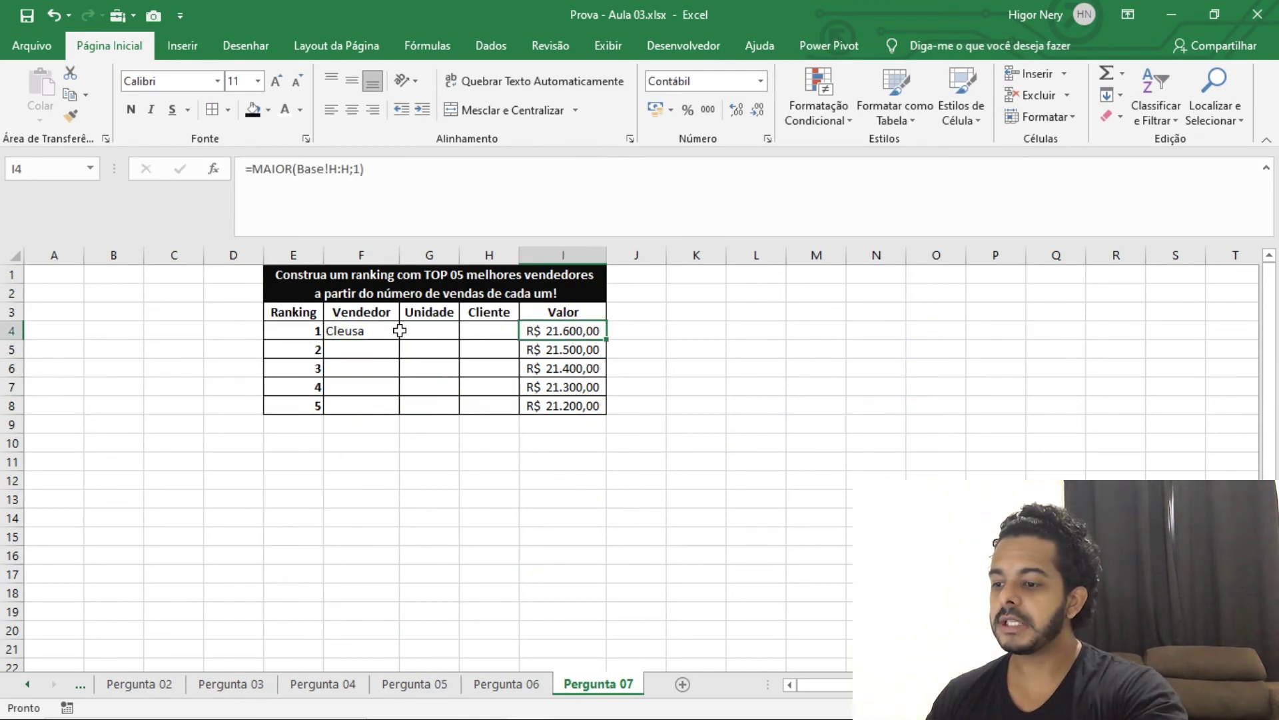
left_click(390, 331)
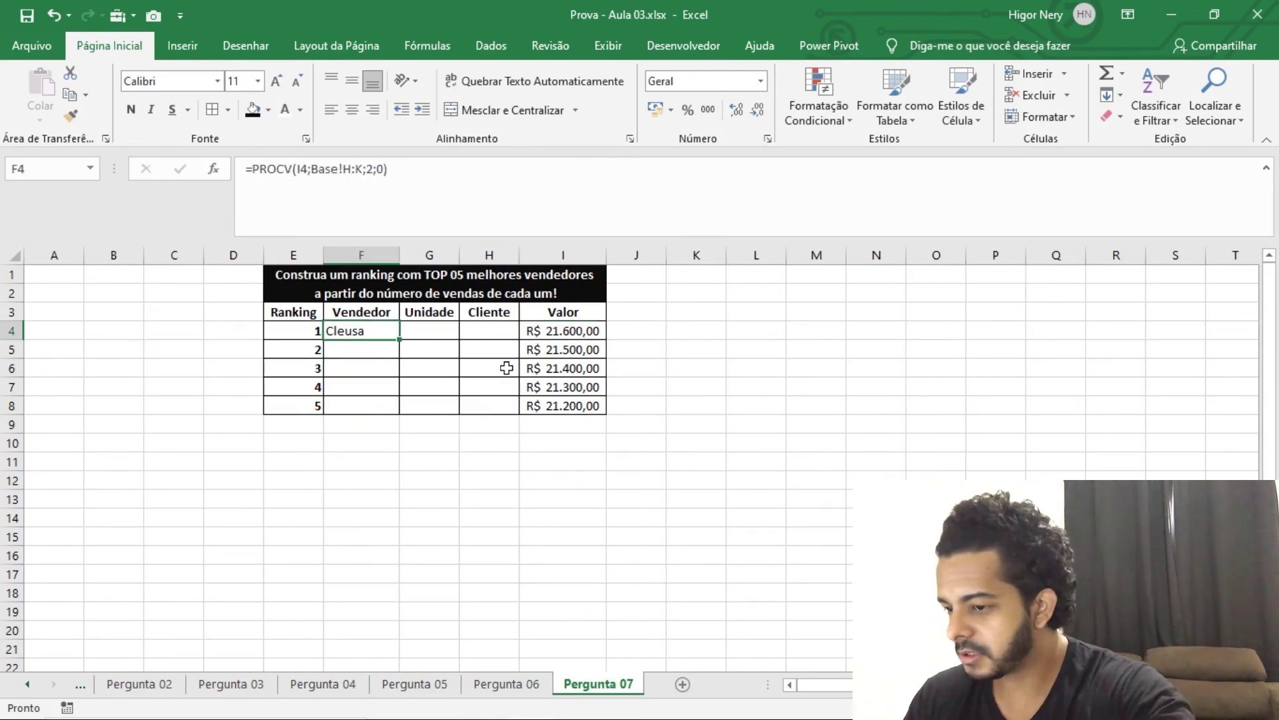
double_click(400, 340)
left_click(448, 445)
left_click(363, 387)
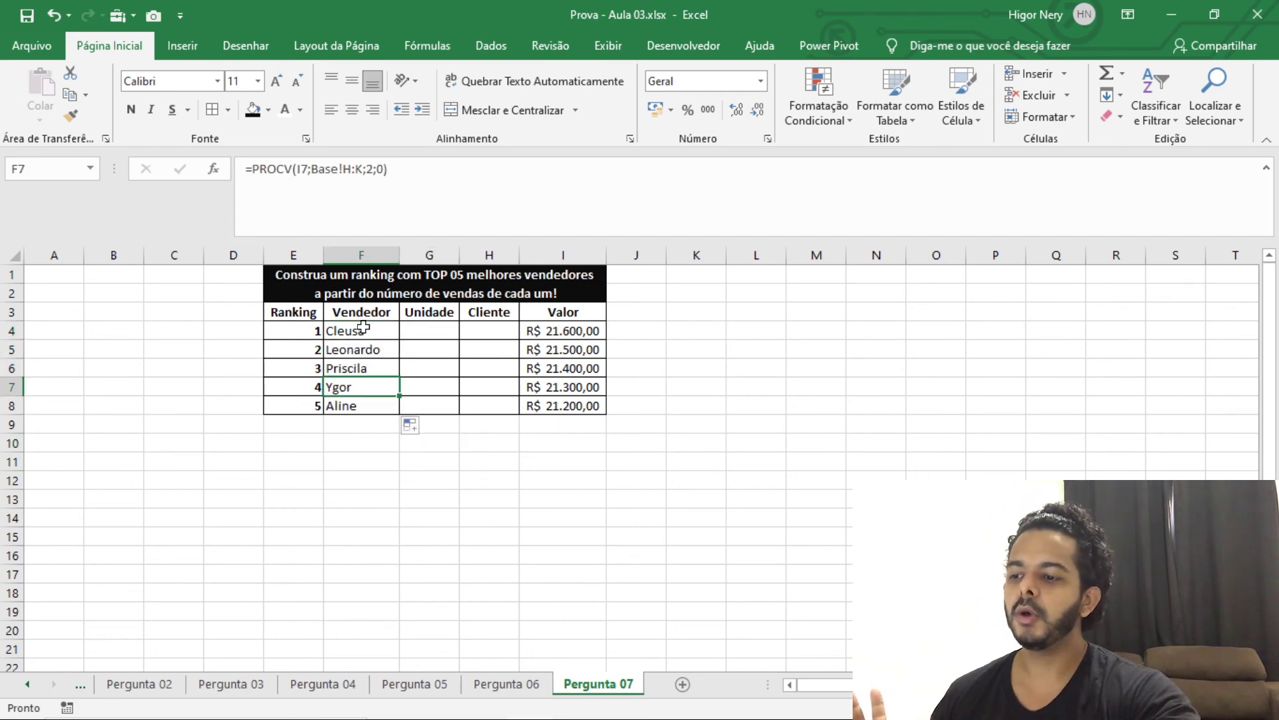
- Make the table range in F4's PROCV formula absolute as Base!$H:$K
left_click(363, 328)
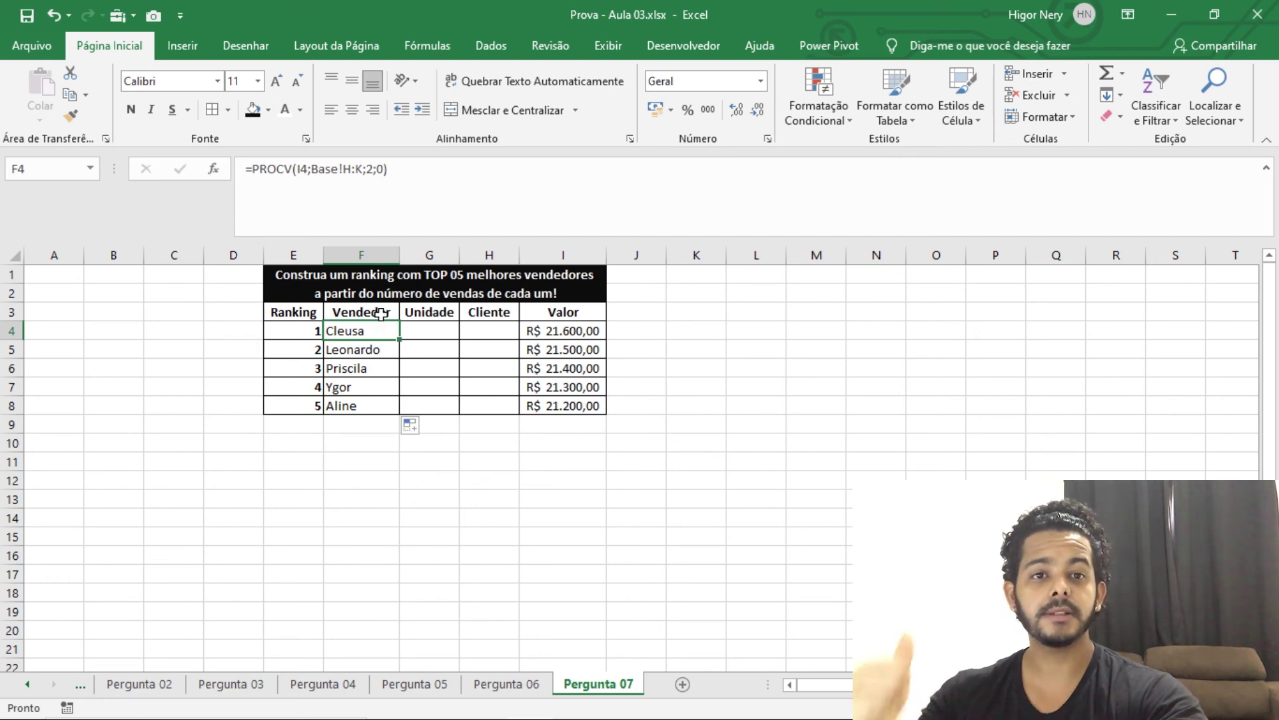
left_click(343, 172)
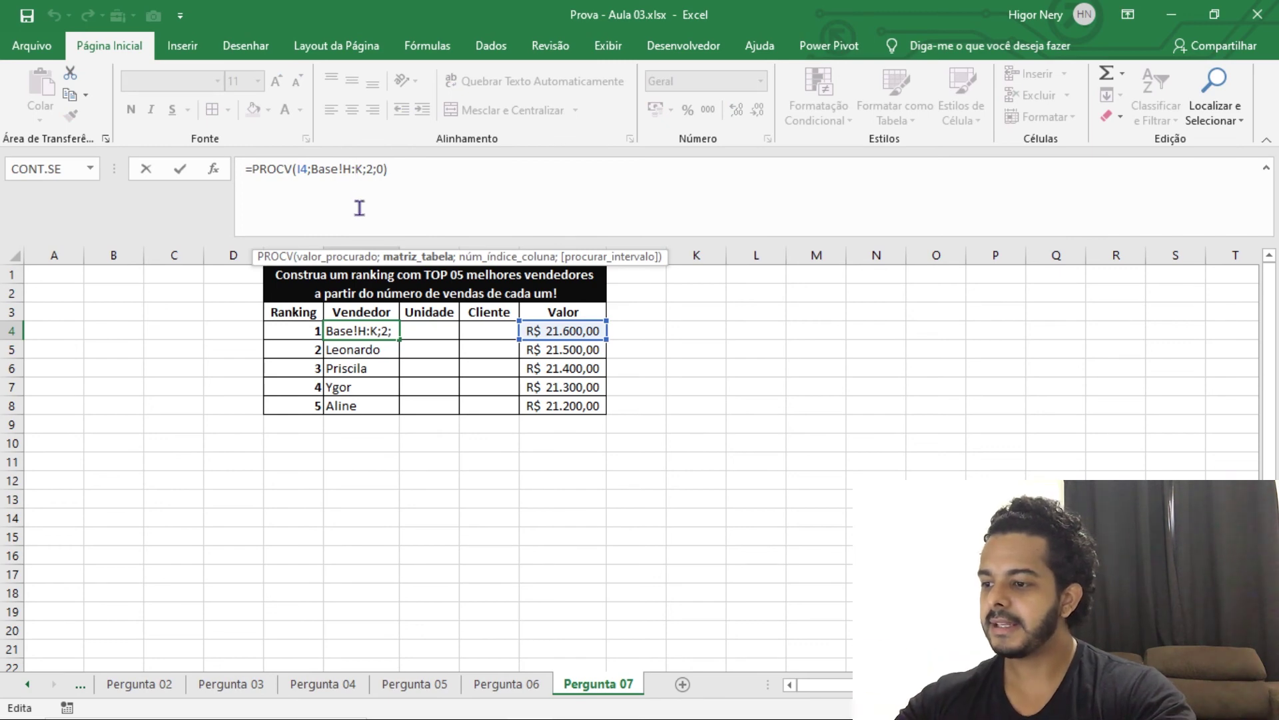
key("F4")
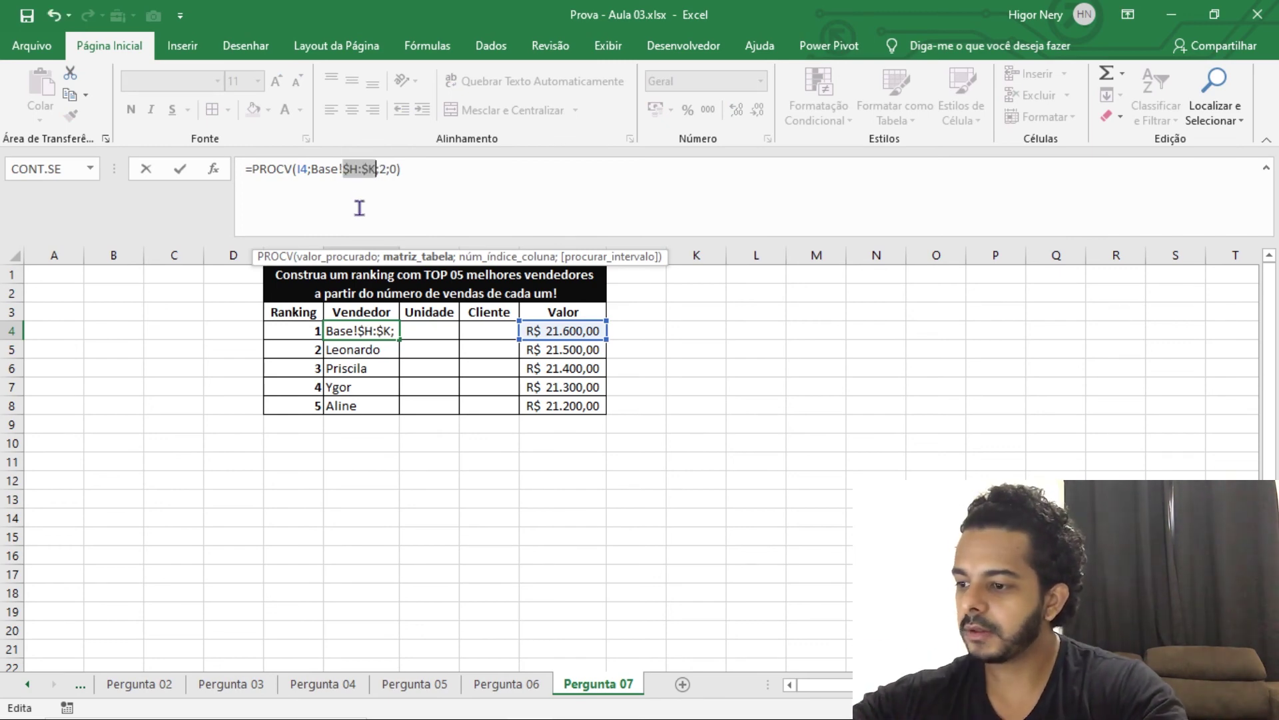
key("Return")
- Fill F4's PROCV formula across to the Unidade and Cliente cells G4:H4 and inspect the lookup reference in G4
left_click(374, 331)
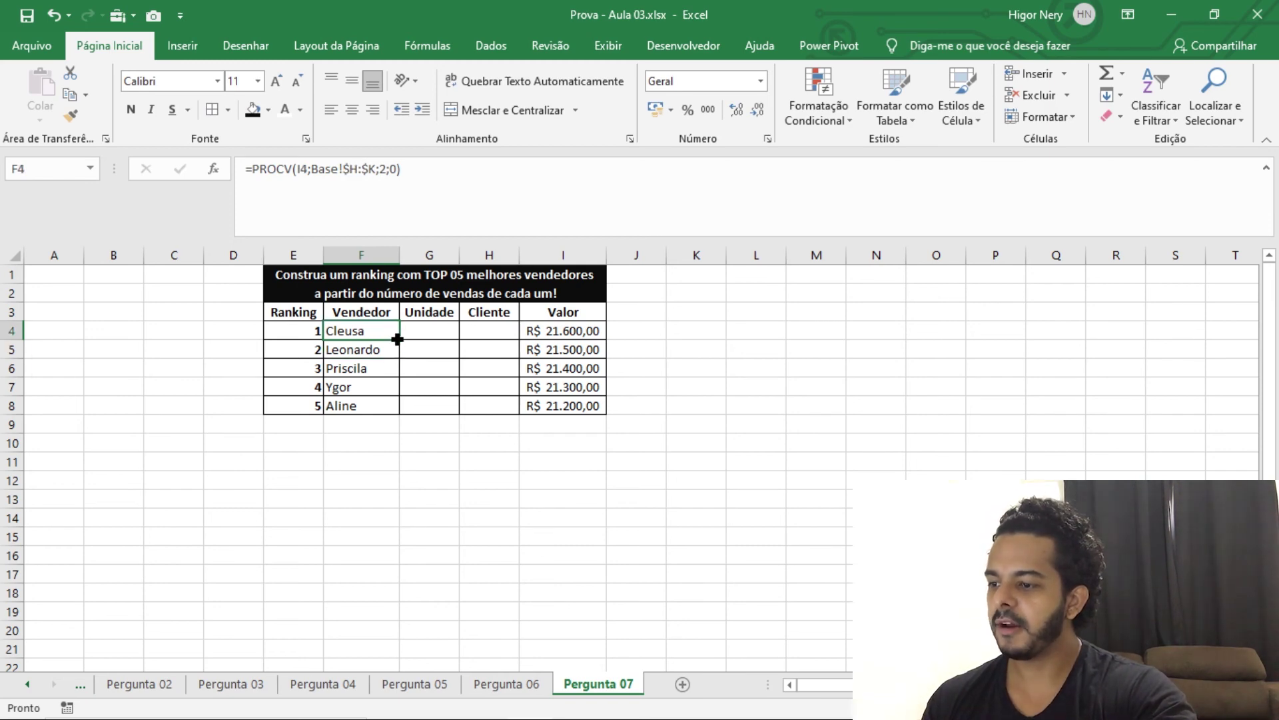
left_click_drag(398, 339, 493, 337)
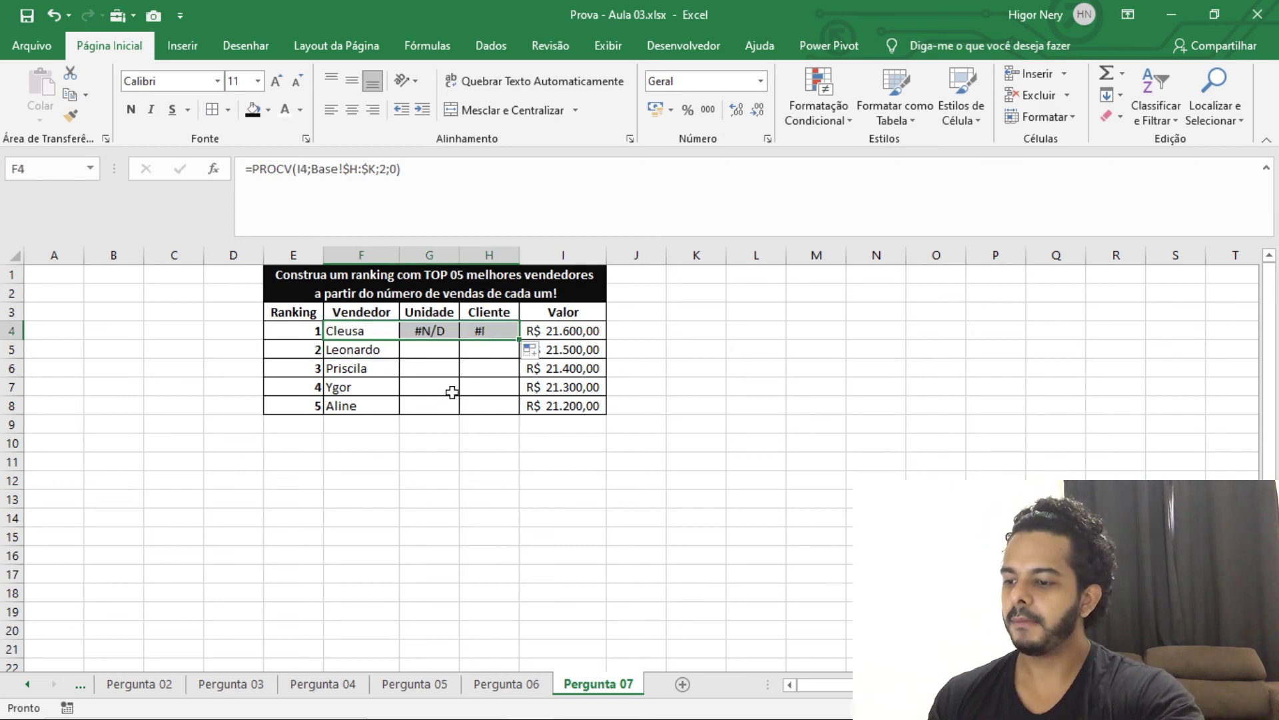
left_click(443, 331)
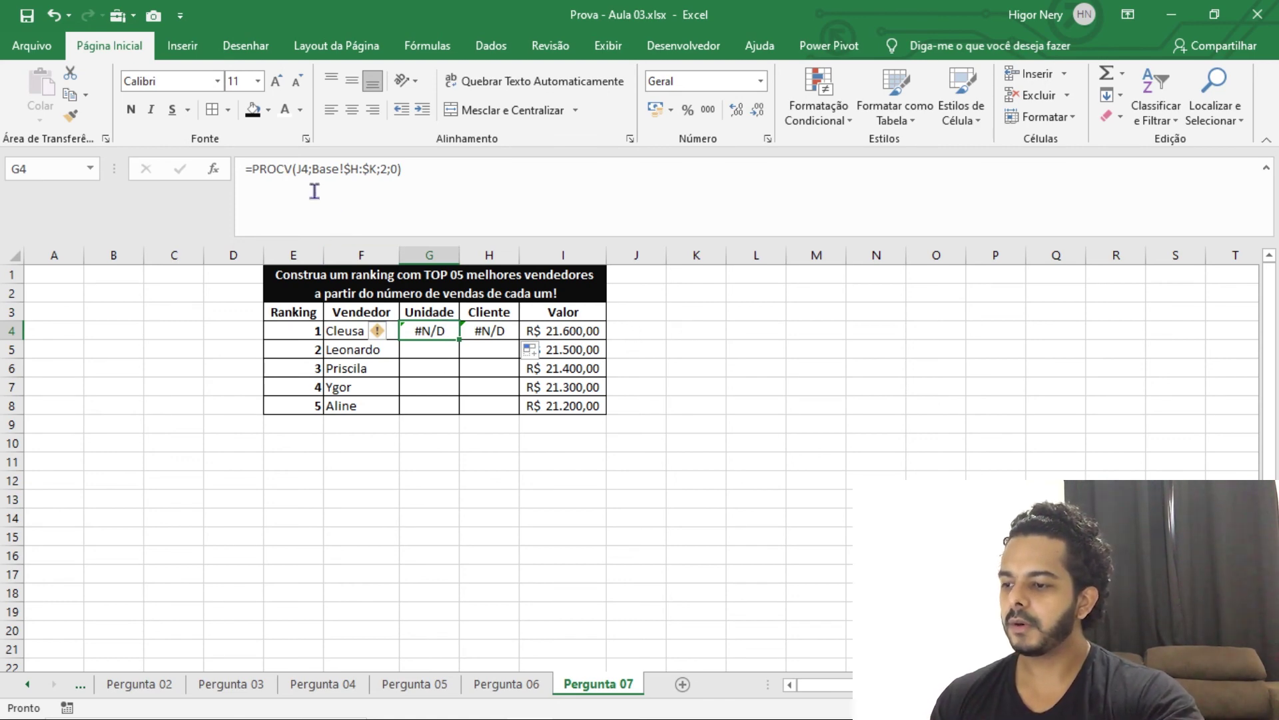
left_click(294, 169)
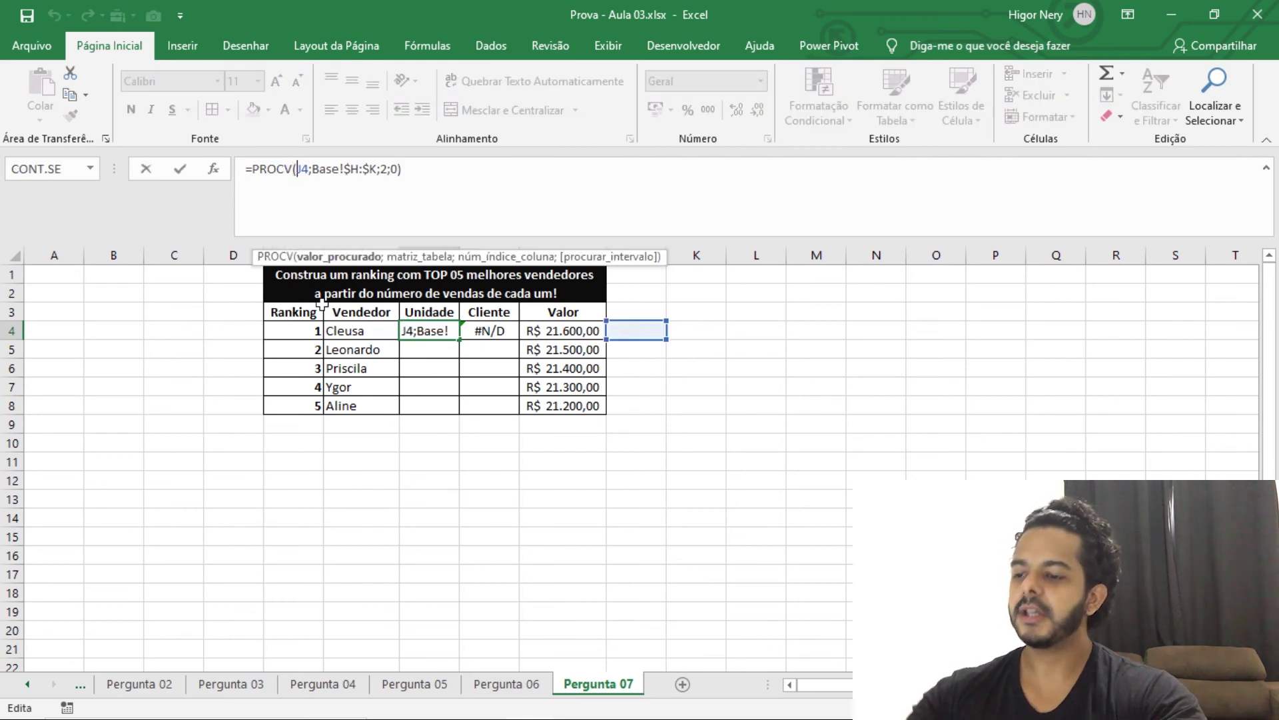
- Lock the column of the lookup value in F4's PROCV formula as $I4
left_click(357, 333)
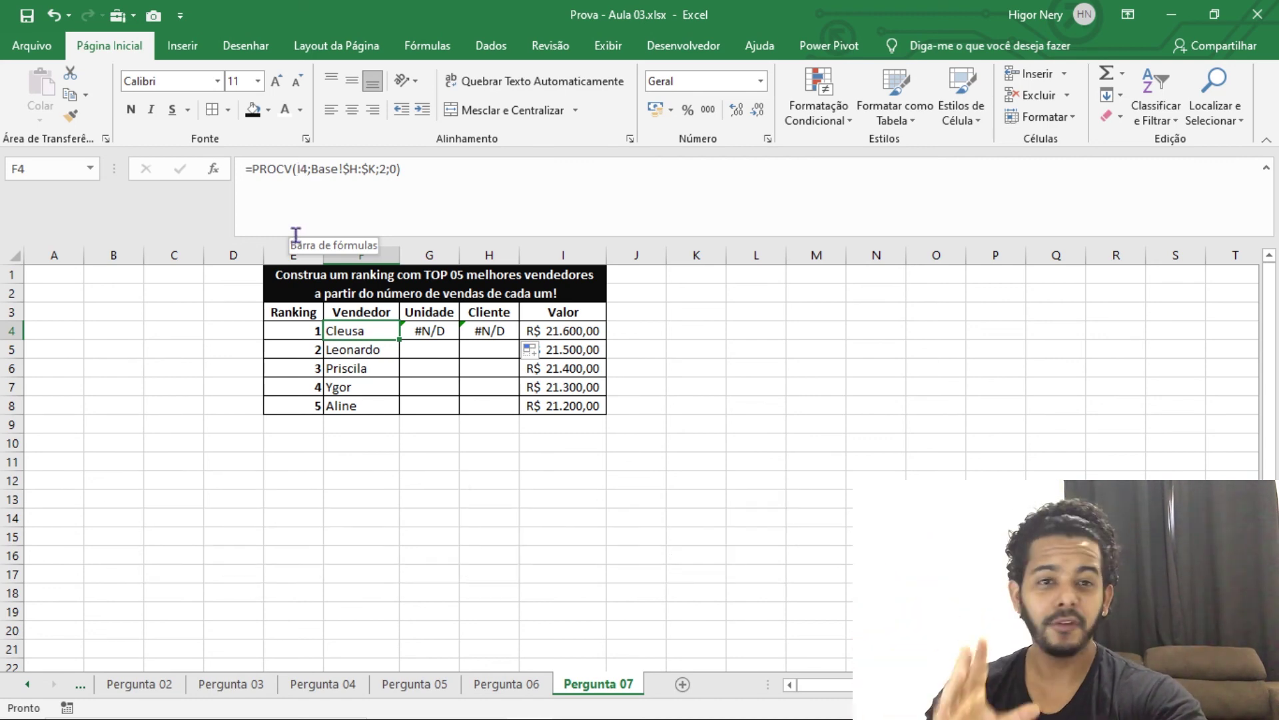
left_click(296, 170)
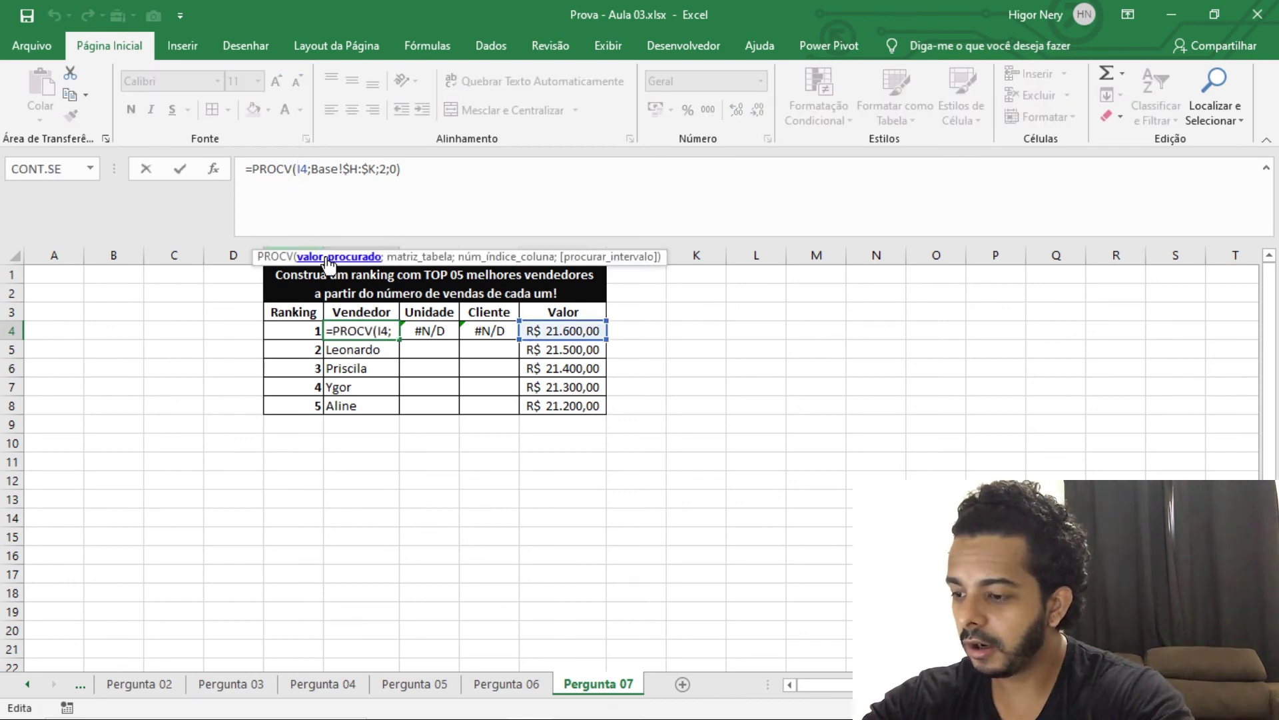
type("$")
key("Return")
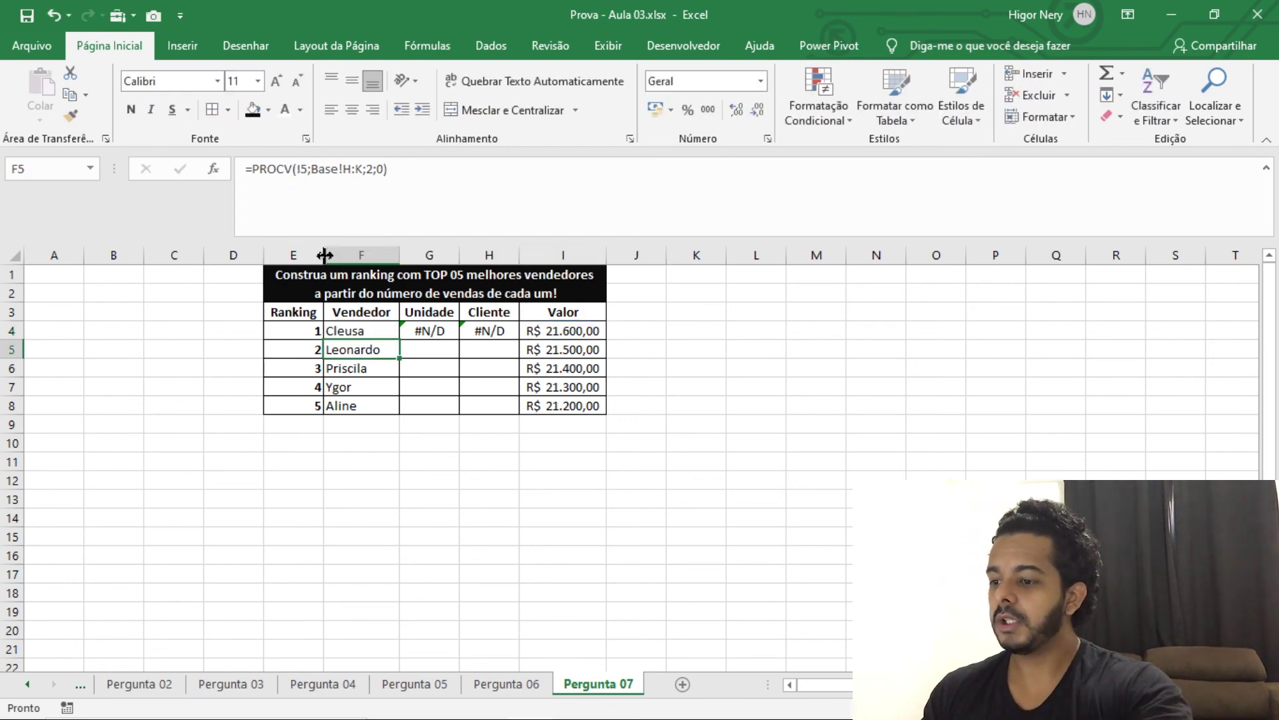
- Fill F4's corrected PROCV formula across to the Unidade and Cliente cells G4:H4 and inspect the copied formula in G4
left_click(393, 333)
left_click_drag(399, 339, 496, 342)
left_click(445, 371)
double_click(430, 331)
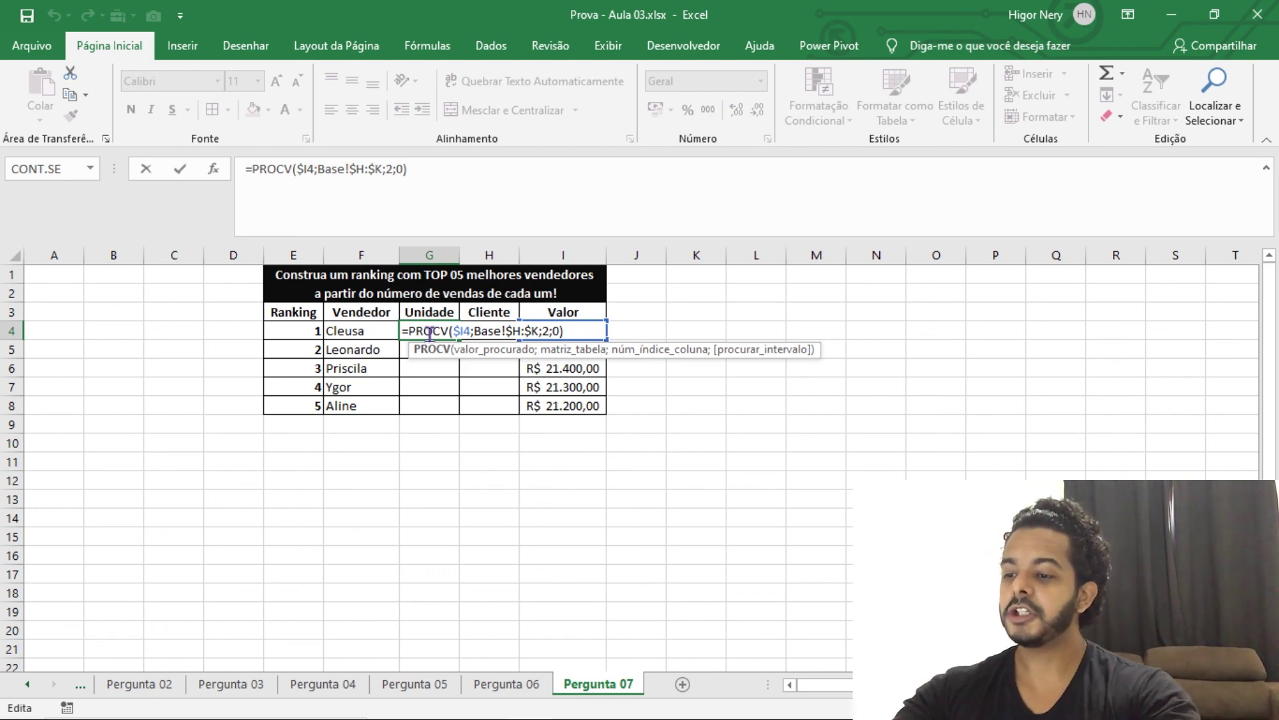
key("Escape")
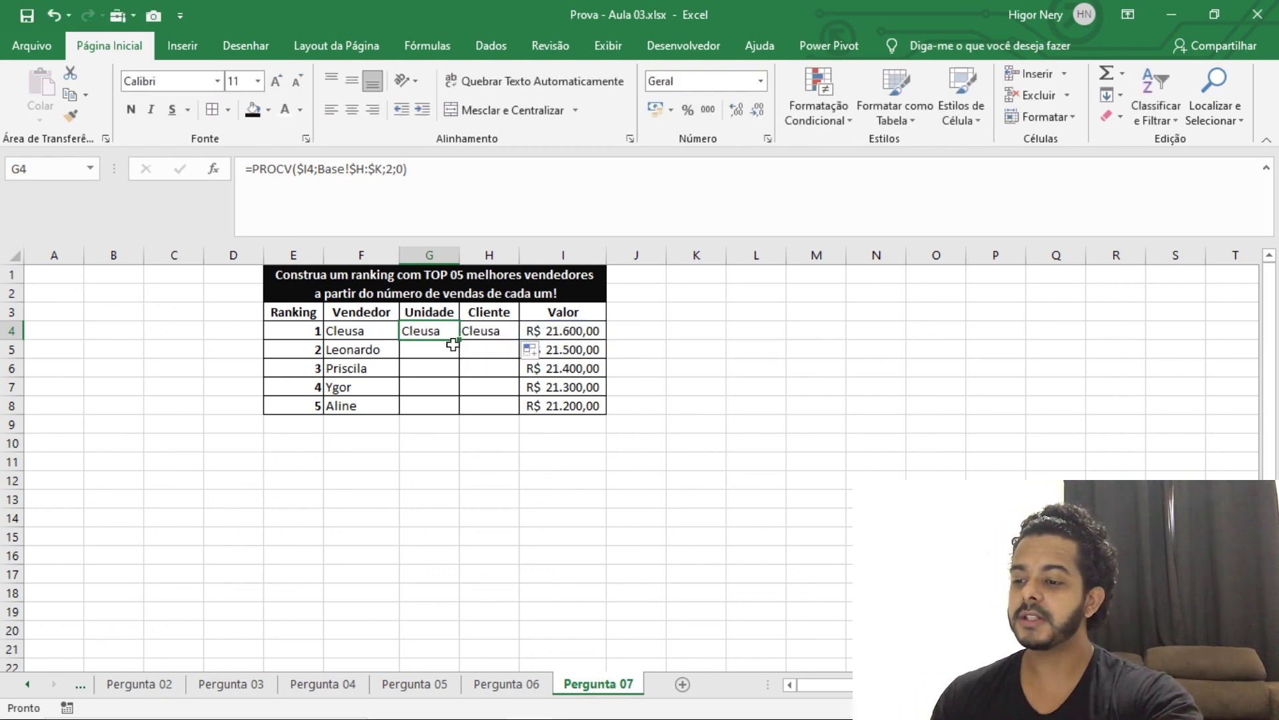
left_click(364, 333)
left_click(391, 171)
double_click(391, 171)
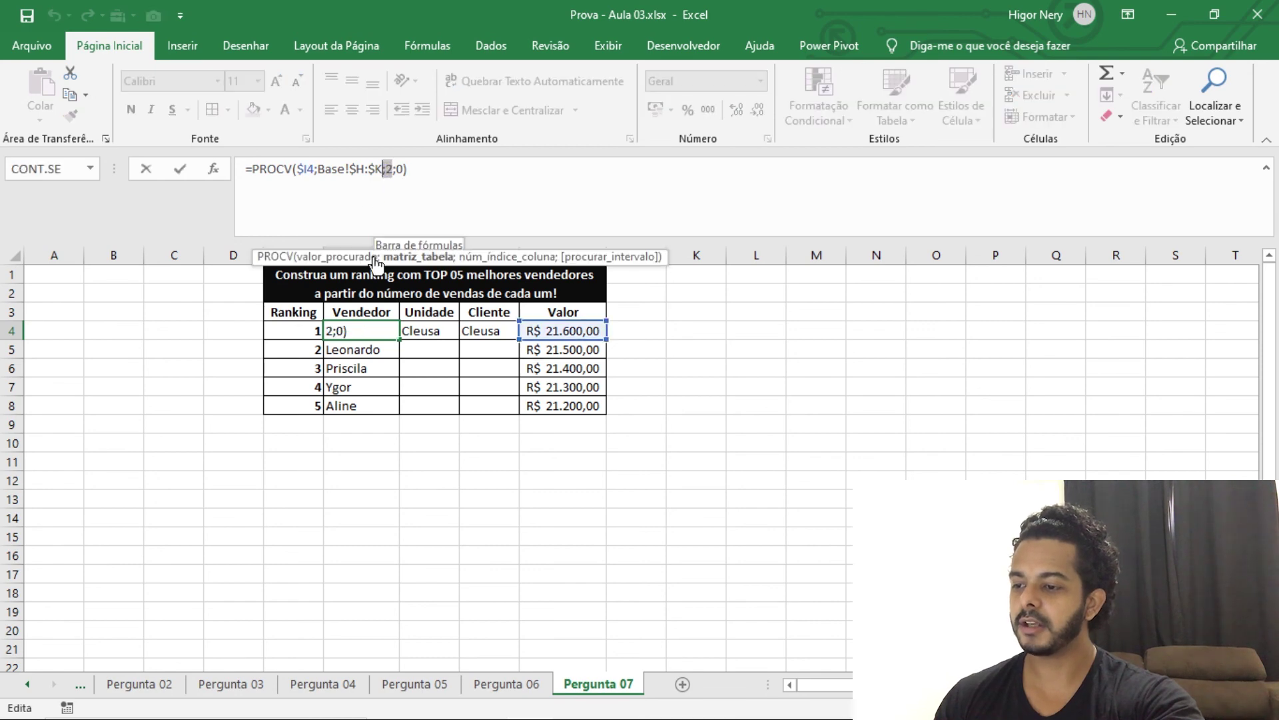
key("Escape")
- Set the column index in G4's PROCV formula to 3 so it returns the seller's unit
left_click(417, 331)
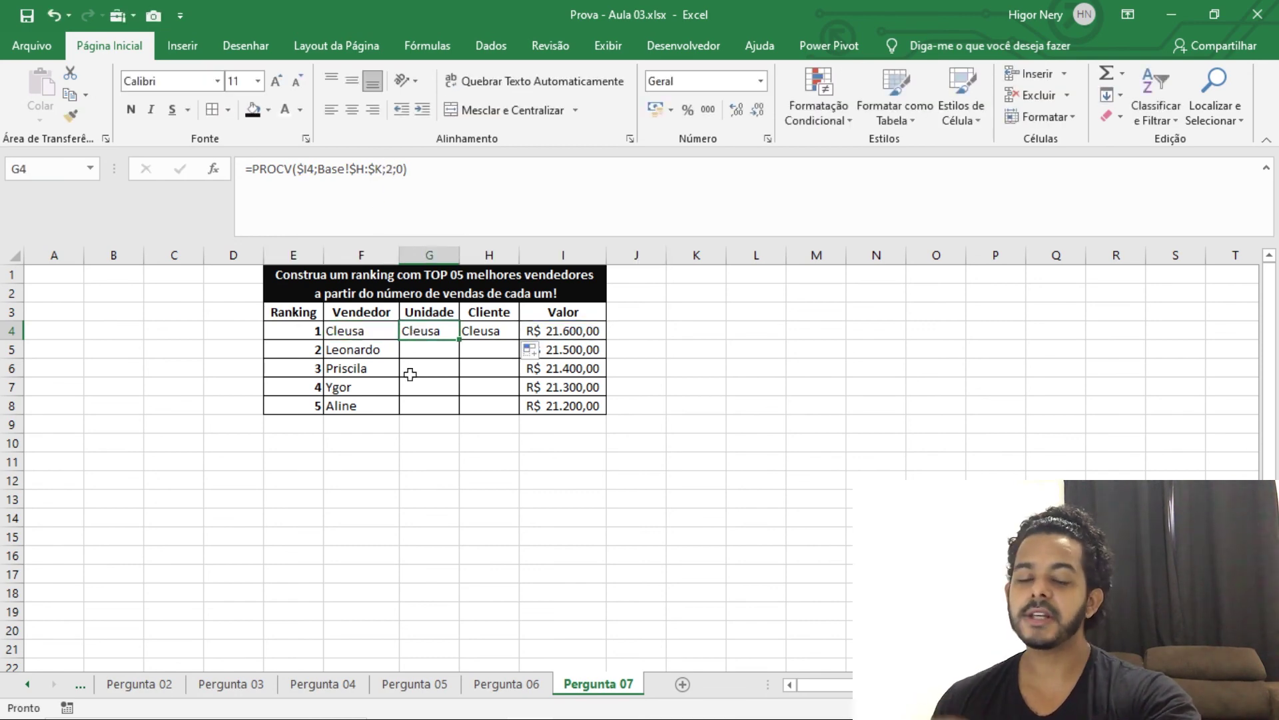
double_click(389, 170)
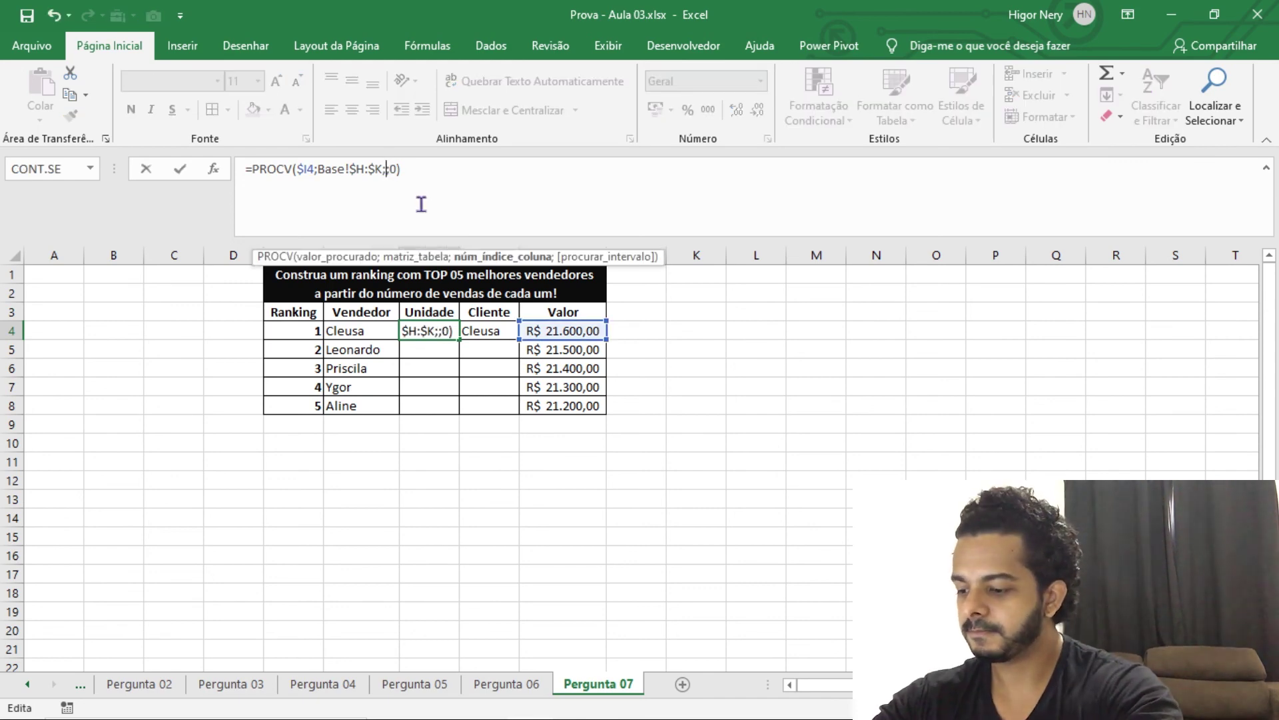
type("3")
key("Return")
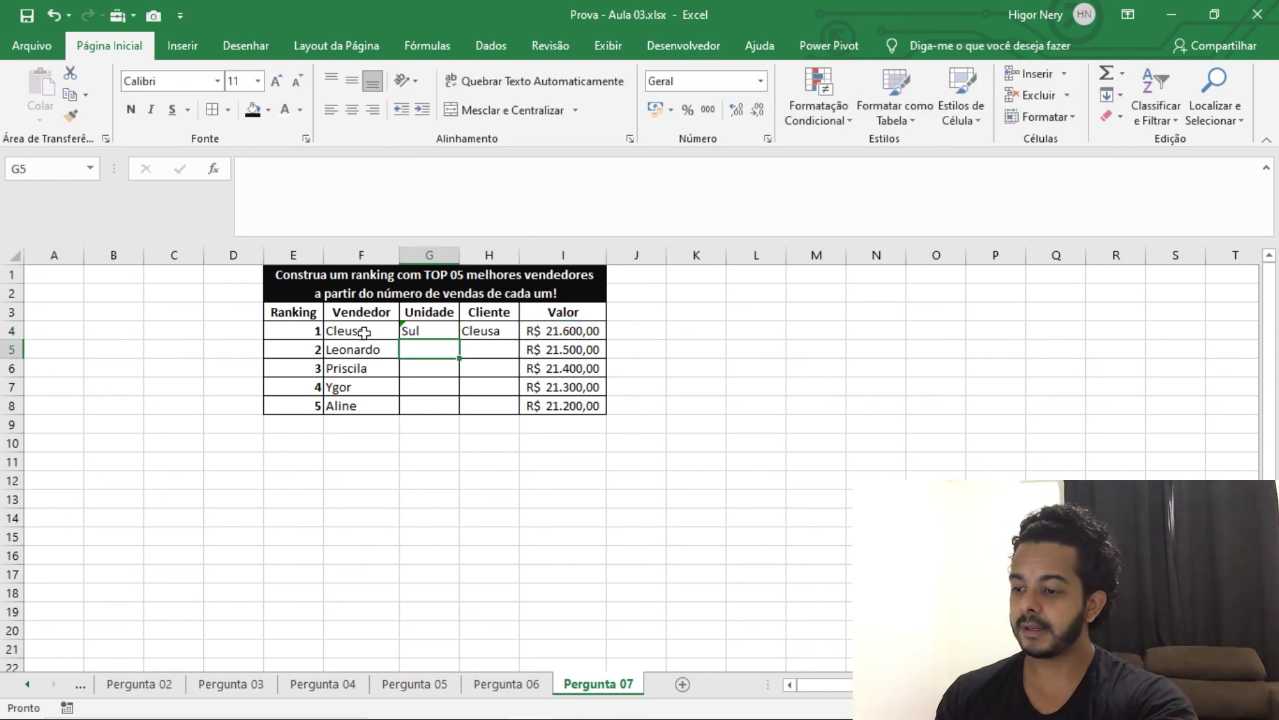
- Set the column index in H4's PROCV formula to 4 so it returns the client
left_click(415, 330)
left_click(504, 327)
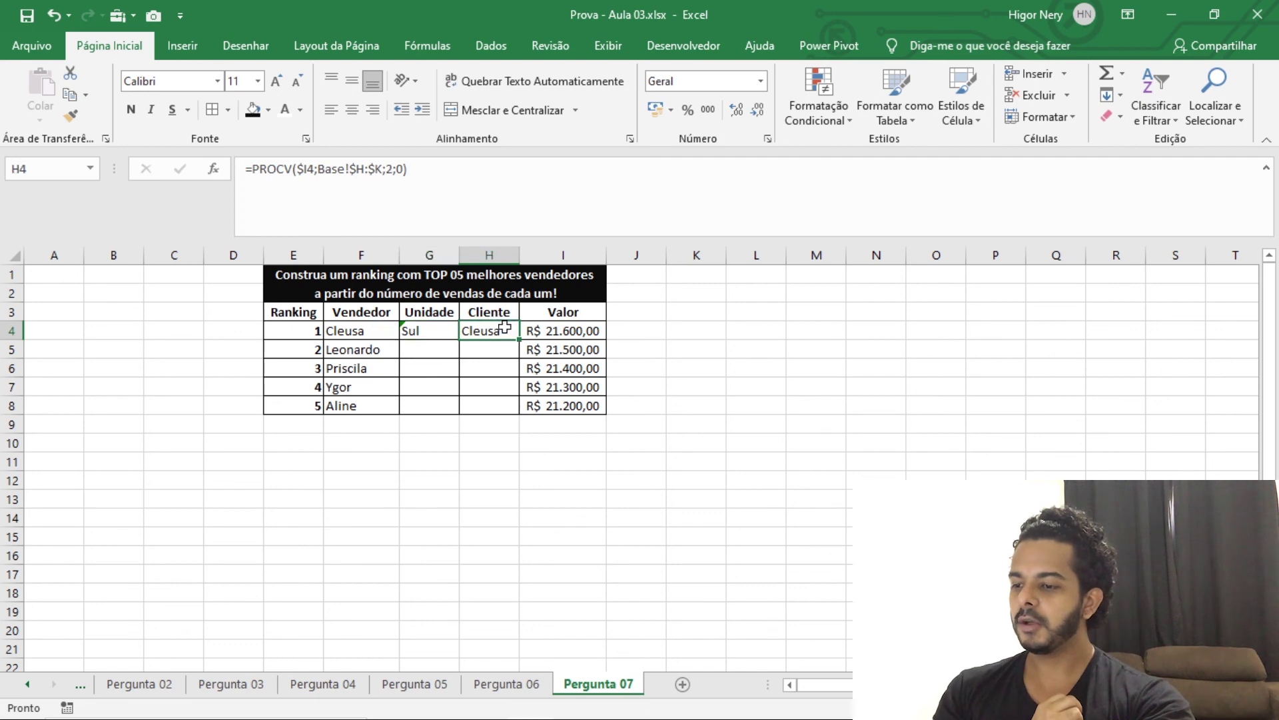
double_click(392, 169)
type("4")
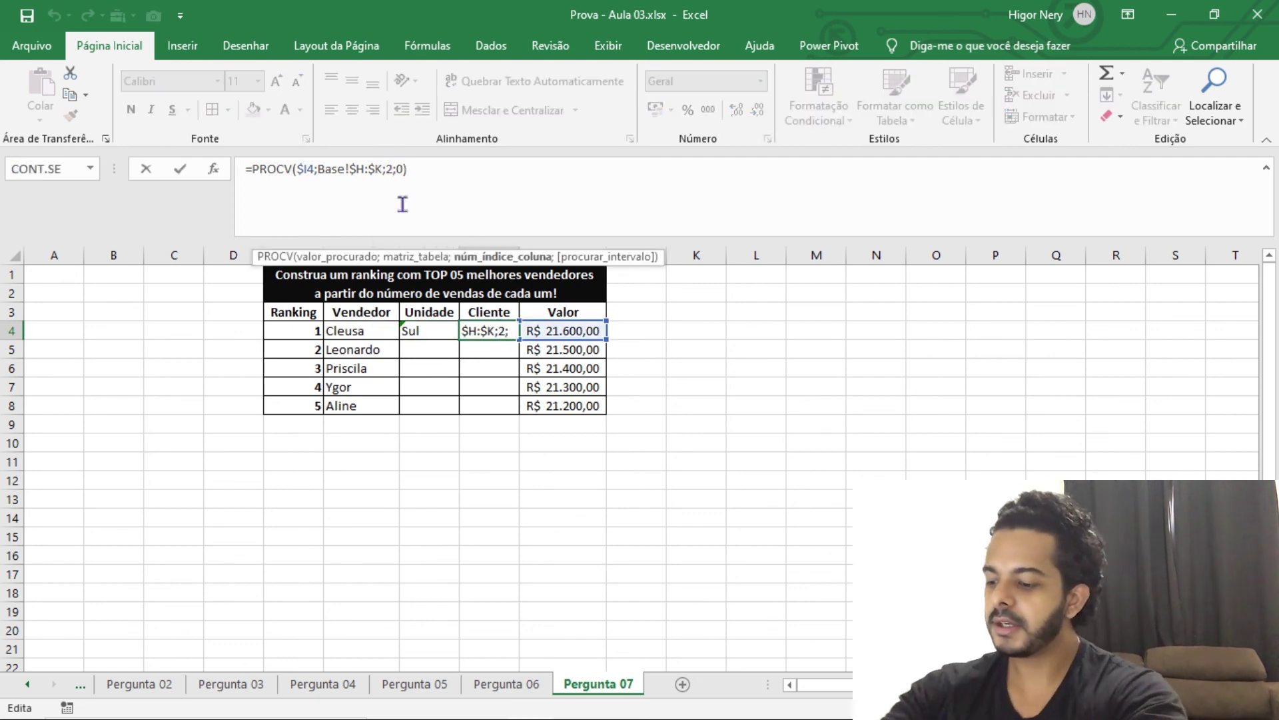
key("Return")
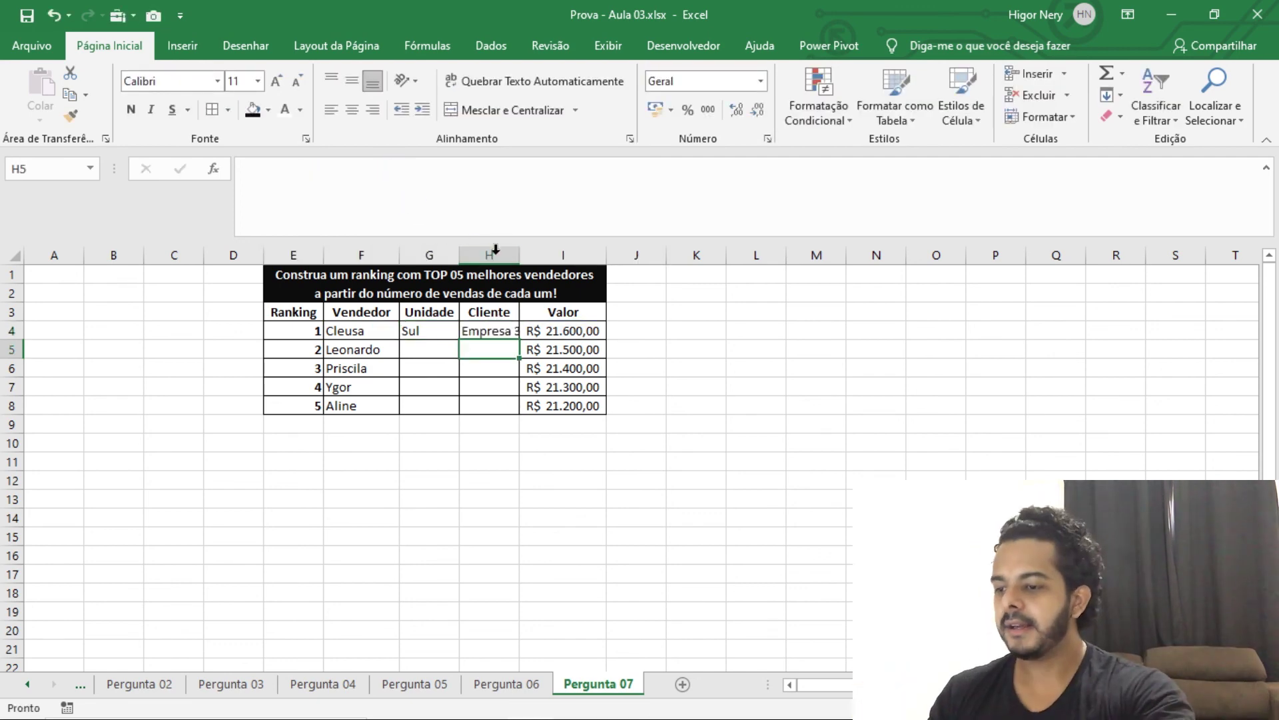
- Autofit the width of column H and fill H4's PROCV formula down the Cliente column to H8
double_click(523, 248)
left_click(508, 328)
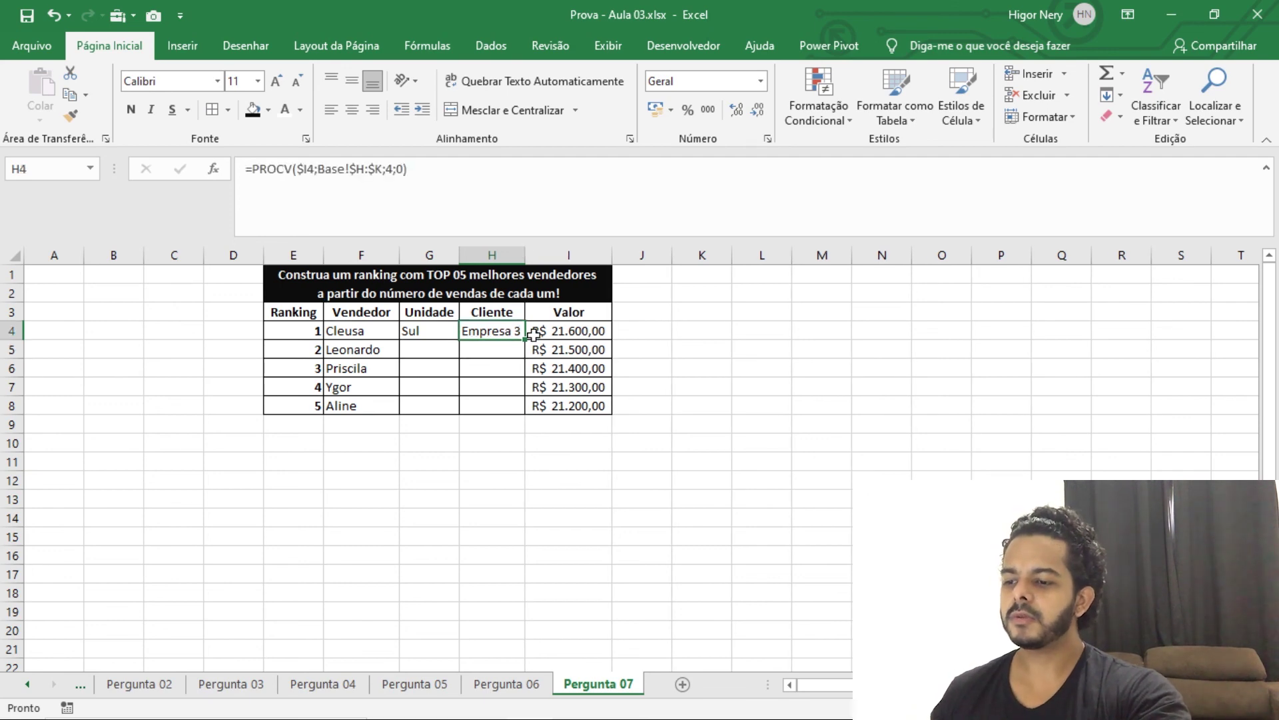
double_click(525, 340)
- Fill G4's PROCV formula down the Unidade column to G8 and autofit column H to its filled client names
left_click(425, 333)
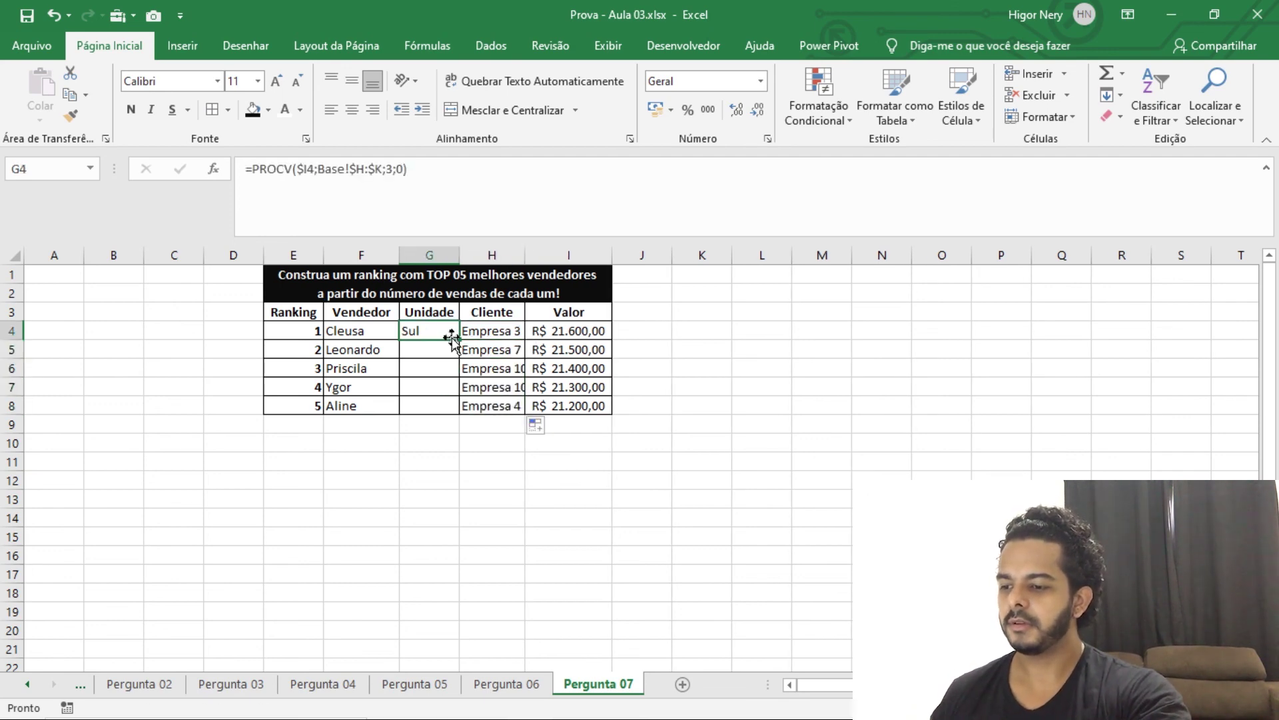
double_click(457, 339)
left_click(428, 441)
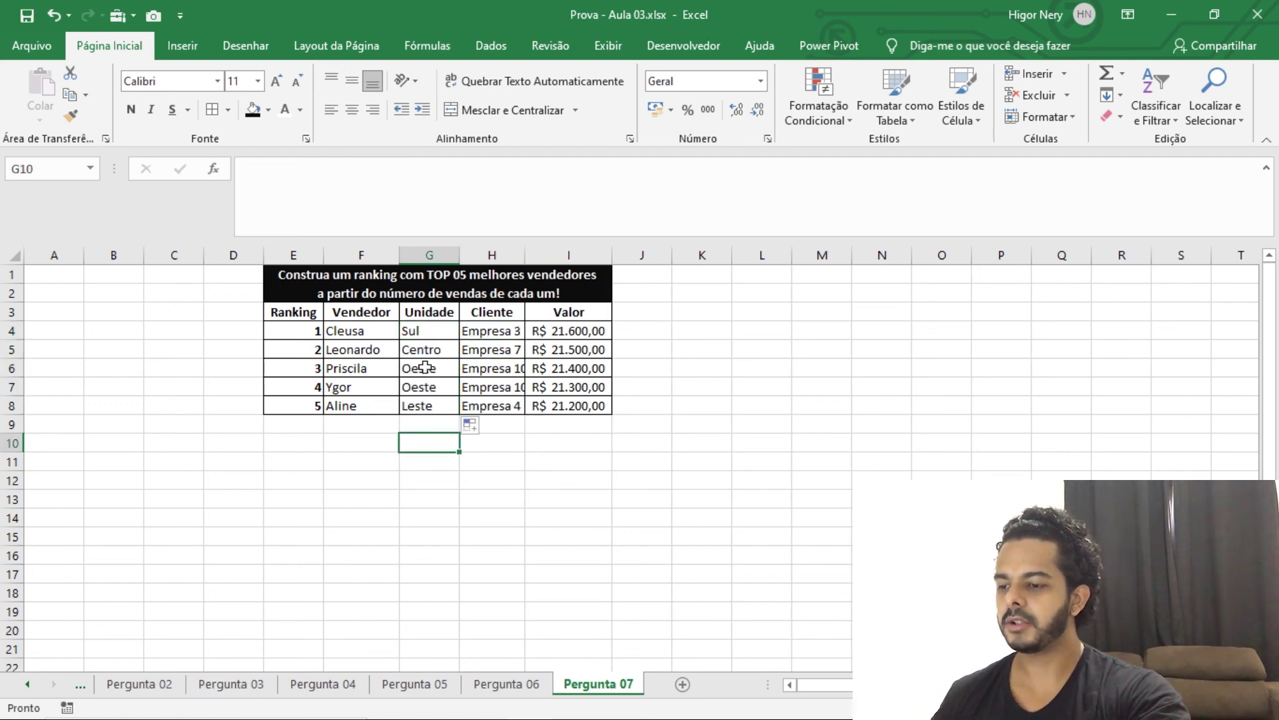
double_click(530, 257)
left_click(453, 496)
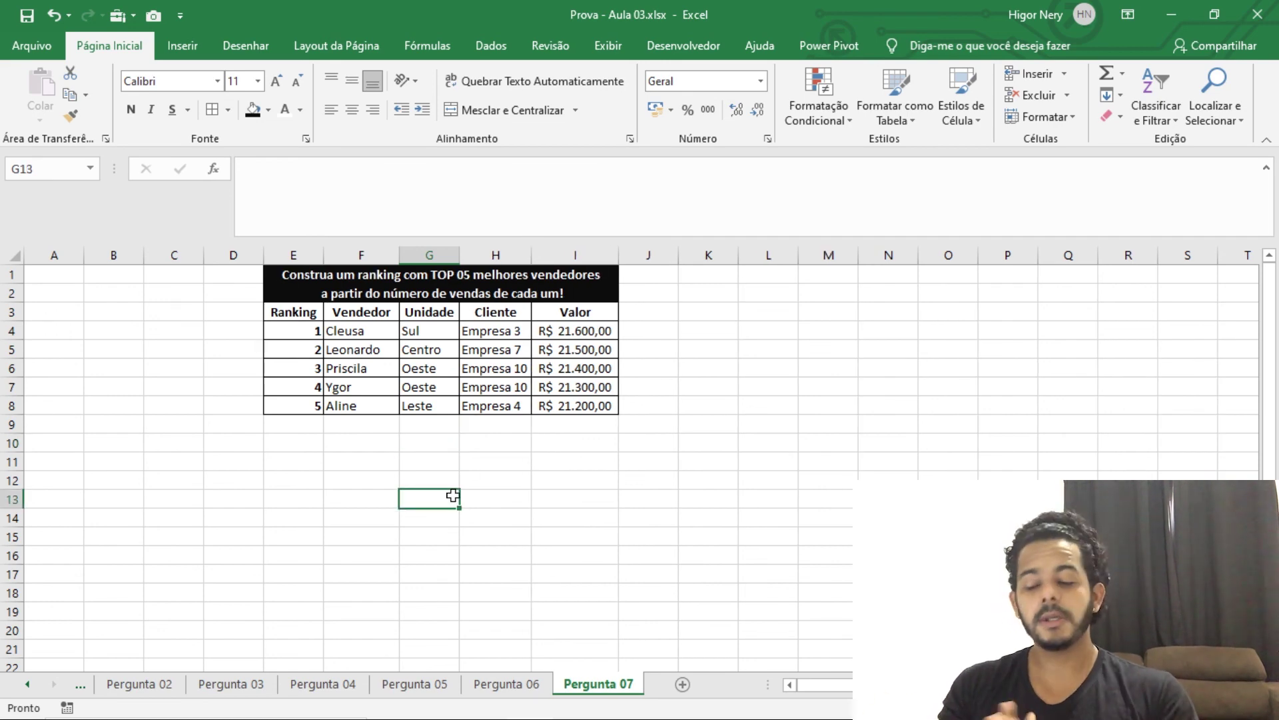